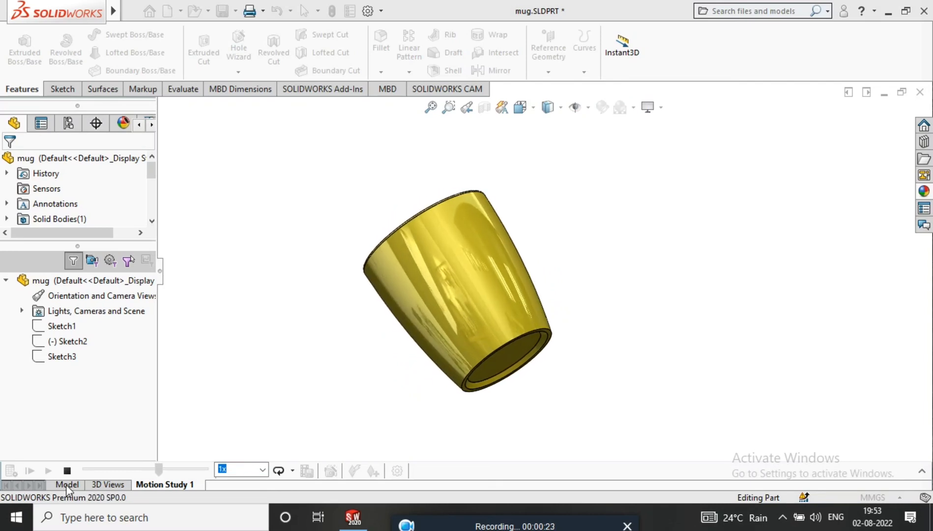
# Stop the rotating mug animation and create a new blank part document.
pyautogui.click(67, 470)
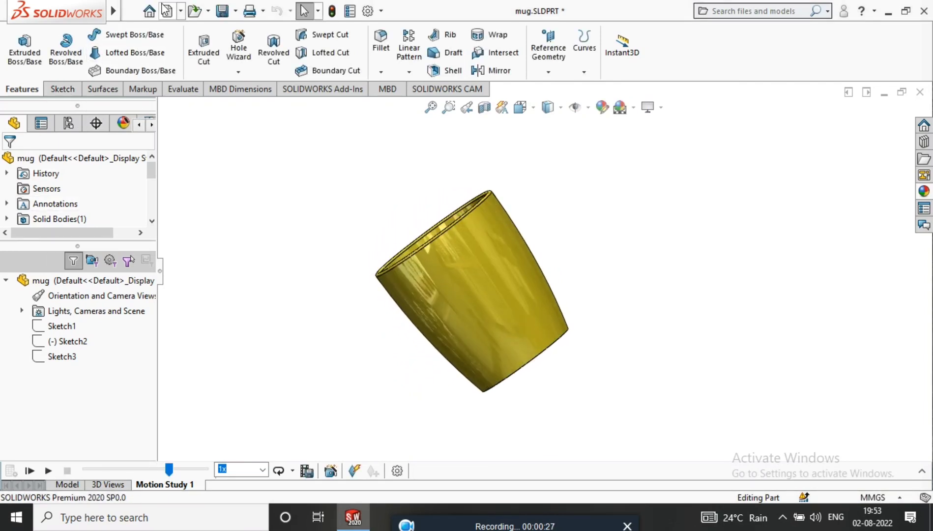
pyautogui.click(180, 11)
pyautogui.click(189, 27)
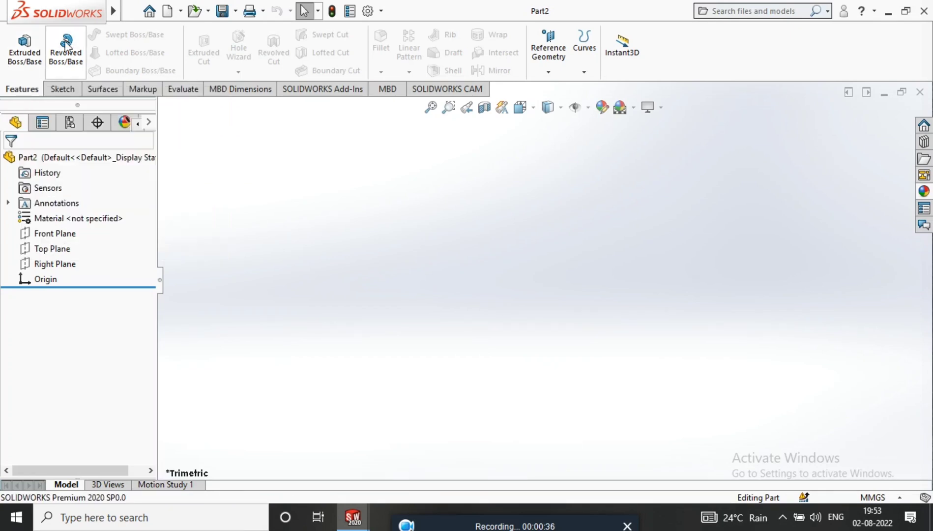
# Select the Front Plane and turn the view normal to it.
pyautogui.click(66, 233)
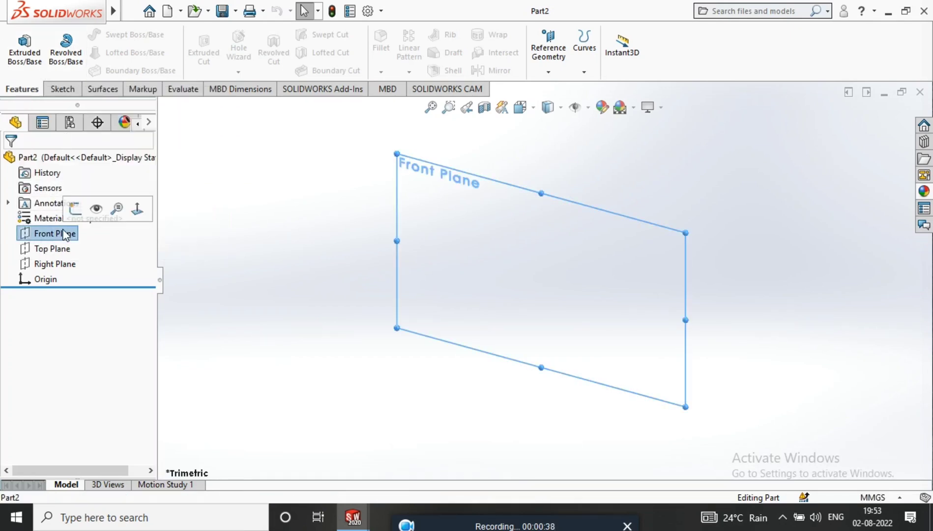
pyautogui.rightClick(571, 320)
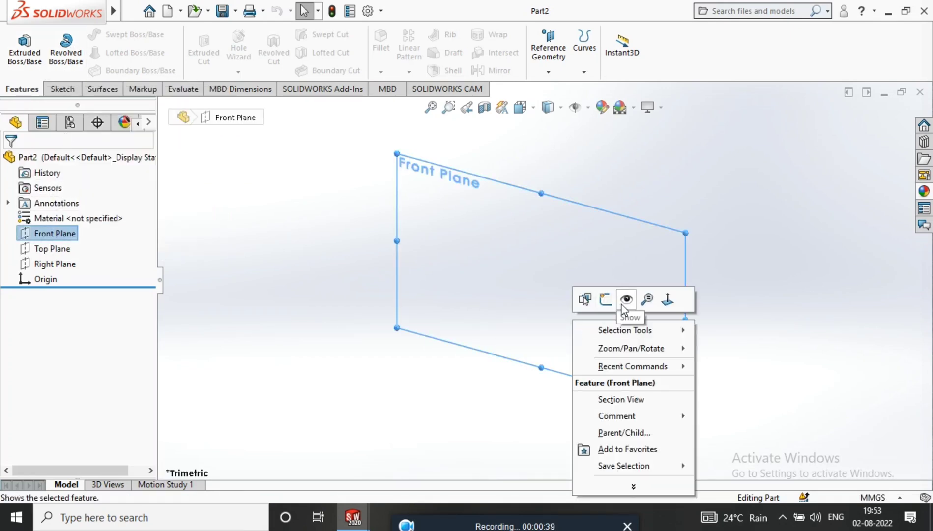
pyautogui.click(667, 300)
pyautogui.rightClick(620, 232)
pyautogui.press('Escape')
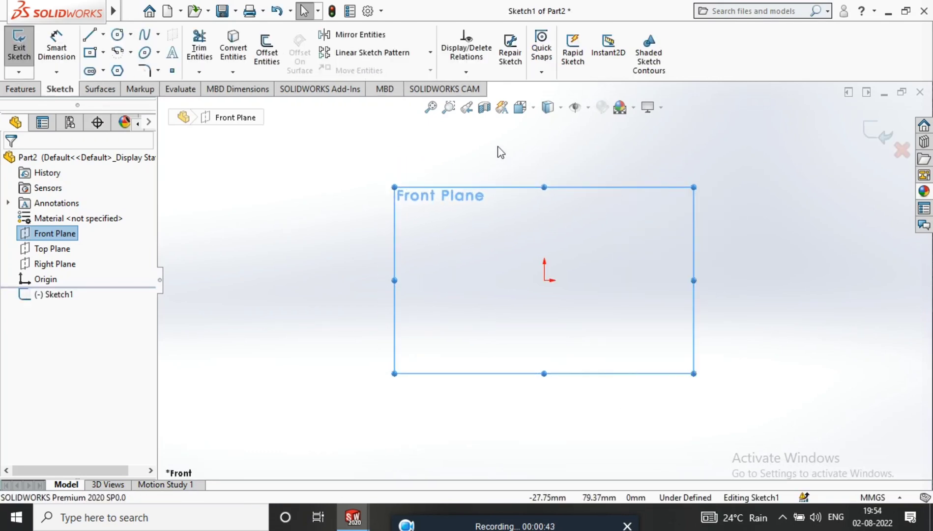
# Draw a horizontal line starting at the sketch origin.
pyautogui.click(90, 35)
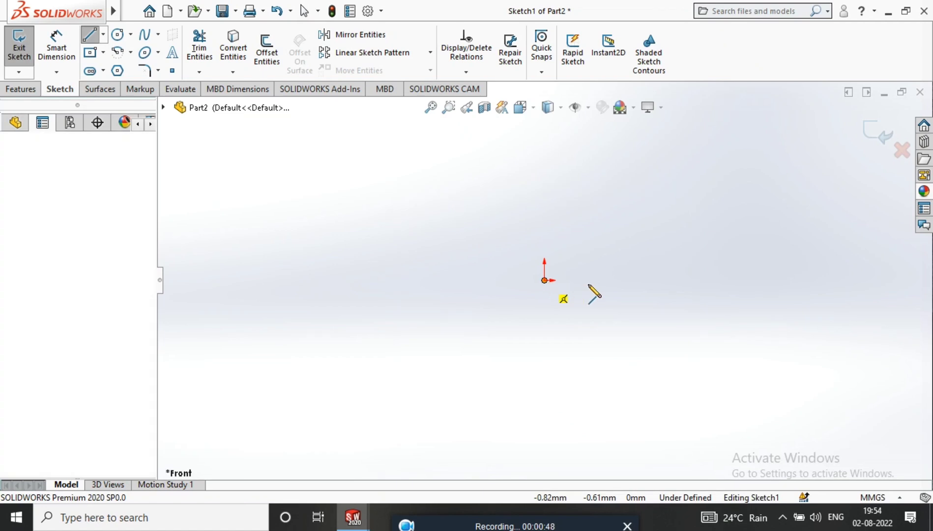
pyautogui.click(544, 280)
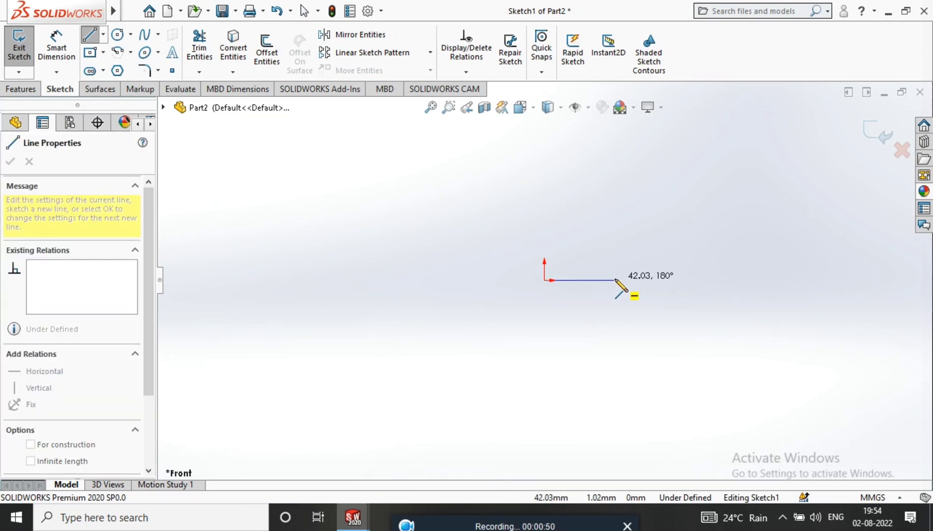
pyautogui.click(614, 280)
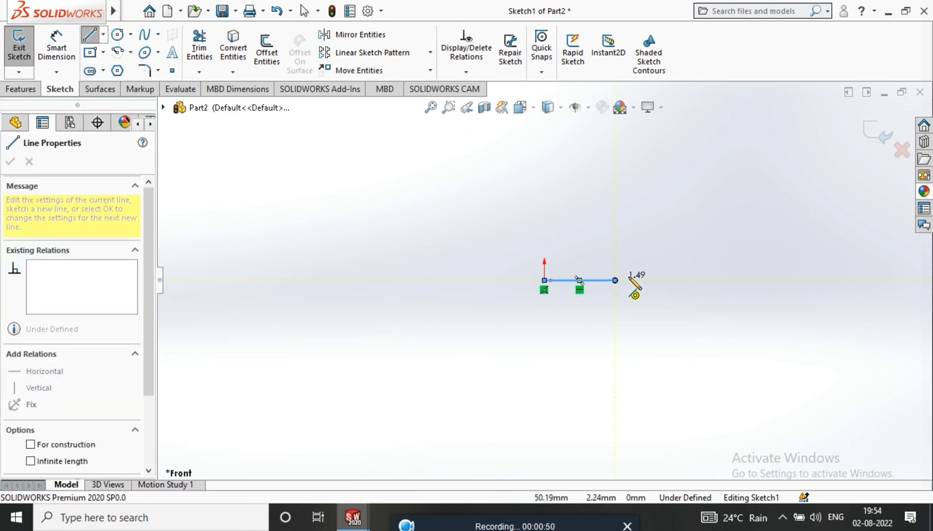
pyautogui.rightClick(676, 240)
pyautogui.click(698, 308)
# Draw a second horizontal line, lower and further to the right.
pyautogui.press('l')
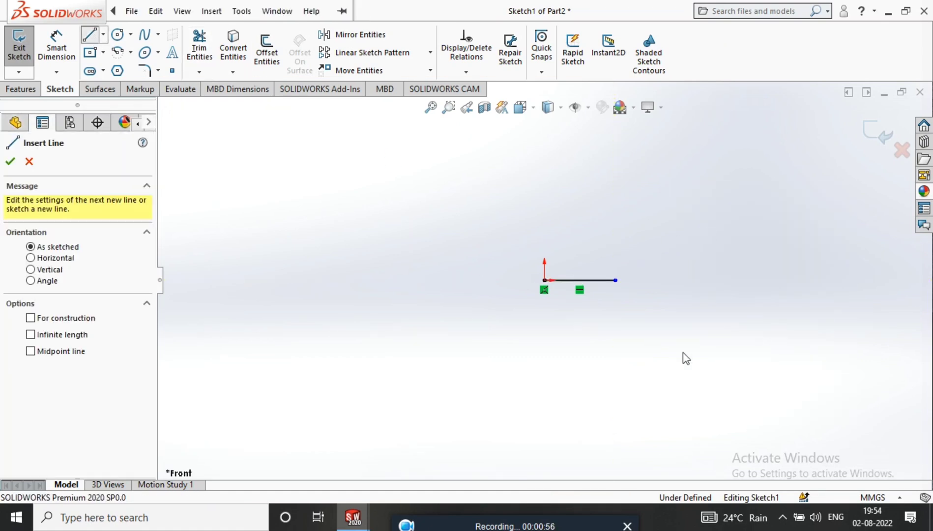
pyautogui.click(647, 300)
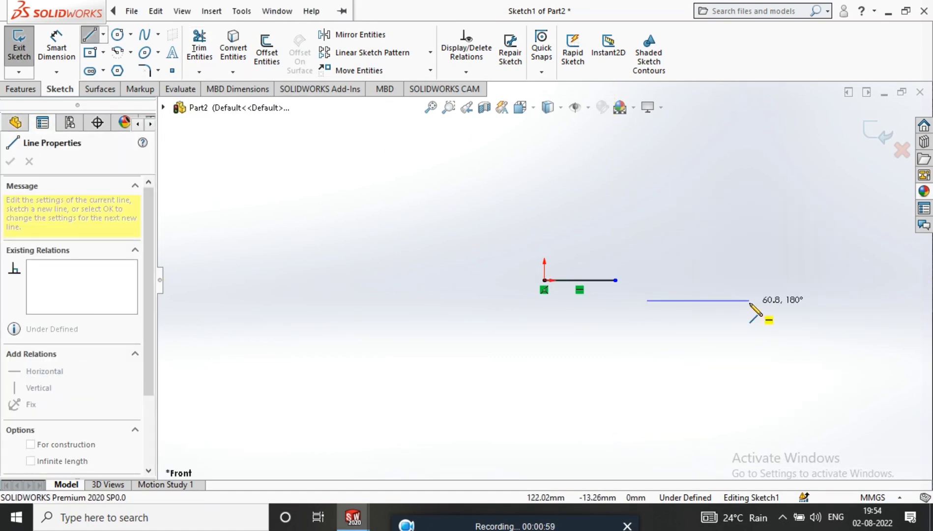
pyautogui.click(747, 300)
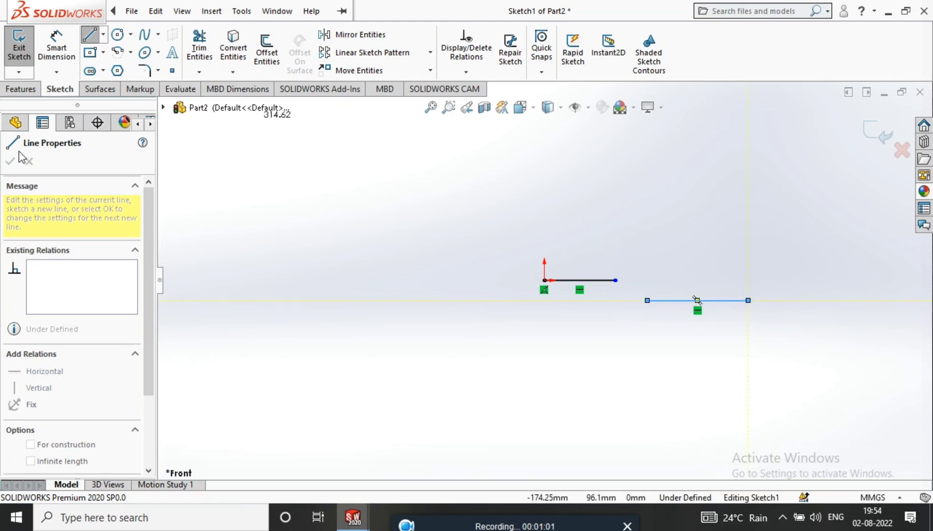
pyautogui.rightClick(358, 159)
pyautogui.click(474, 172)
pyautogui.click(56, 44)
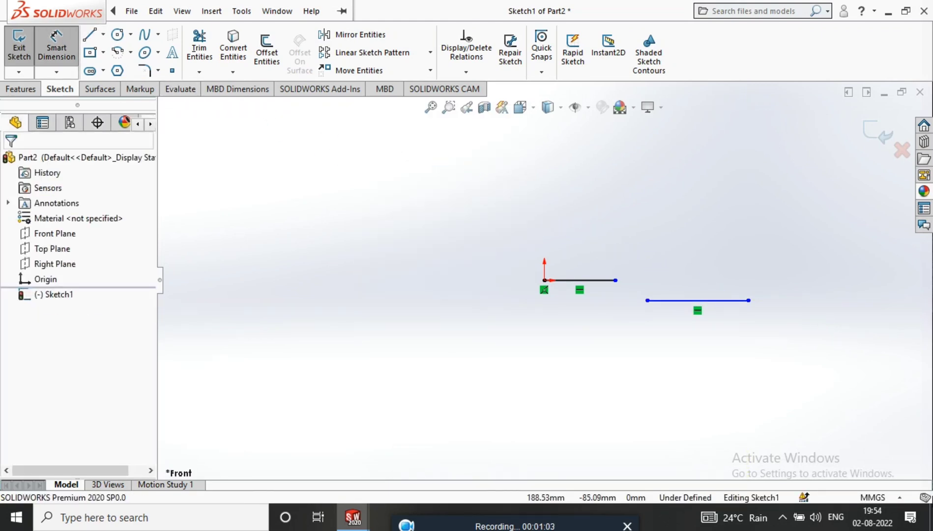
# Dimension the first line to 30 mm and the drop to the second line to 3 mm.
pyautogui.click(606, 281)
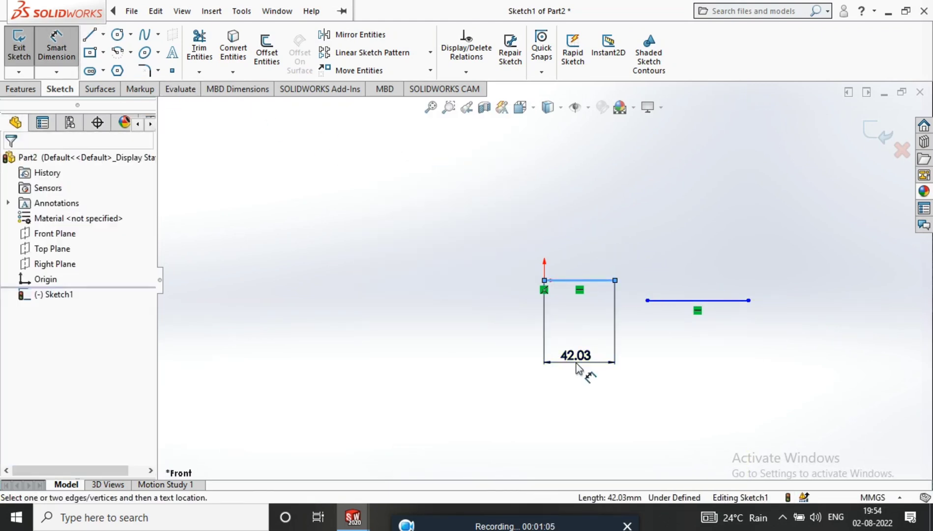
pyautogui.click(581, 366)
pyautogui.write('30')
pyautogui.press('Return')
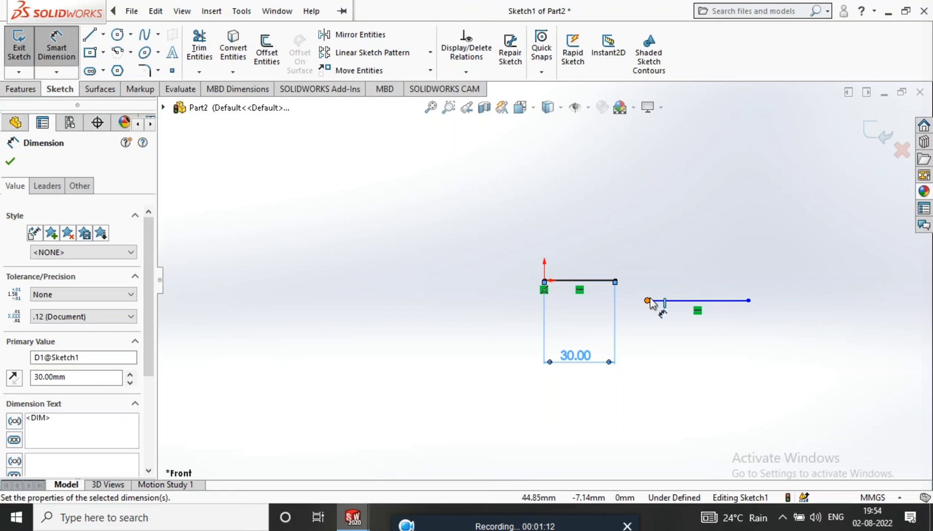
pyautogui.scroll(-3, 617, 285)
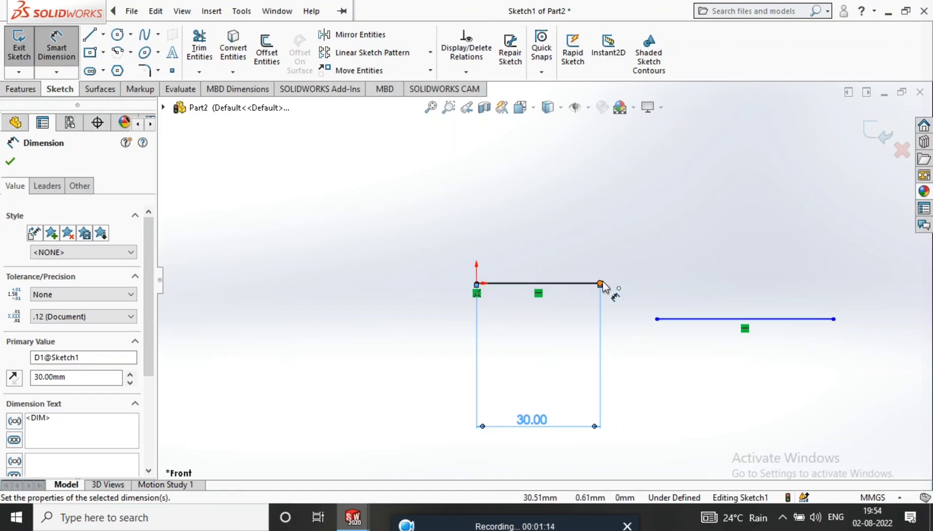
pyautogui.click(600, 284)
pyautogui.click(657, 319)
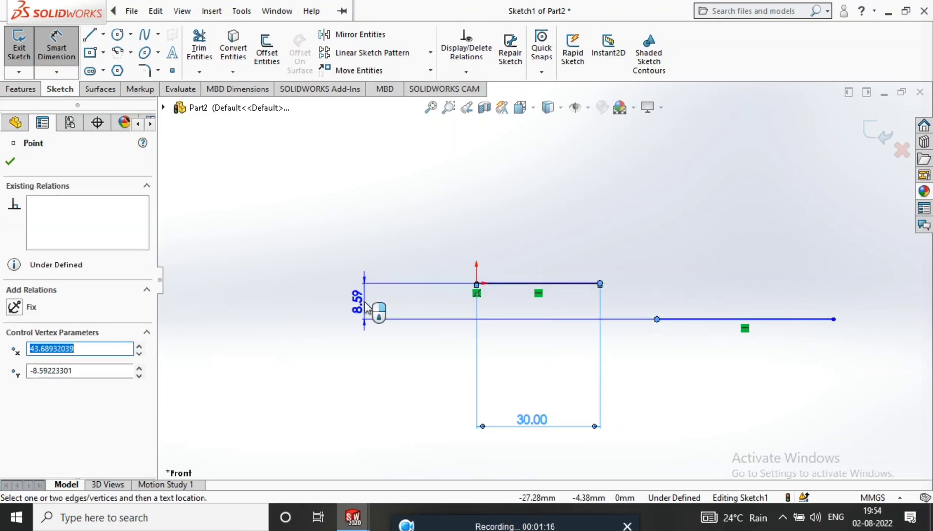
pyautogui.click(366, 307)
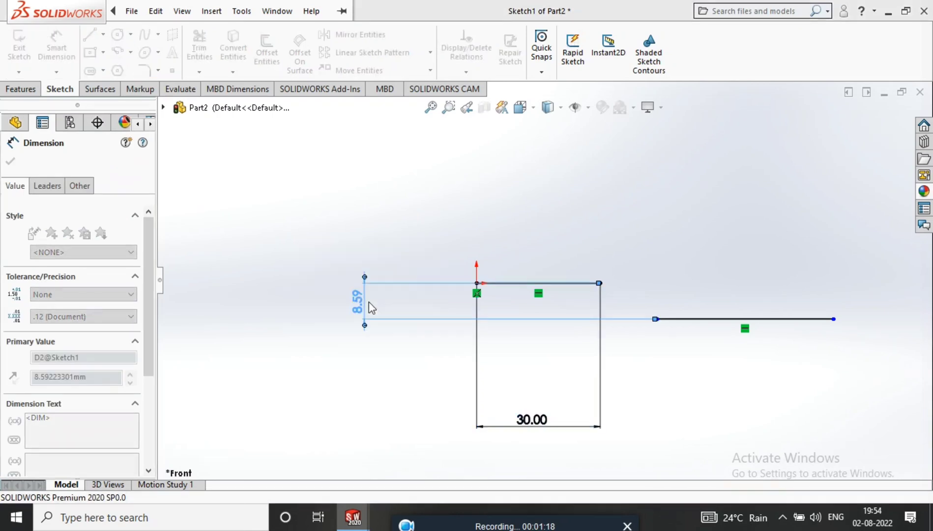
pyautogui.write('3')
pyautogui.press('Return')
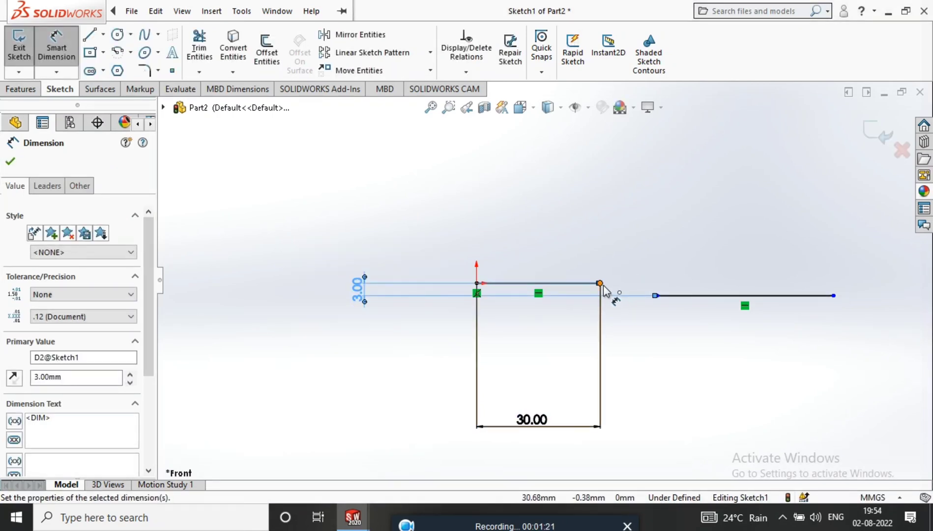
# Set the horizontal gap between the lines to 4 mm and the second line to 3 mm.
pyautogui.click(600, 284)
pyautogui.click(656, 296)
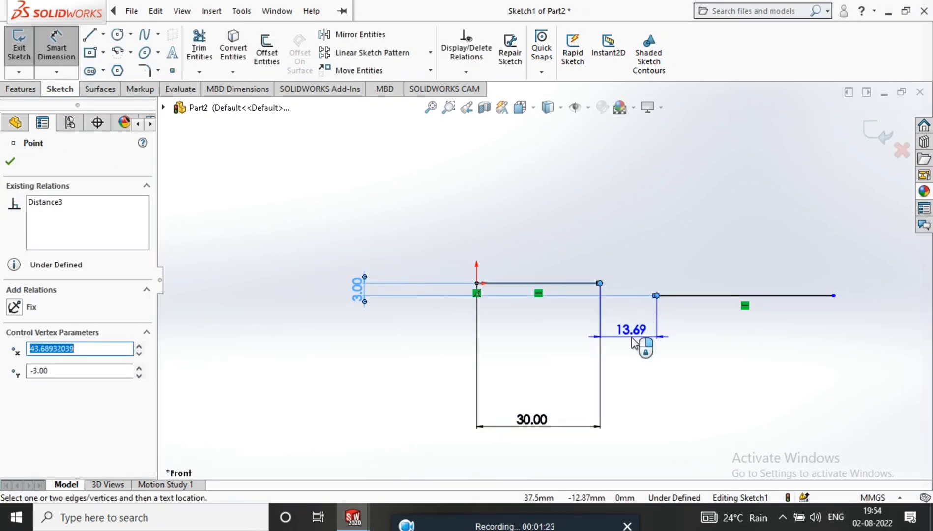
pyautogui.click(634, 342)
pyautogui.write('4')
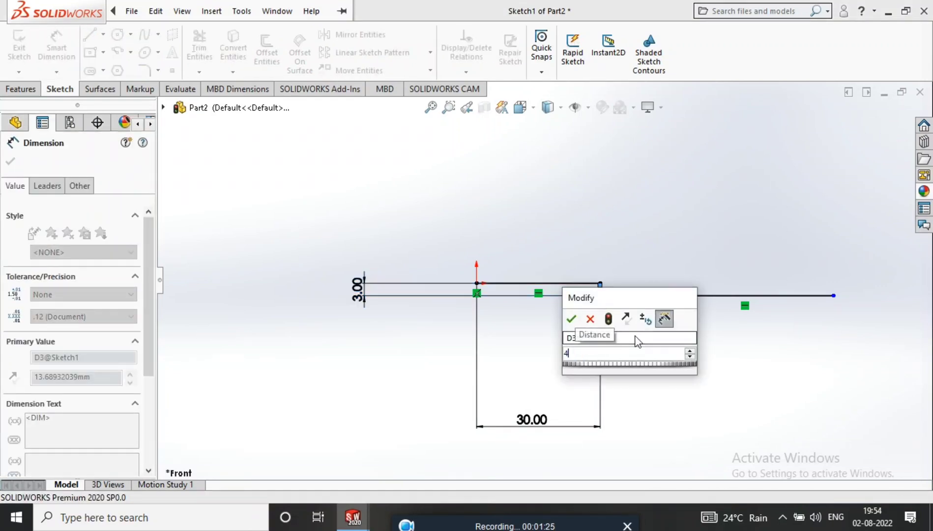
pyautogui.press('Return')
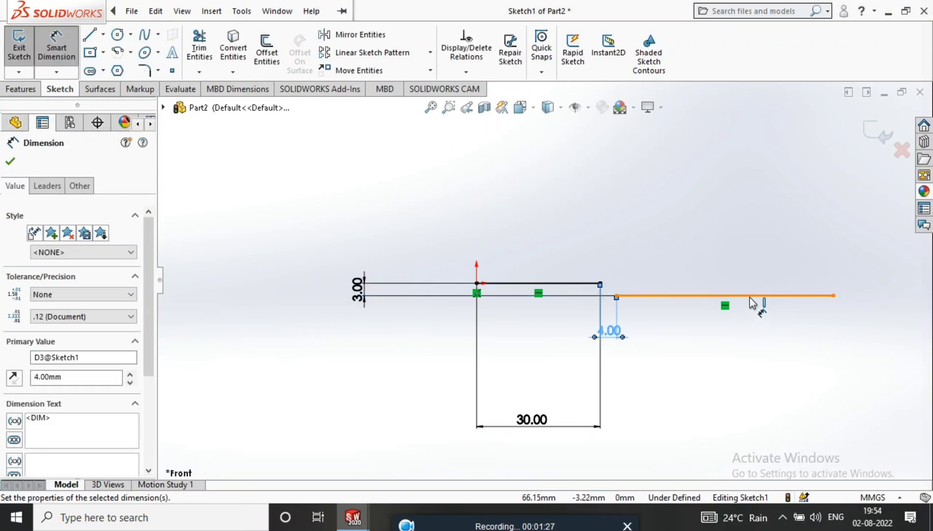
pyautogui.click(749, 303)
pyautogui.click(745, 372)
pyautogui.write('3')
pyautogui.press('Return')
pyautogui.scroll(-4, 609, 310)
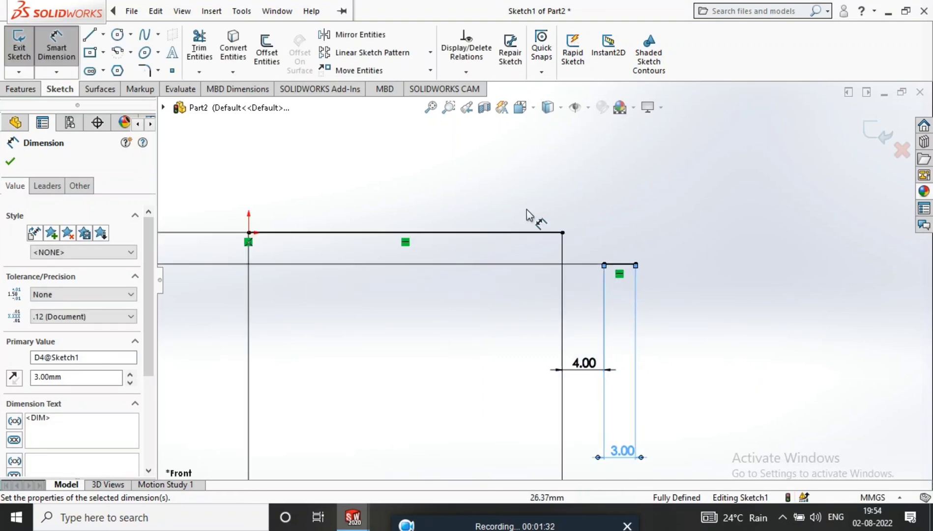
pyautogui.click(143, 36)
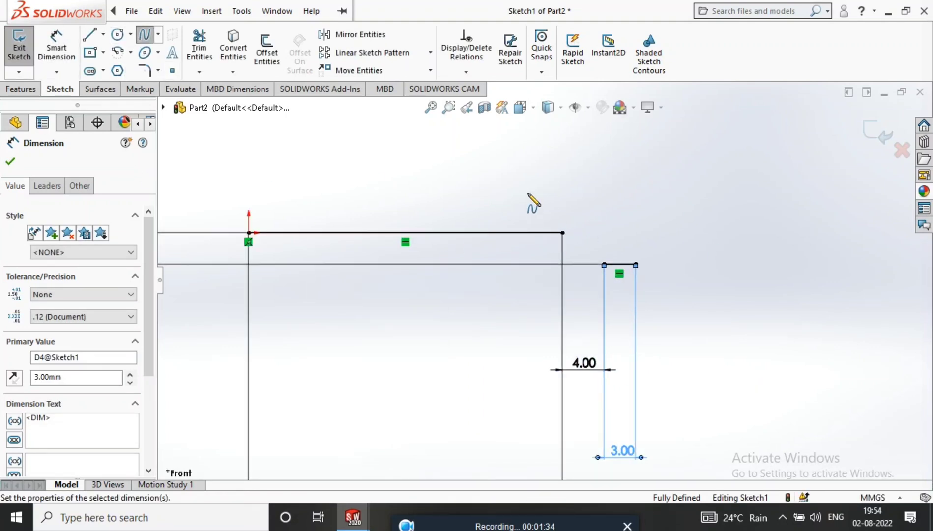
# Draw a short spline between the two base lines and bend it into a curve.
pyautogui.click(561, 232)
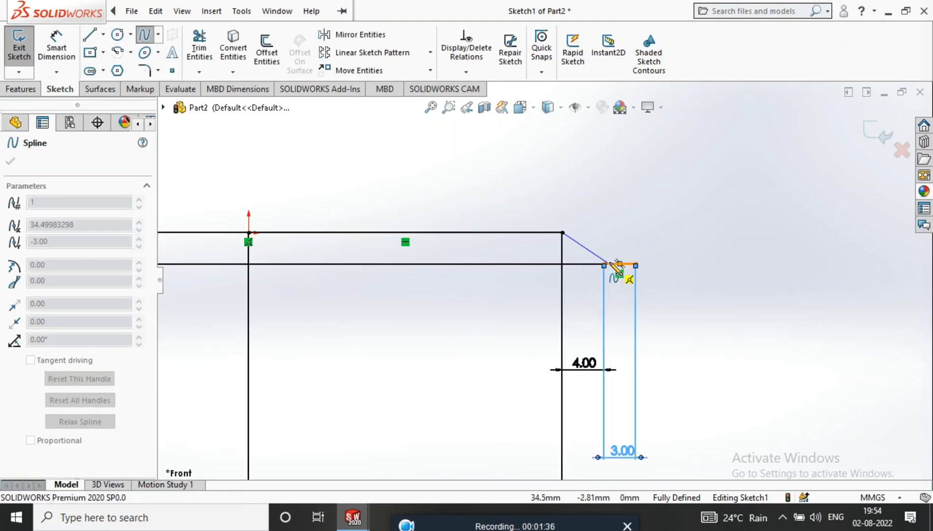
pyautogui.click(604, 264)
pyautogui.rightClick(607, 224)
pyautogui.click(634, 235)
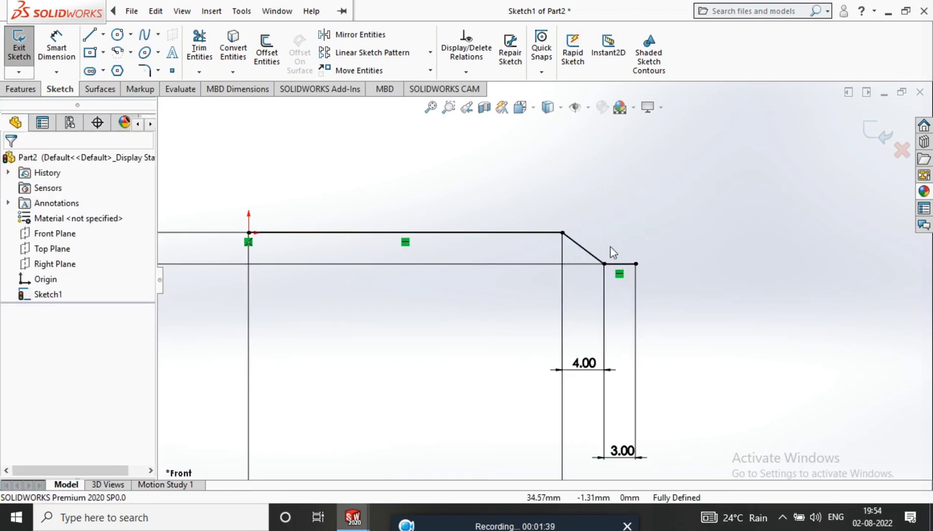
pyautogui.scroll(-2, 590, 260)
pyautogui.click(588, 276)
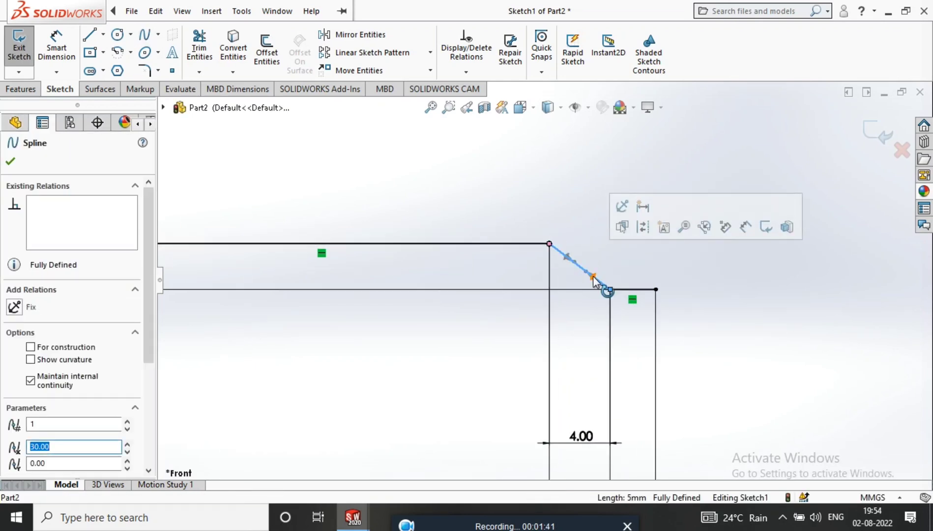
pyautogui.moveTo(594, 280); pyautogui.dragTo(596, 273)
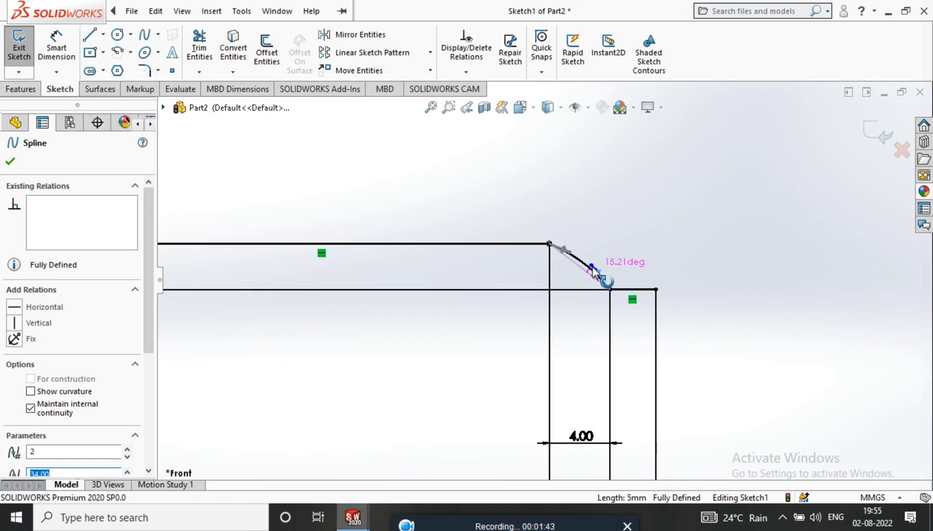
pyautogui.moveTo(595, 272); pyautogui.dragTo(592, 269)
pyautogui.scroll(1, 610, 268)
pyautogui.scroll(1, 623, 288)
pyautogui.scroll(3, 610, 275)
pyautogui.scroll(1, 593, 258)
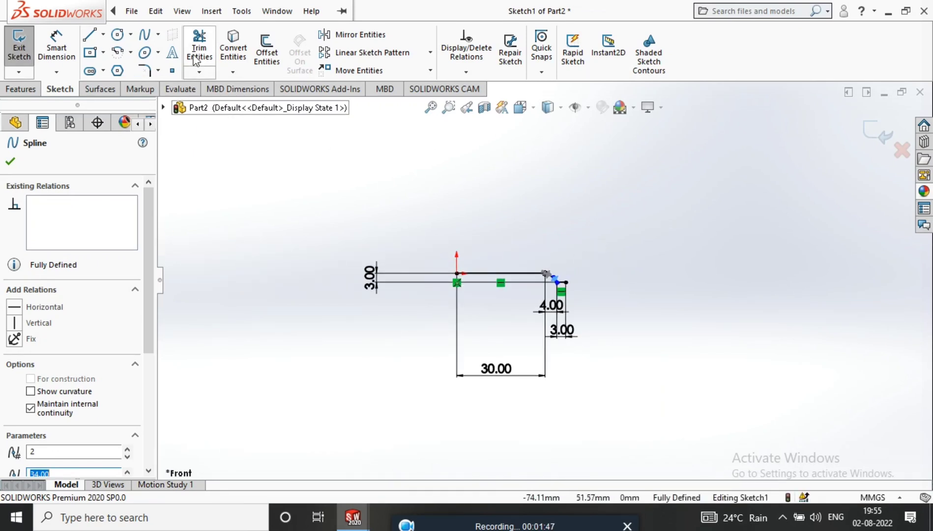
# Draw a tall spline from the profile's corner endpoint to a point high above the base.
pyautogui.click(144, 42)
pyautogui.scroll(-2, 589, 264)
pyautogui.scroll(1, 531, 318)
pyautogui.scroll(2, 531, 275)
pyautogui.scroll(-2, 538, 285)
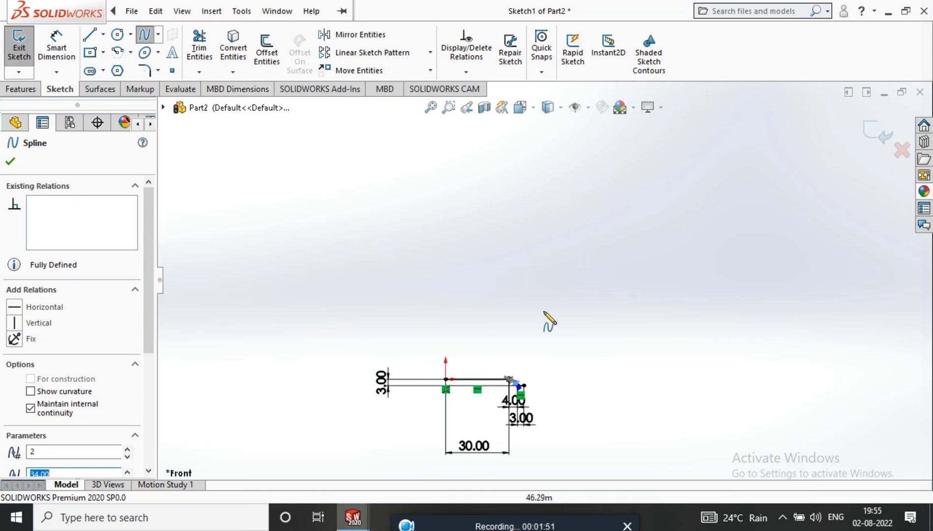
pyautogui.click(521, 385)
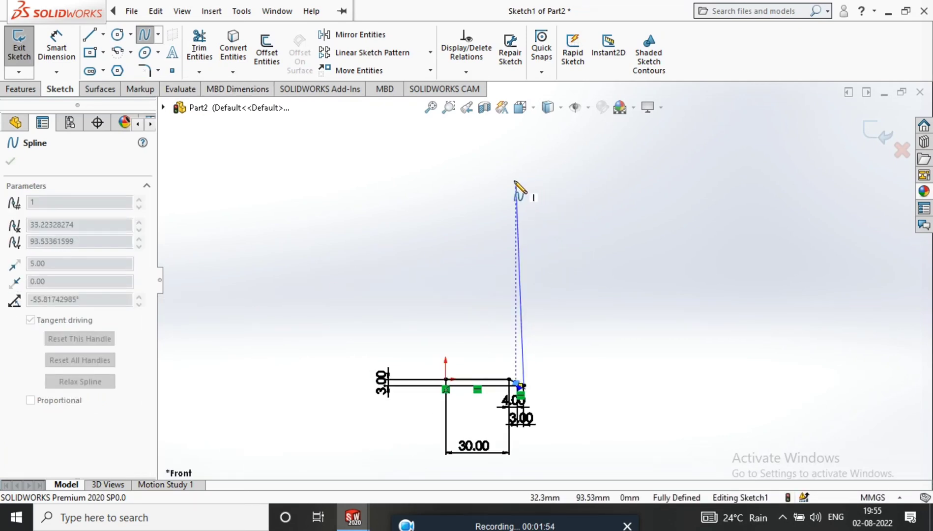
pyautogui.click(528, 160)
pyautogui.rightClick(568, 172)
pyautogui.click(599, 184)
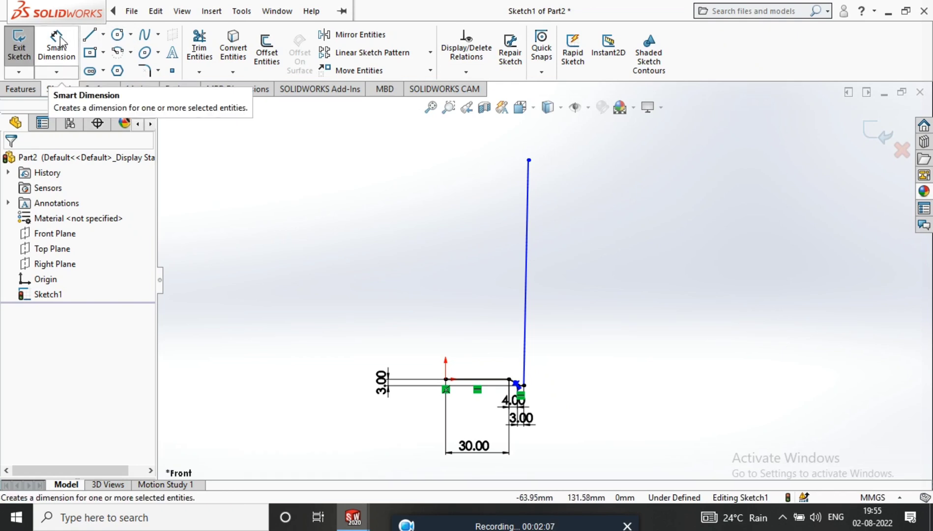
# Dimension the spline's top point 110 above the bottom horizontal line.
pyautogui.click(58, 43)
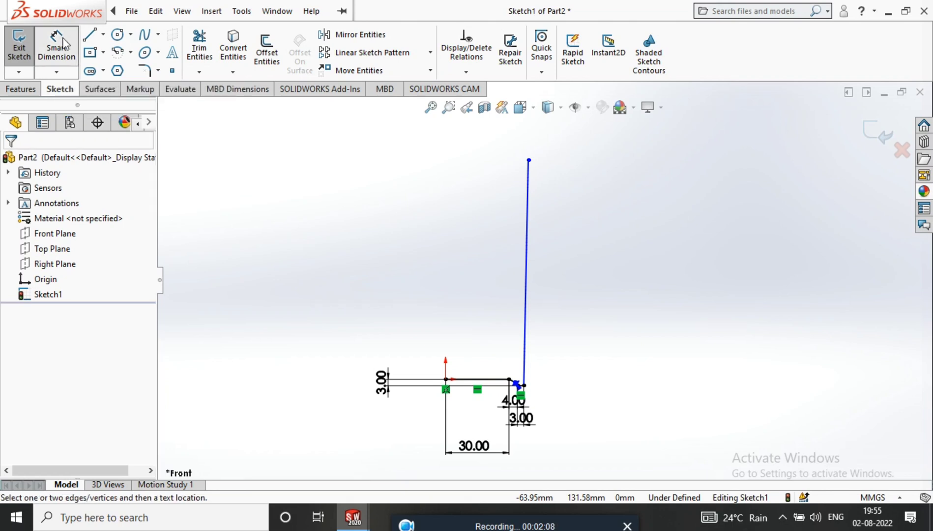
pyautogui.click(528, 160)
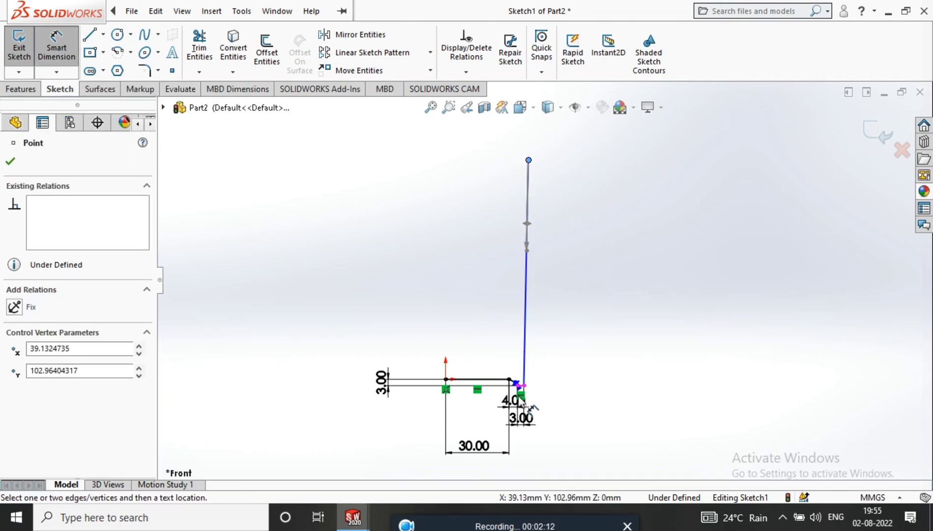
pyautogui.scroll(-2, 521, 395)
pyautogui.scroll(-3, 523, 354)
pyautogui.click(511, 302)
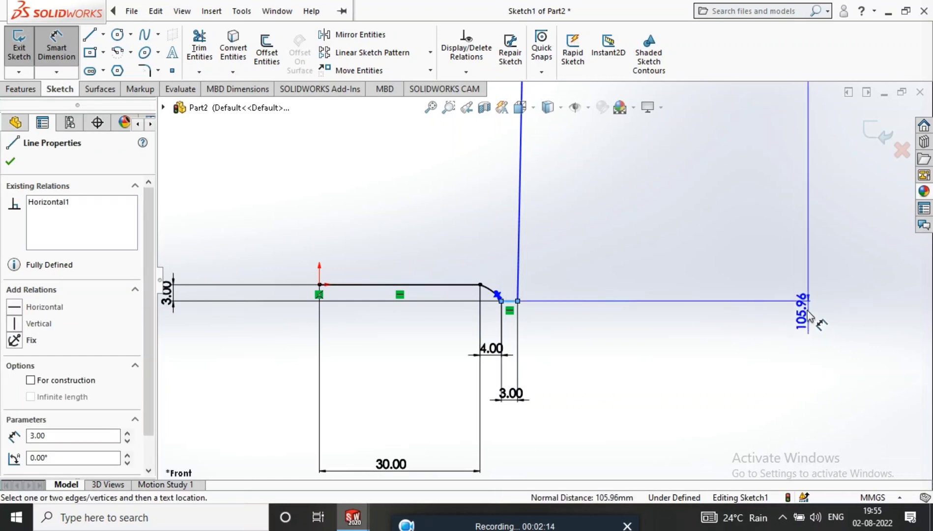
pyautogui.click(809, 317)
pyautogui.write('110')
pyautogui.press('Return')
pyautogui.scroll(3, 781, 302)
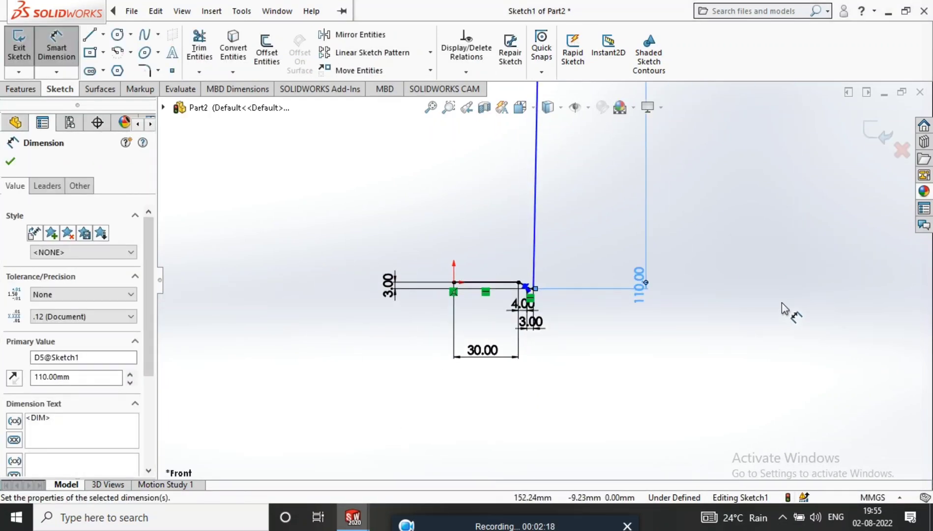
pyautogui.scroll(2, 562, 197)
pyautogui.scroll(-3, 541, 171)
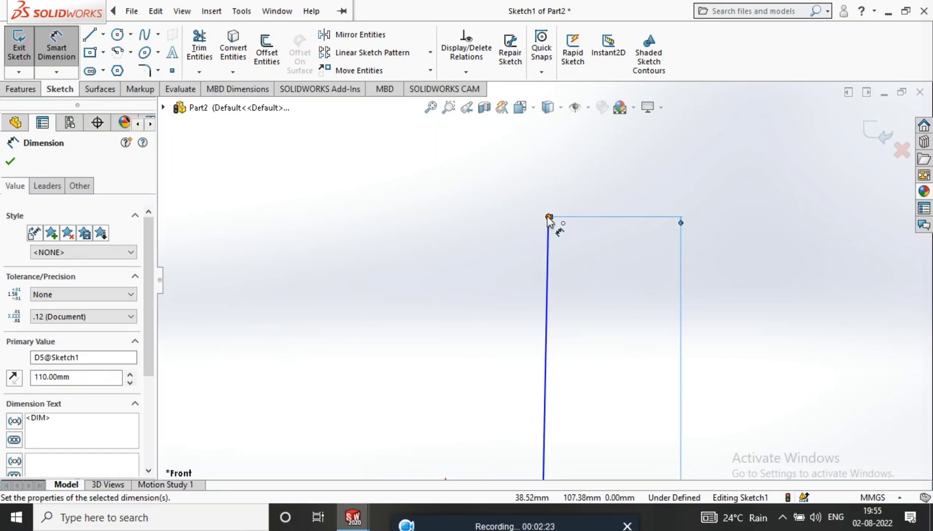
pyautogui.scroll(4, 541, 389)
pyautogui.scroll(-4, 551, 266)
pyautogui.scroll(-2, 538, 258)
pyautogui.scroll(-1, 541, 264)
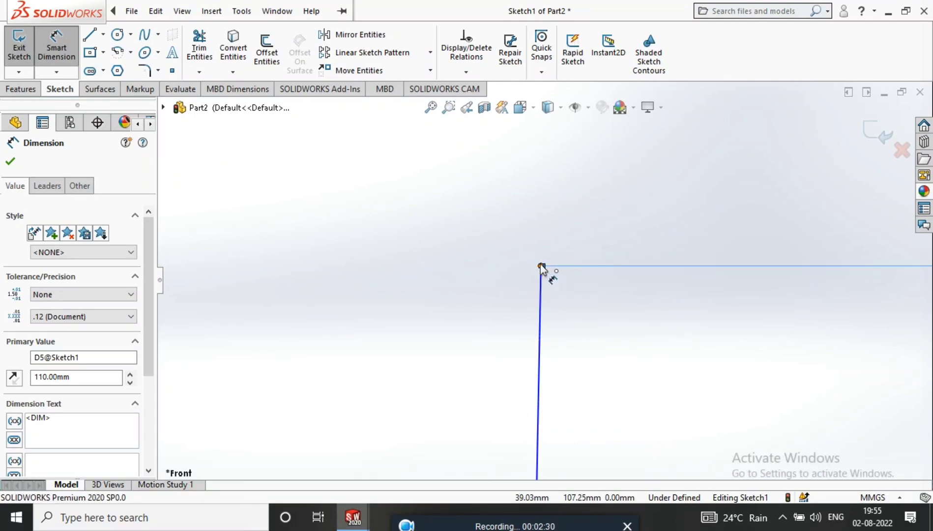
# Dimension the spline's top point 50 horizontally from the origin.
pyautogui.click(540, 265)
pyautogui.scroll(1, 540, 265)
pyautogui.scroll(3, 541, 270)
pyautogui.scroll(-3, 533, 408)
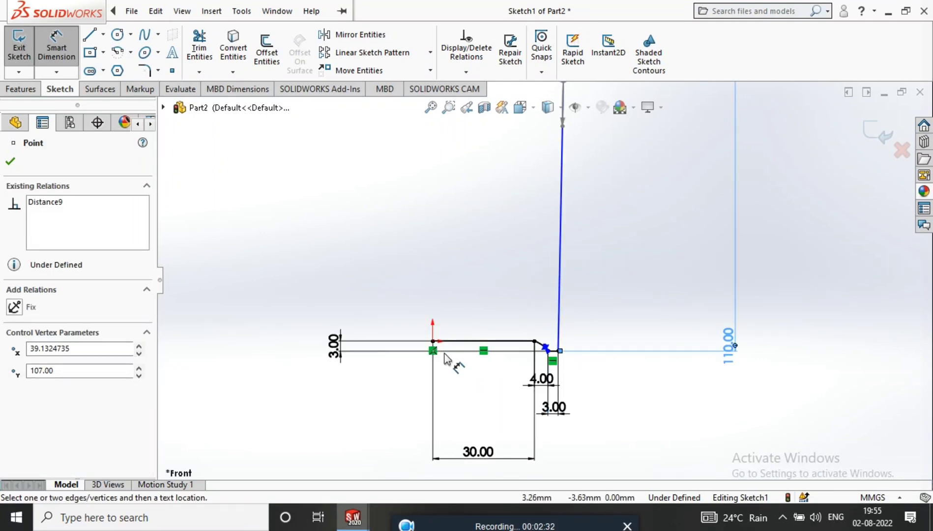
pyautogui.click(437, 351)
pyautogui.scroll(2, 542, 416)
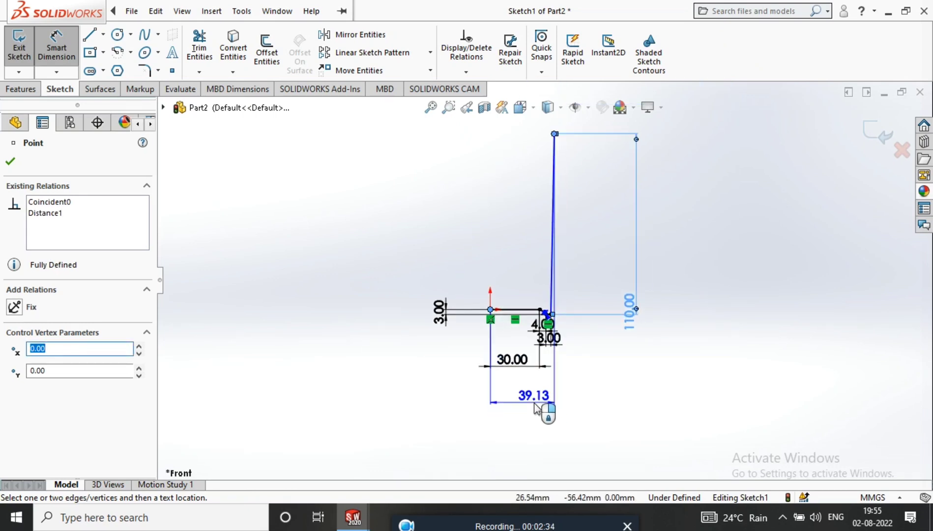
pyautogui.click(547, 409)
pyautogui.write('50')
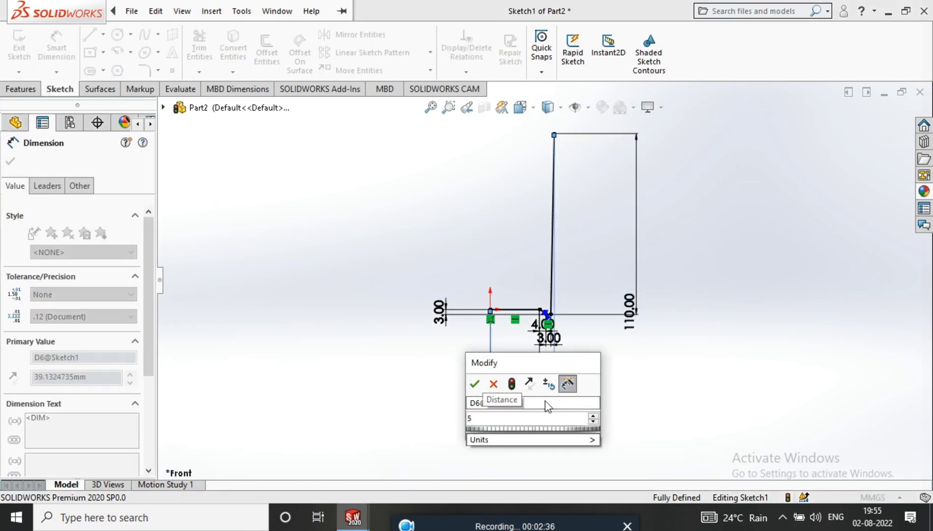
pyautogui.press('Return')
pyautogui.scroll(-2, 576, 201)
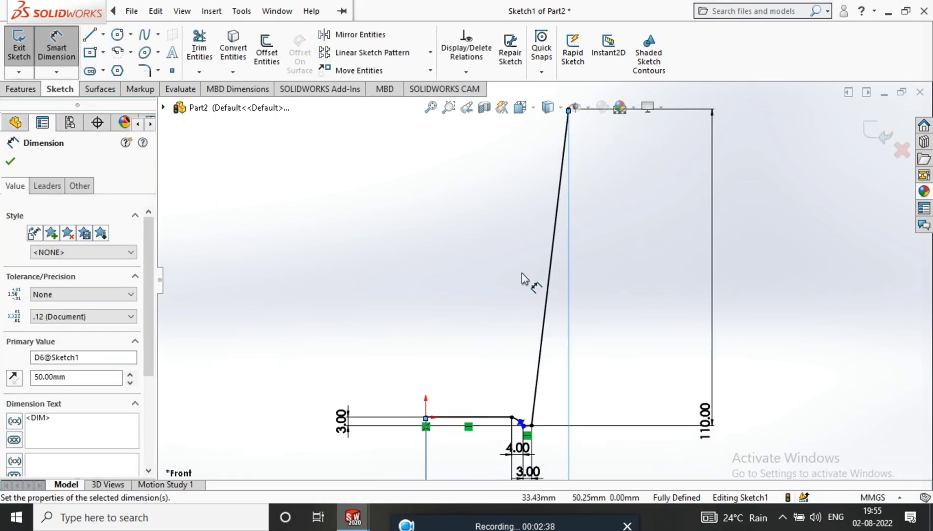
pyautogui.click(98, 35)
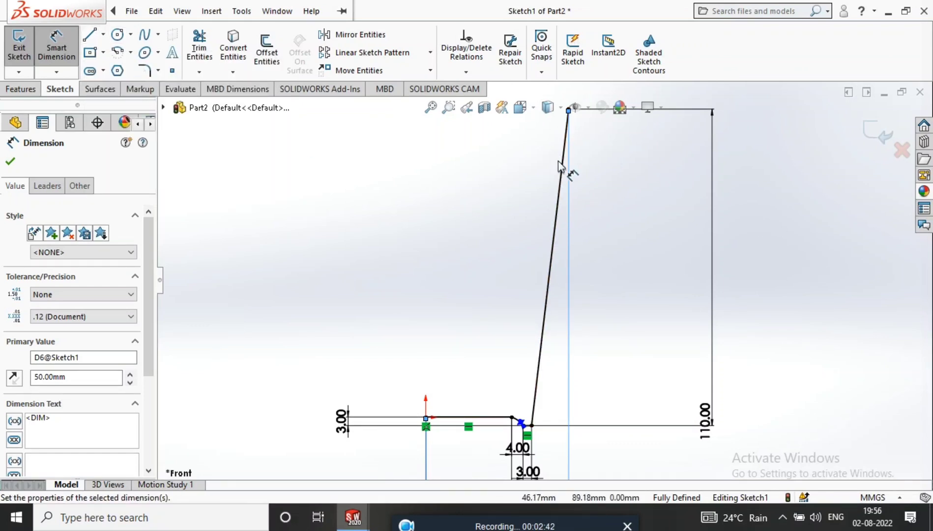
pyautogui.press('Escape')
# Make the spline's top tangent vertical and zoom to fit the sketch.
pyautogui.click(559, 198)
pyautogui.moveTo(562, 199); pyautogui.dragTo(572, 207)
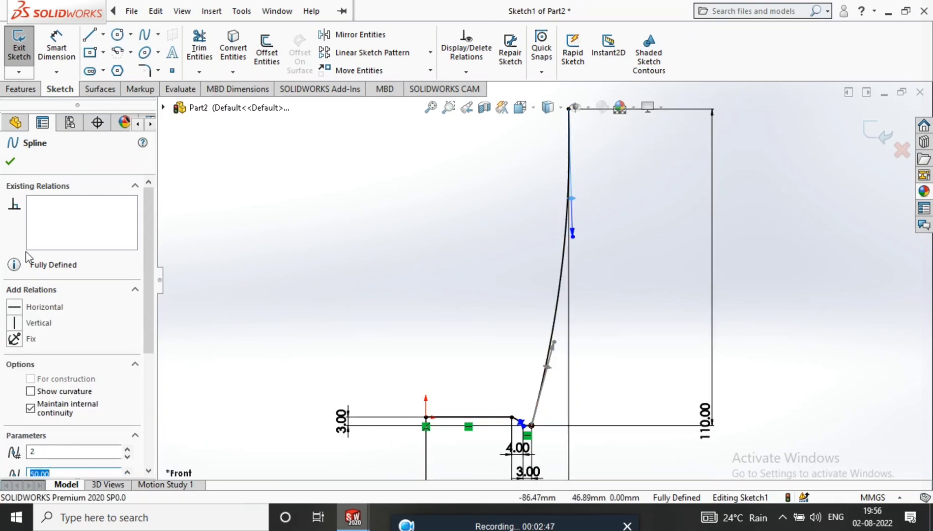
pyautogui.click(15, 323)
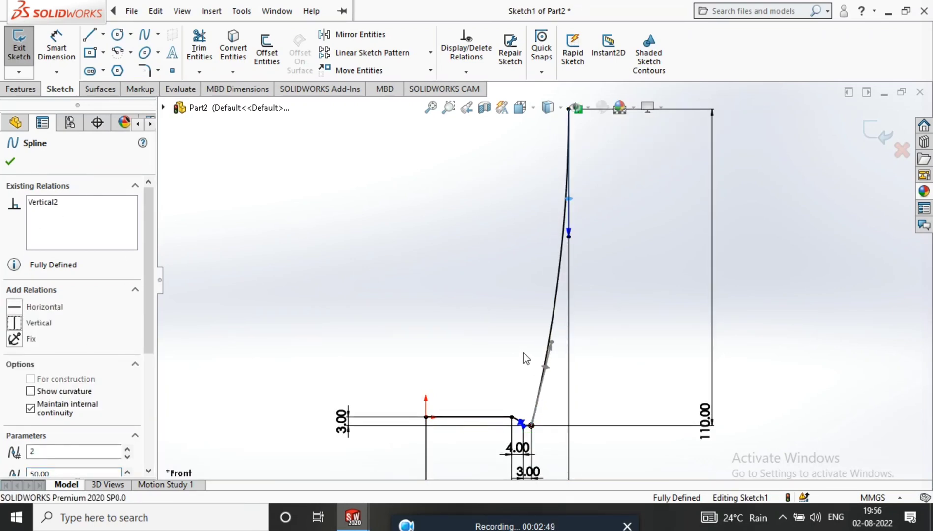
pyautogui.press('z')
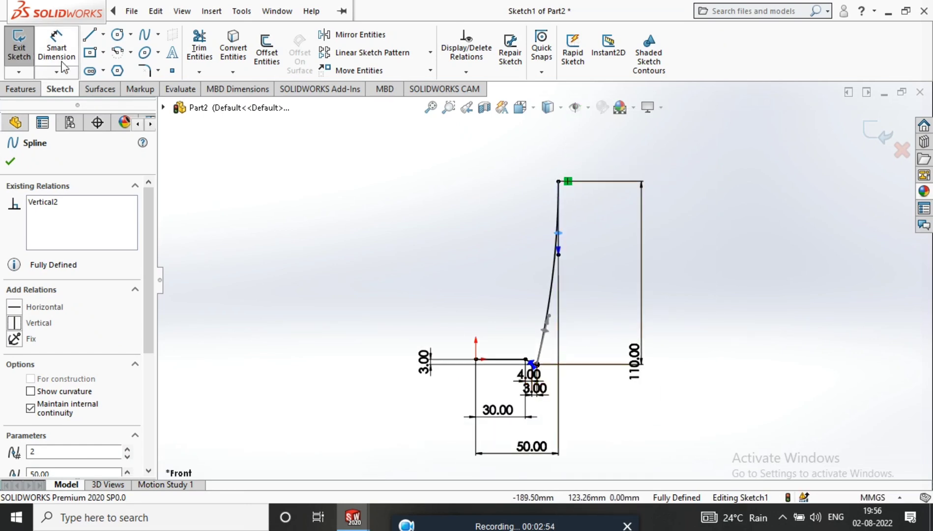
# Close the profile with a vertical line from the origin and a top edge, then exit the sketch.
pyautogui.press('l')
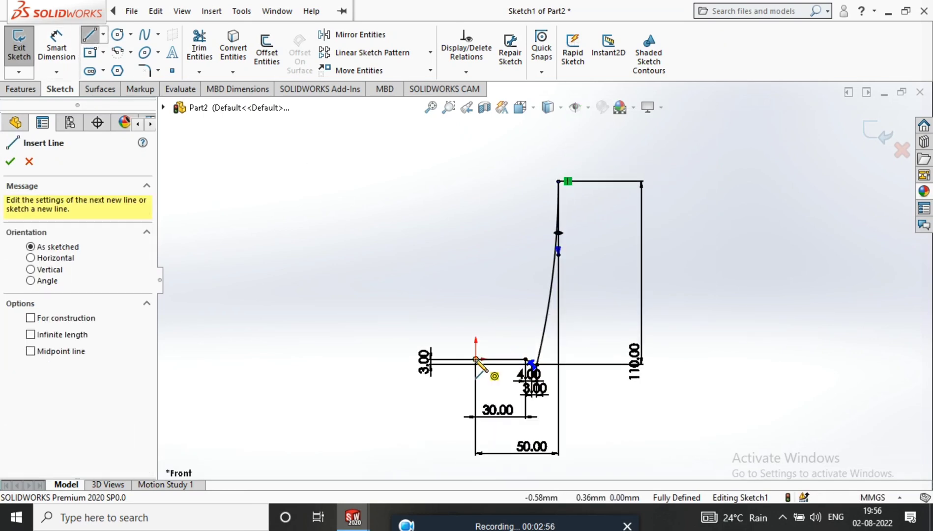
pyautogui.click(476, 360)
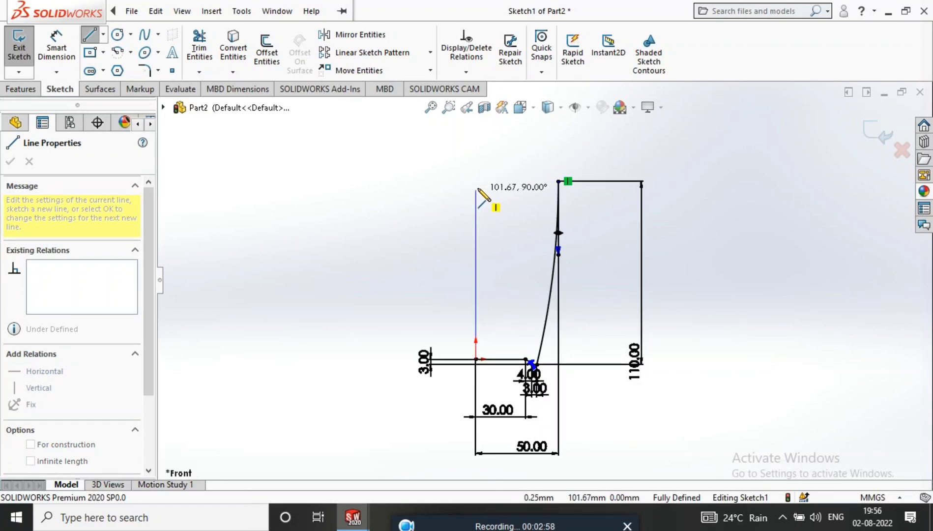
pyautogui.click(475, 181)
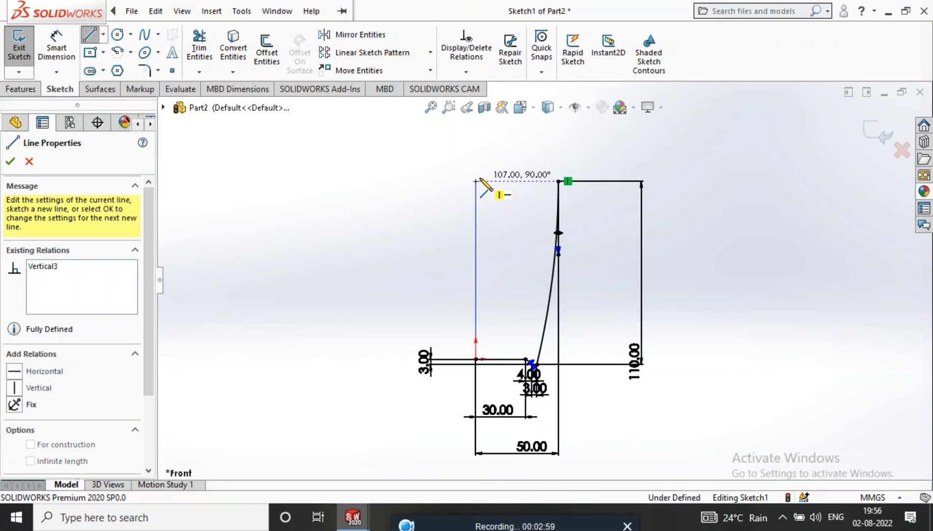
pyautogui.click(558, 181)
pyautogui.rightClick(604, 160)
pyautogui.click(631, 168)
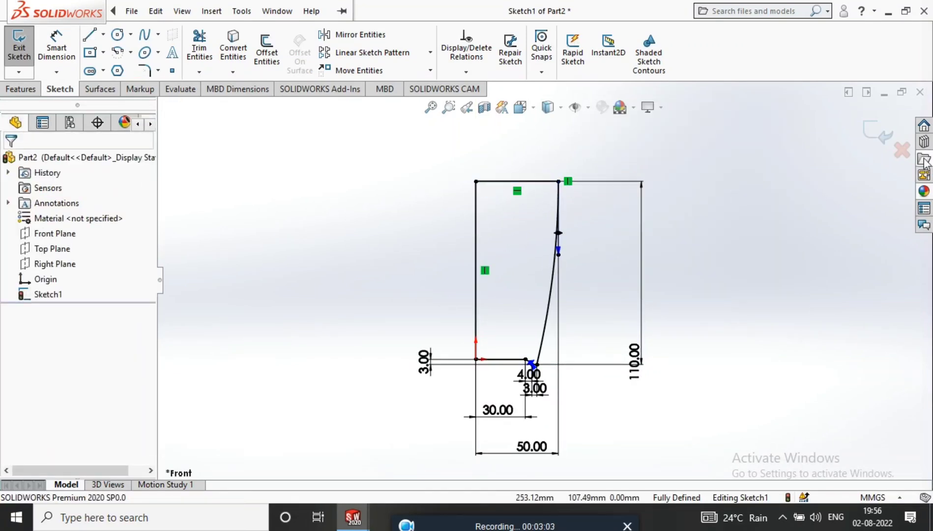
pyautogui.click(871, 138)
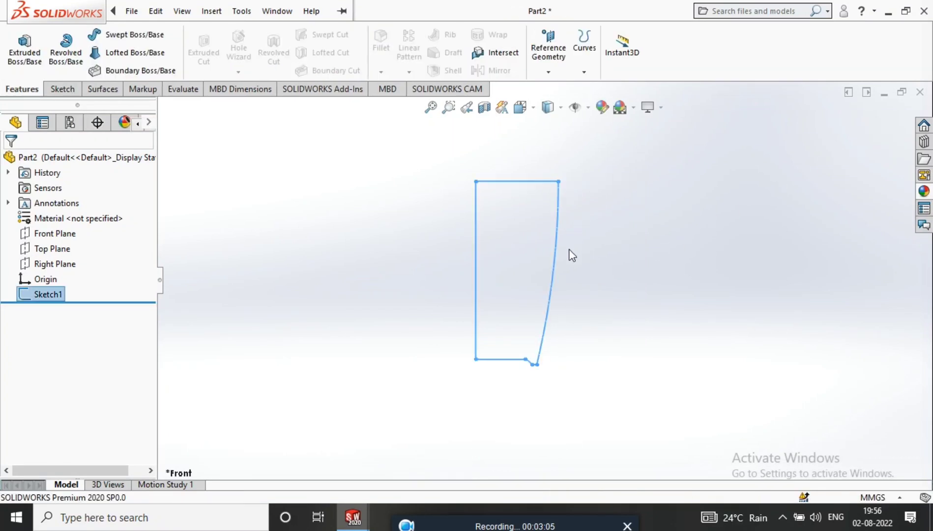
# Revolve the profile 360° about the vertical line into the solid cup body.
pyautogui.click(66, 47)
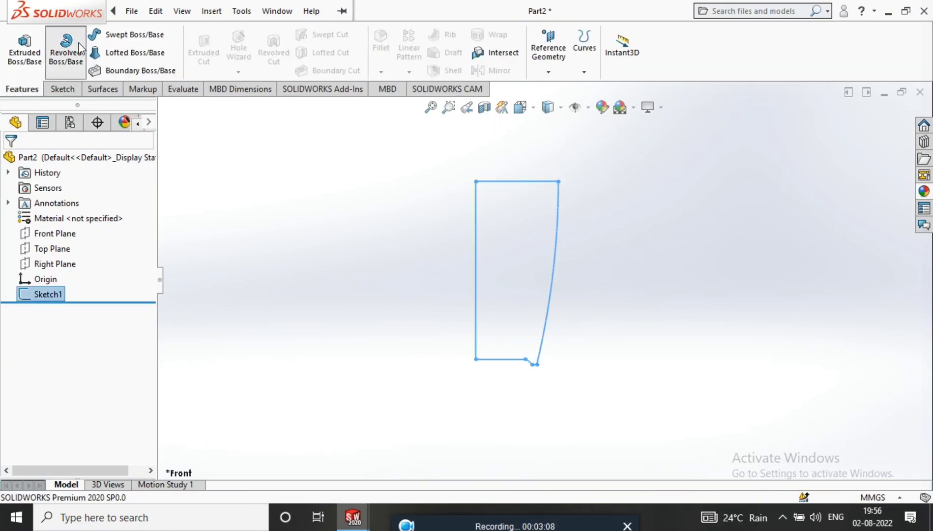
pyautogui.click(472, 233)
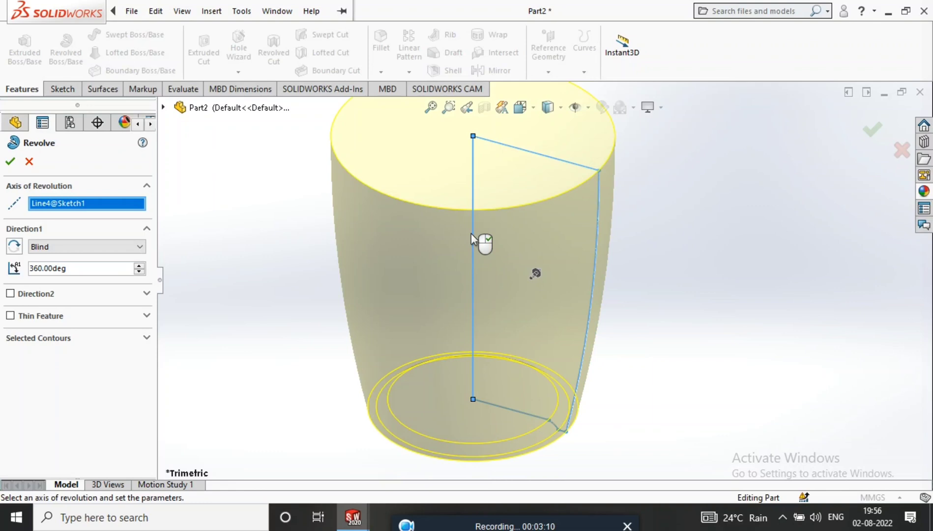
pyautogui.click(9, 162)
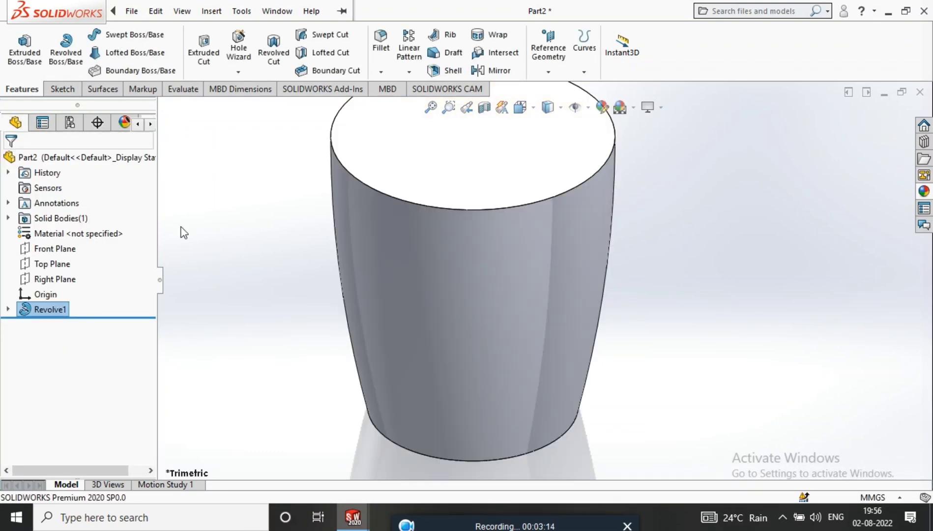
# Orbit the cup and switch to a plain white background scene.
pyautogui.scroll(3, 540, 163)
pyautogui.moveTo(531, 225)
pyautogui.mouseDown(button='middle')
pyautogui.moveTo(468, 243)
pyautogui.moveTo(636, 294)
pyautogui.moveTo(658, 145)
pyautogui.mouseUp(button='middle')
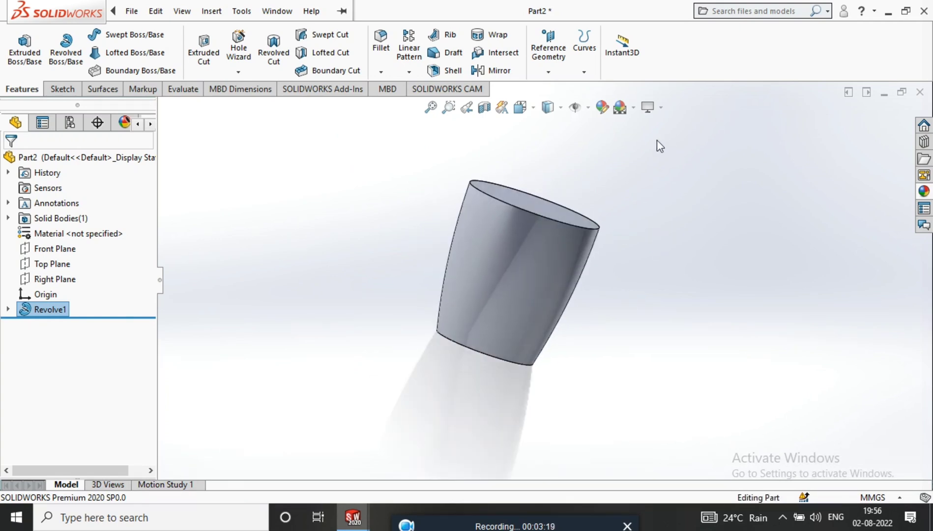
pyautogui.click(633, 107)
pyautogui.click(641, 142)
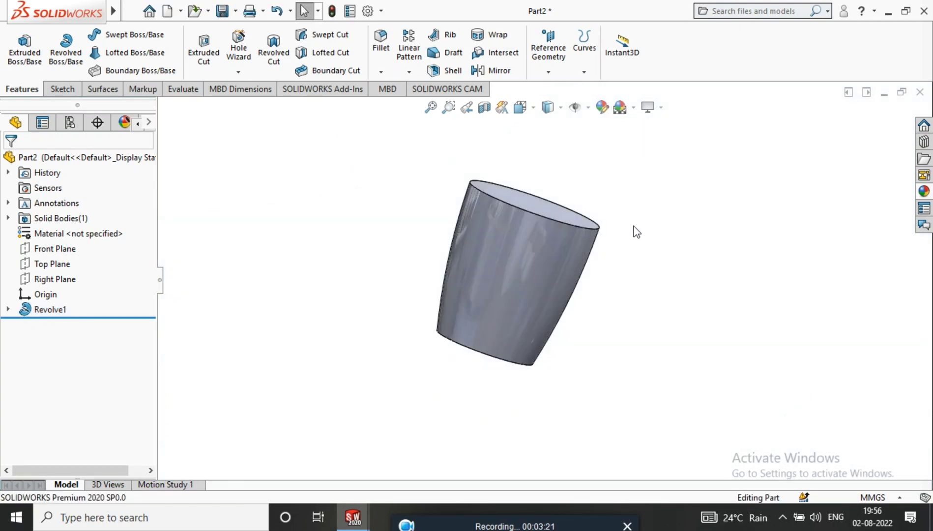
pyautogui.moveTo(637, 232); pyautogui.dragTo(624, 226, button='middle')
# Apply green high gloss plastic to the cup and view it in isometric.
pyautogui.click(50, 309)
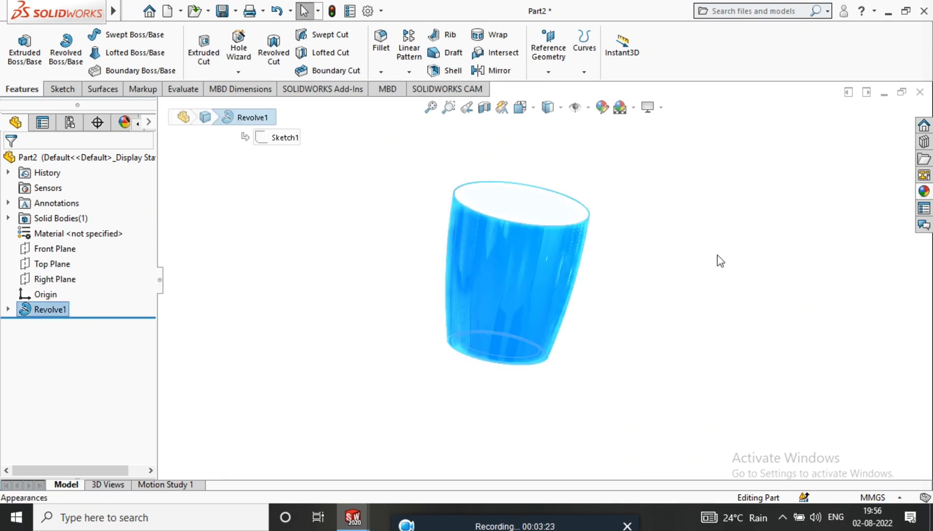
pyautogui.click(923, 192)
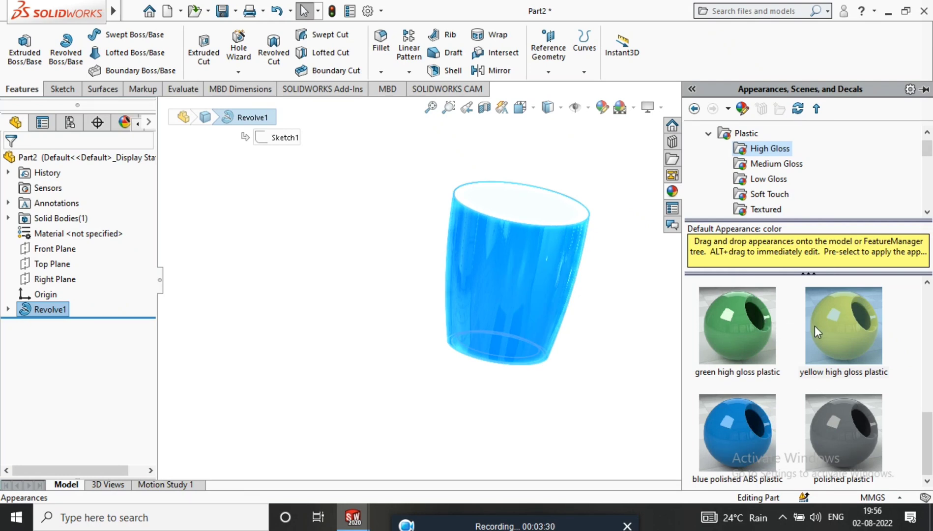
pyautogui.moveTo(768, 334); pyautogui.dragTo(577, 291)
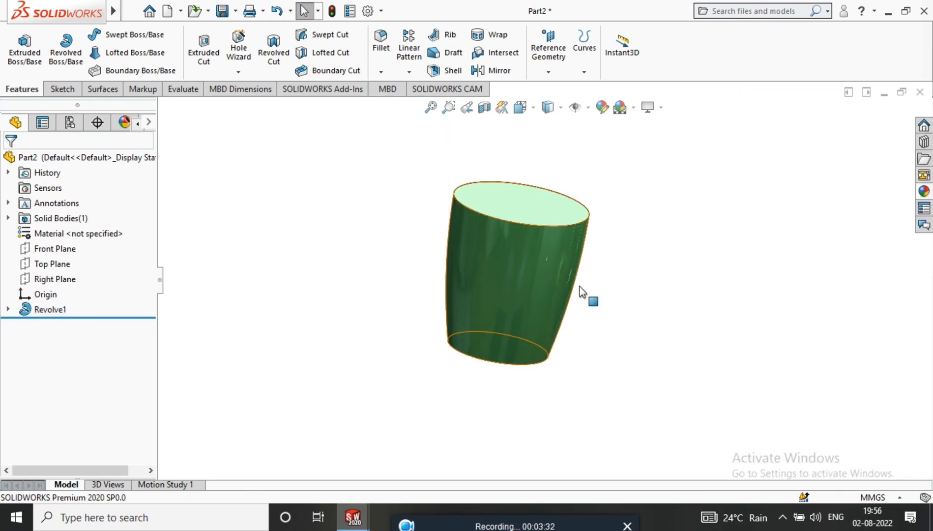
pyautogui.scroll(-5, 570, 273)
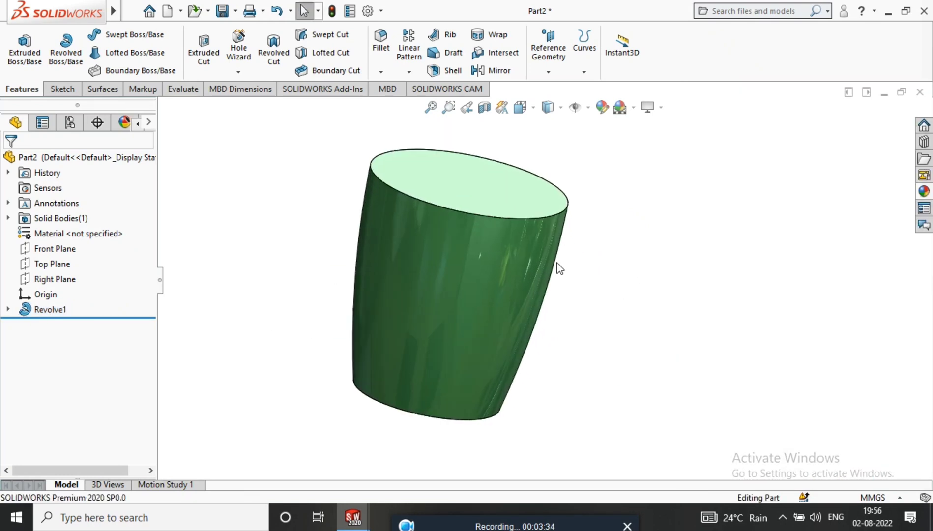
pyautogui.hotkey('ctrl', '7')
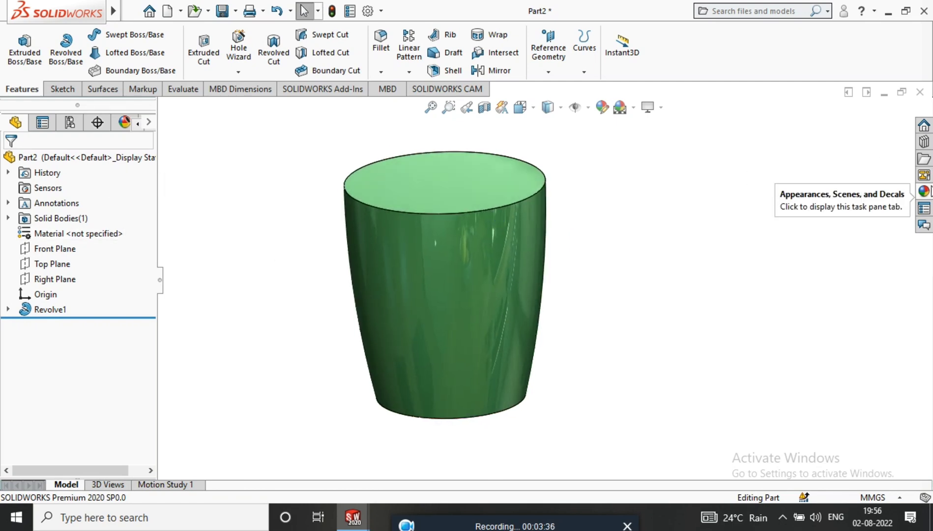
# Apply yellow high gloss plastic to the cup and orbit to inspect it.
pyautogui.click(923, 191)
pyautogui.moveTo(843, 322); pyautogui.dragTo(658, 254)
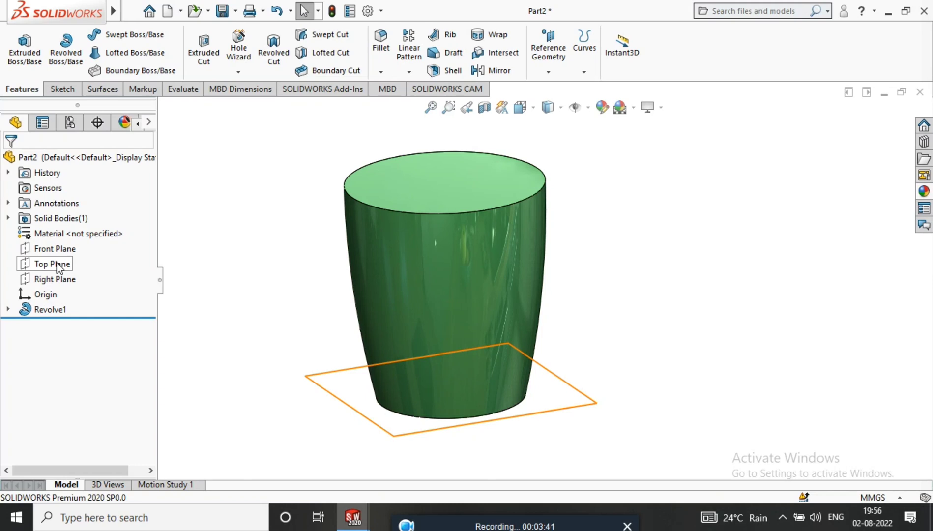
pyautogui.click(49, 309)
pyautogui.click(923, 191)
pyautogui.moveTo(857, 310)
pyautogui.mouseDown()
pyautogui.moveTo(345, 257)
pyautogui.moveTo(354, 260)
pyautogui.mouseUp()
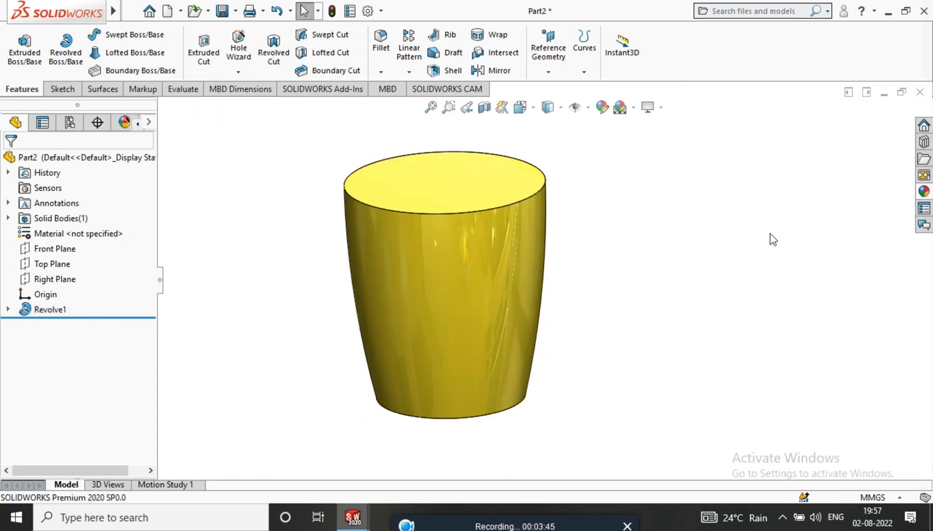
pyautogui.moveTo(618, 240)
pyautogui.mouseDown(button='middle')
pyautogui.moveTo(492, 329)
pyautogui.moveTo(664, 346)
pyautogui.moveTo(558, 291)
pyautogui.mouseUp(button='middle')
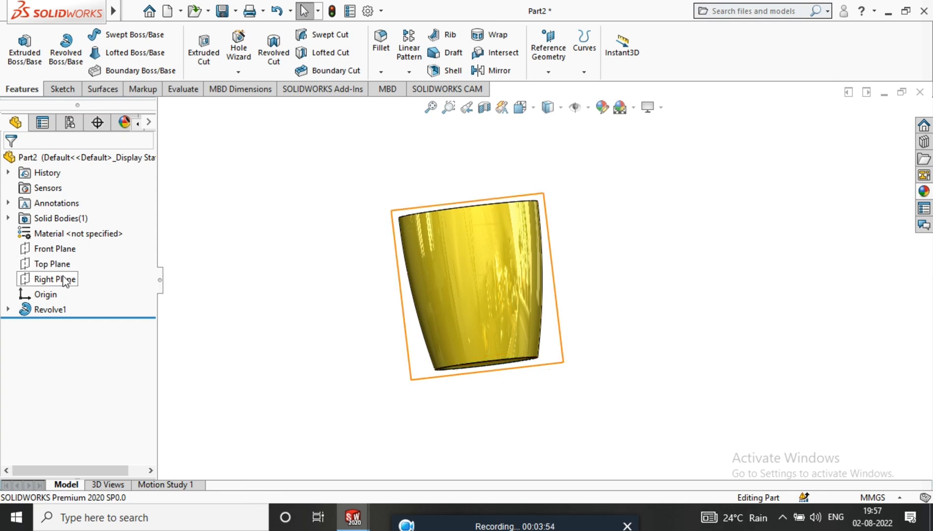
pyautogui.click(66, 248)
# Open Sketch2 on the Front Plane and draw a short vertical spline over the cup's right wall.
pyautogui.rightClick(52, 248)
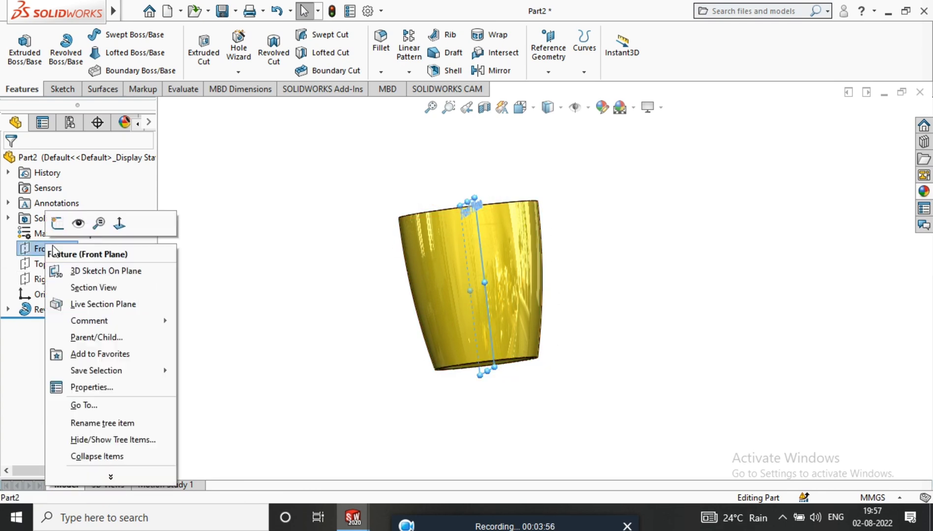
pyautogui.rightClick(68, 249)
pyautogui.click(118, 266)
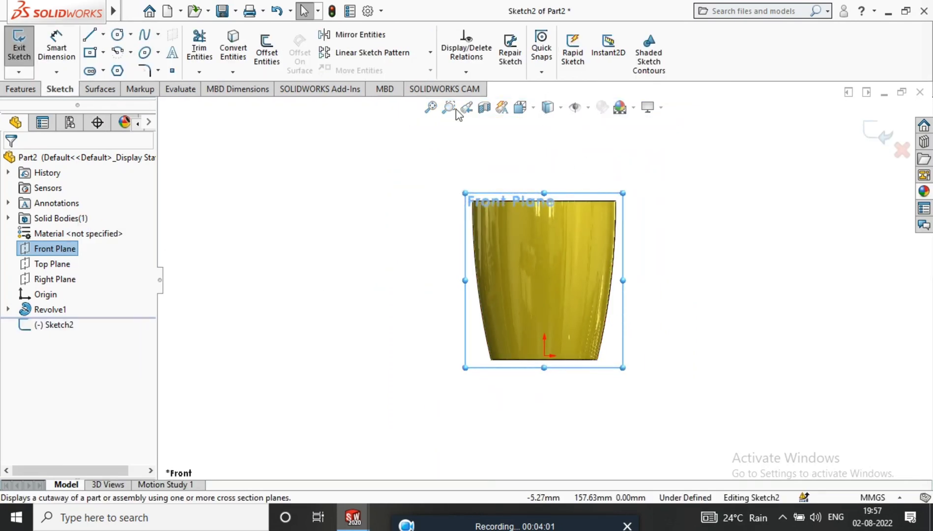
pyautogui.click(146, 36)
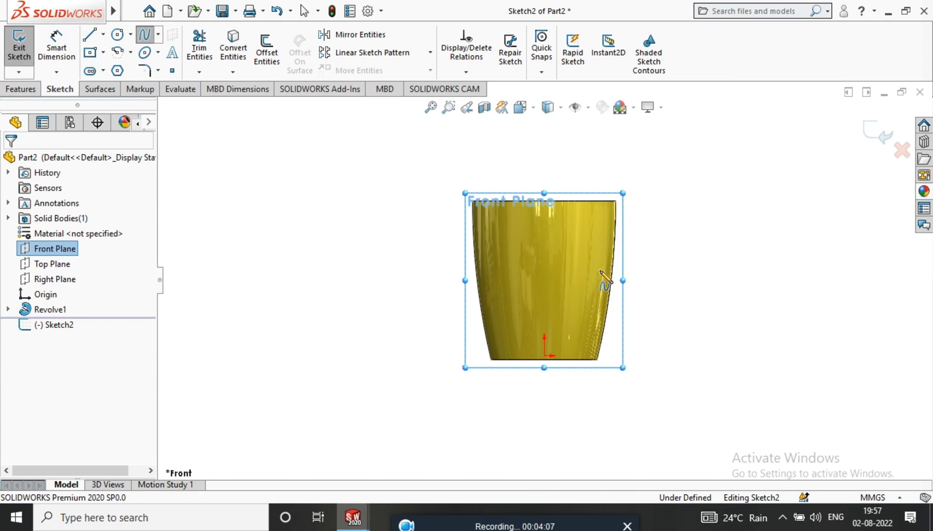
pyautogui.click(598, 223)
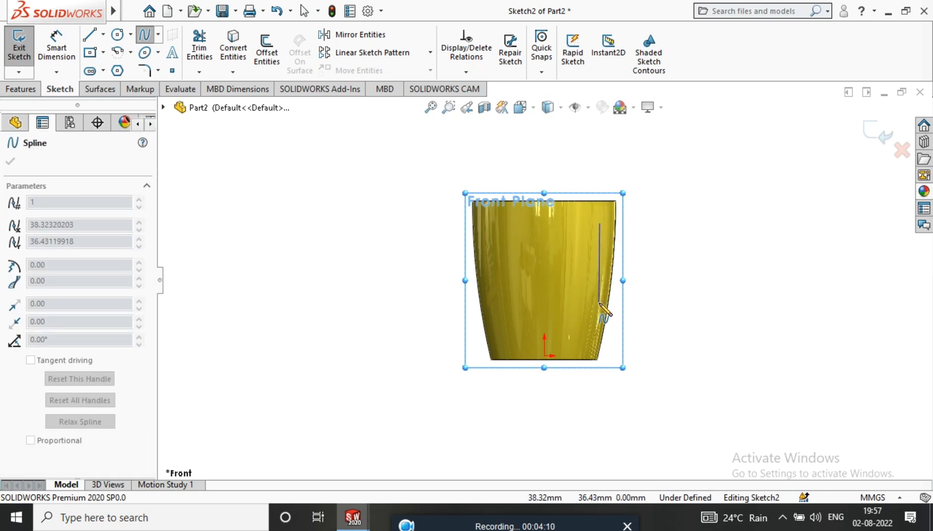
pyautogui.click(598, 303)
pyautogui.rightClick(651, 298)
pyautogui.click(670, 298)
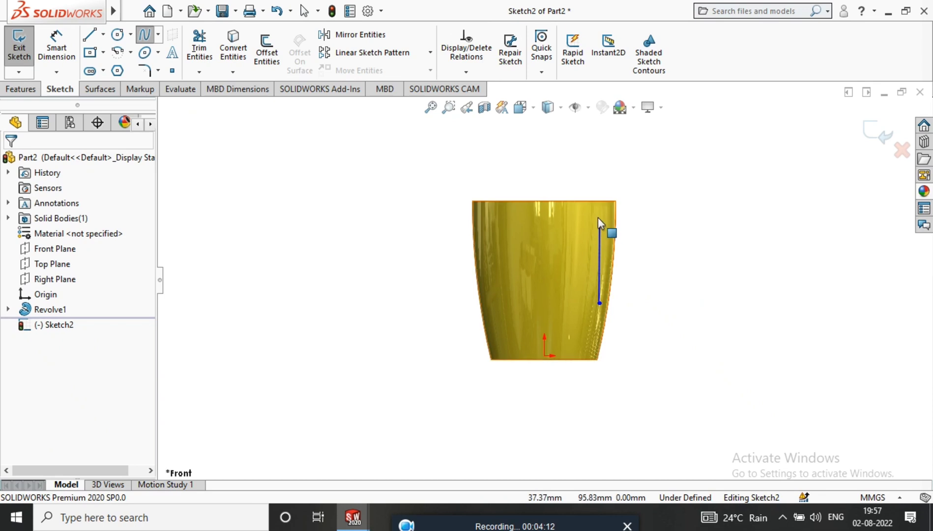
# Dimension the spline's top endpoint 23 mm below the cup's top edge.
pyautogui.click(77, 42)
pyautogui.scroll(-3, 625, 231)
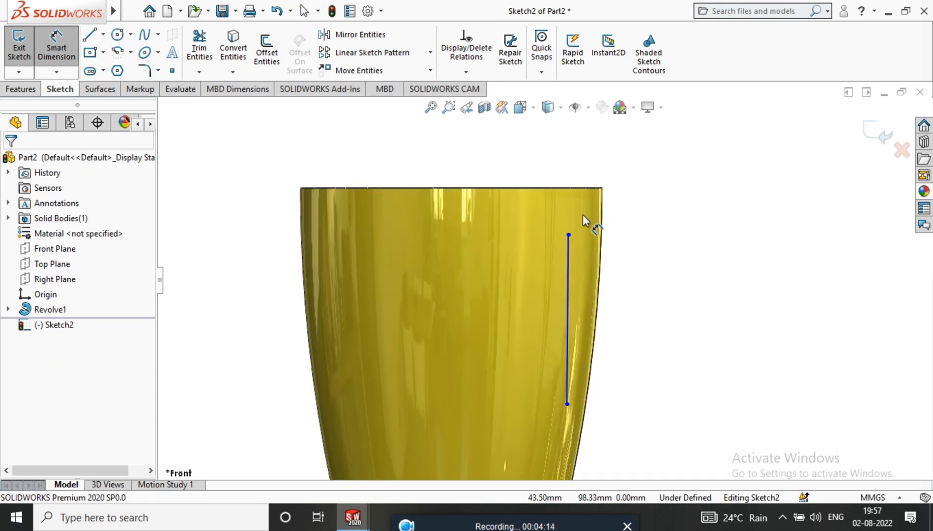
pyautogui.click(569, 235)
pyautogui.click(585, 188)
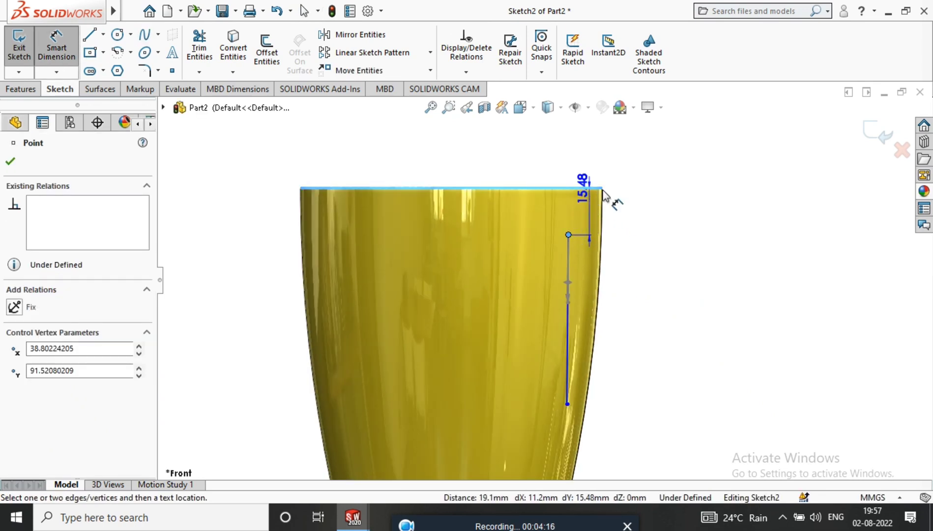
pyautogui.click(743, 196)
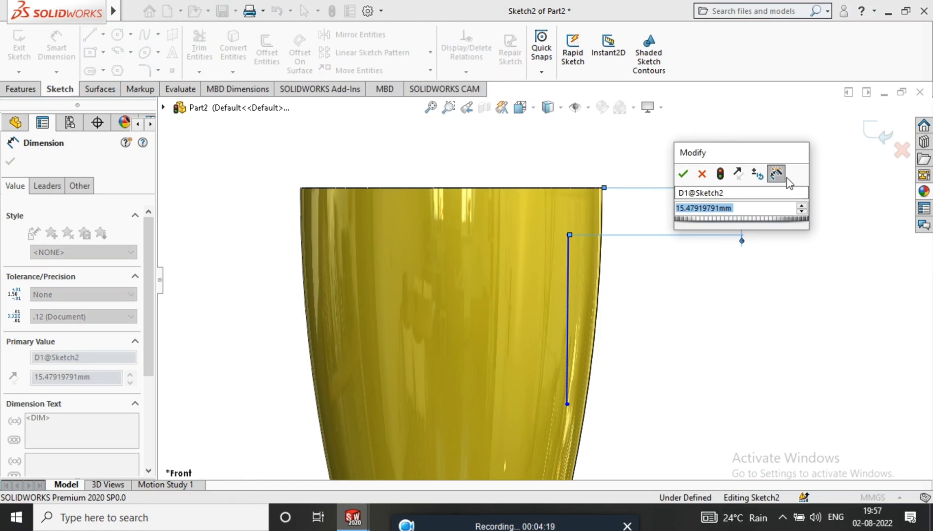
pyautogui.write('23')
pyautogui.press('Return')
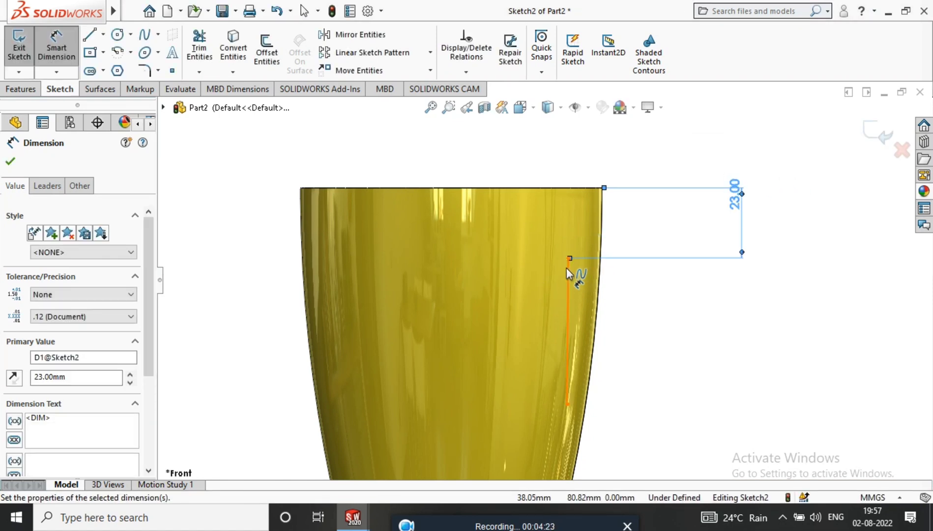
pyautogui.press('Escape')
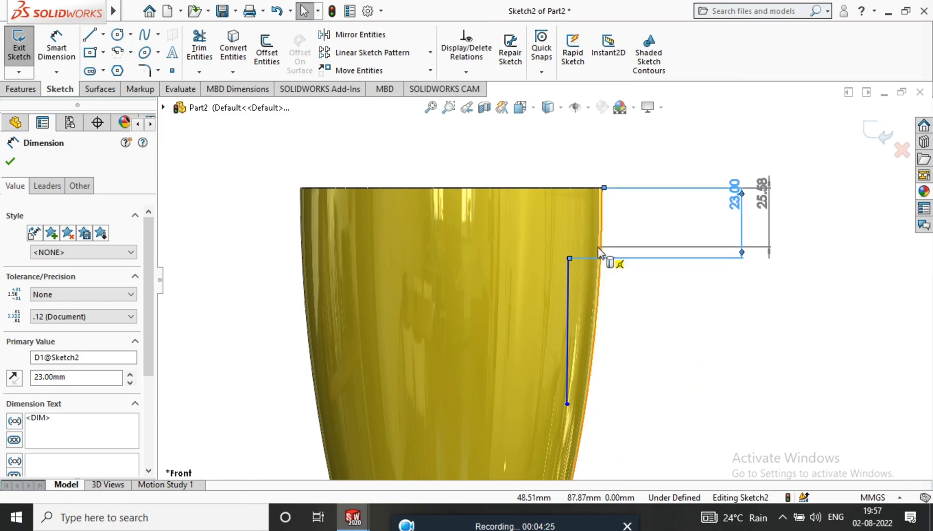
pyautogui.press('Escape')
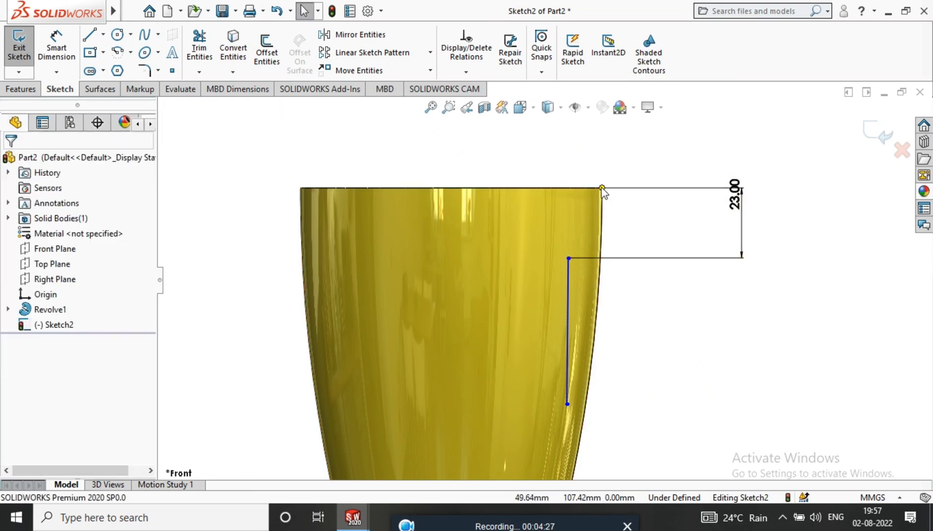
# Offset the spline's top endpoint 5 mm horizontally from the cup's top right corner.
pyautogui.click(567, 258)
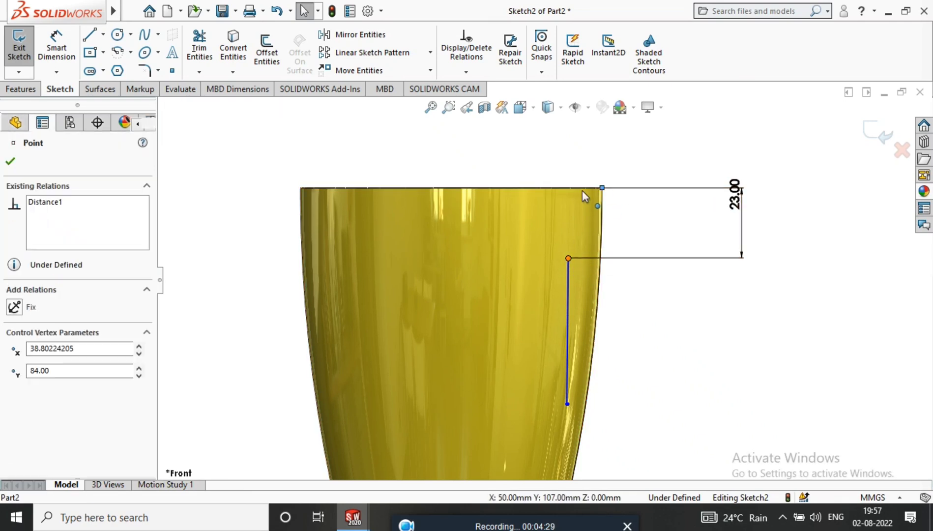
pyautogui.click(57, 47)
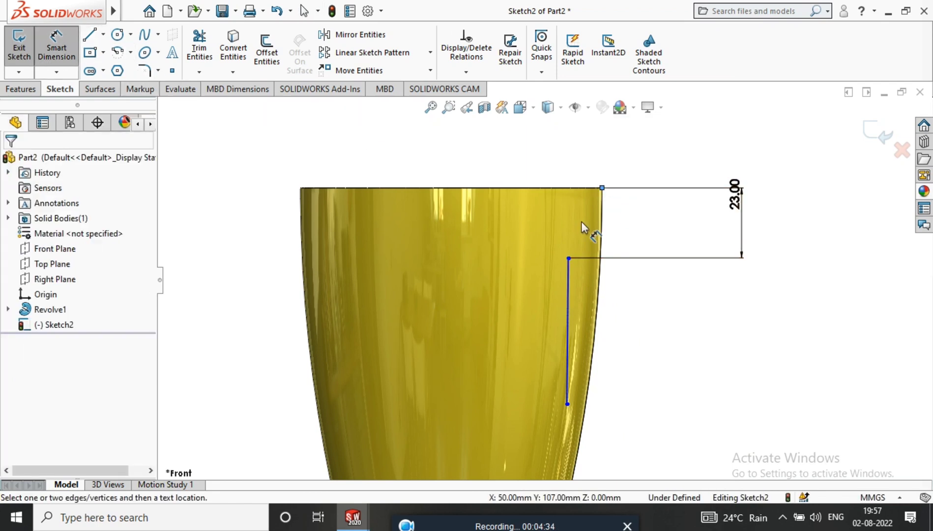
pyautogui.click(569, 257)
pyautogui.click(601, 188)
pyautogui.click(590, 144)
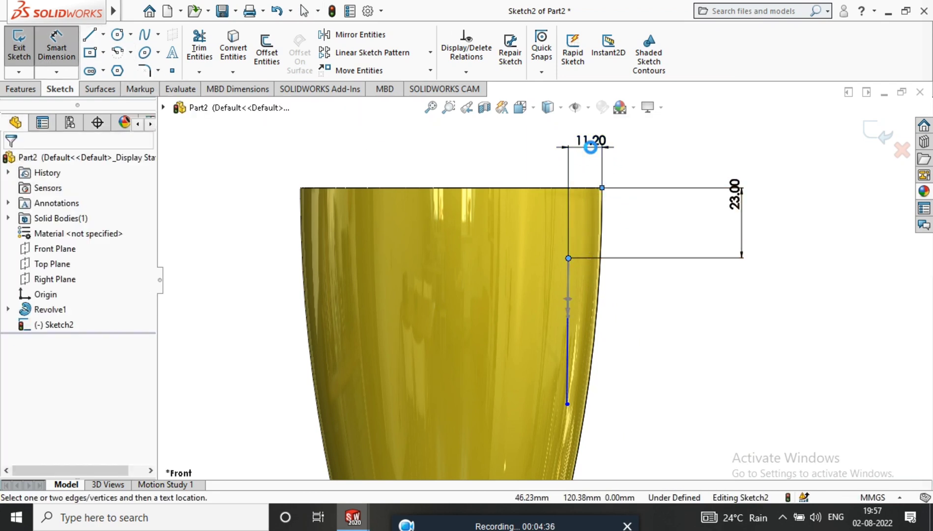
pyautogui.write('5')
pyautogui.press('Return')
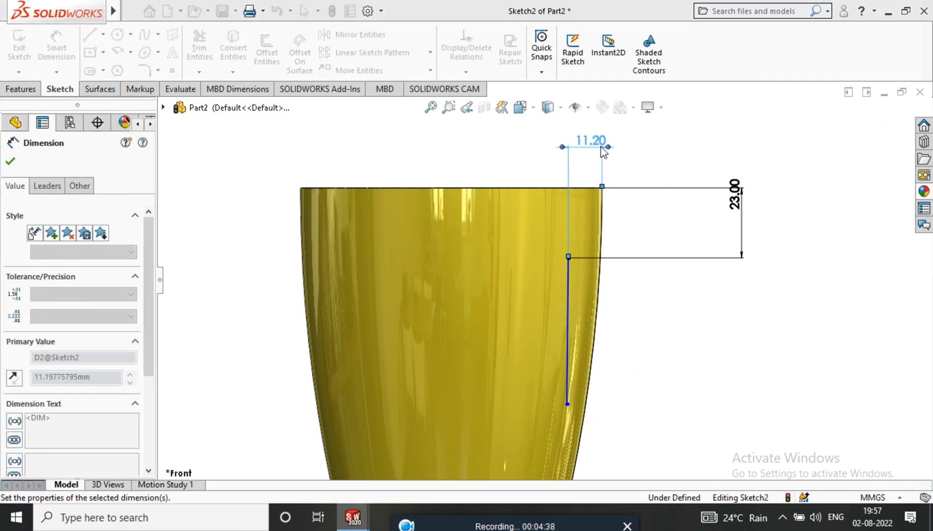
# Dimension the lower endpoint 21 mm above the cup's bottom edge, then pick the bottom corner.
pyautogui.scroll(3, 563, 366)
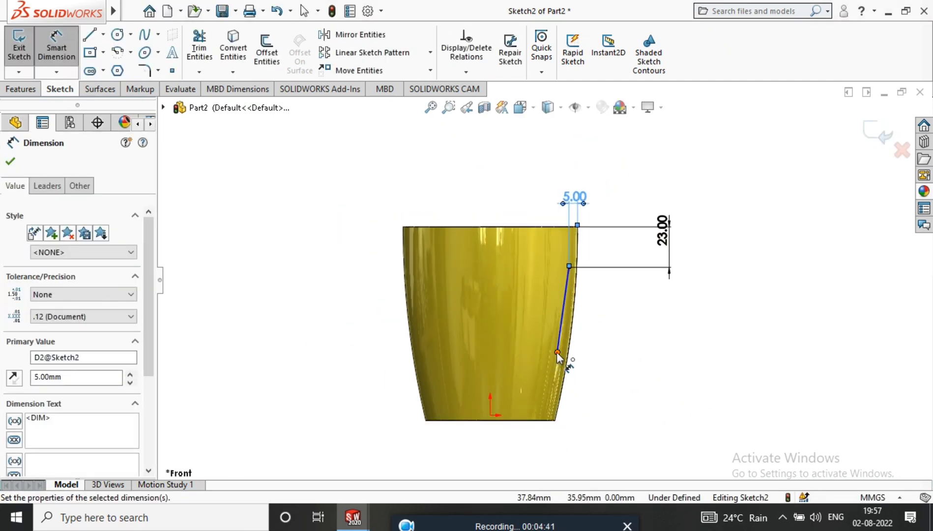
pyautogui.click(557, 352)
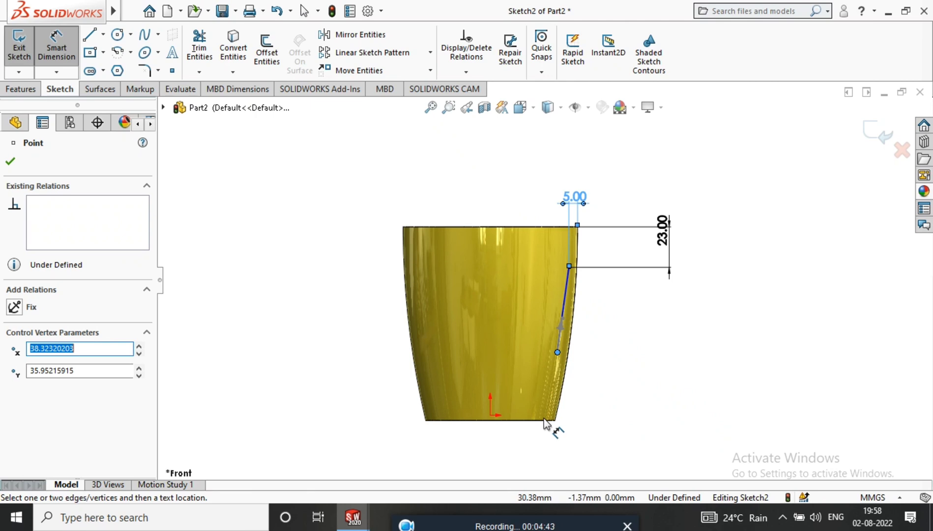
pyautogui.click(545, 422)
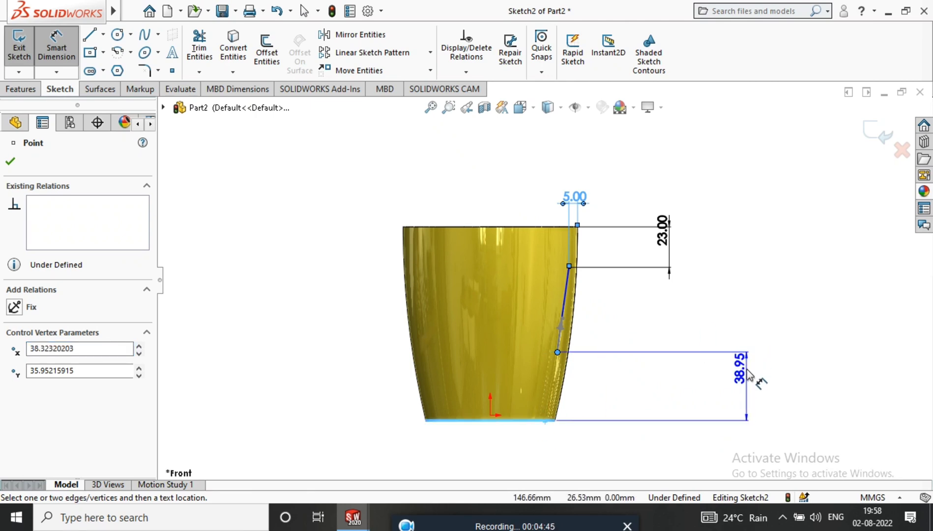
pyautogui.click(756, 388)
pyautogui.write('21')
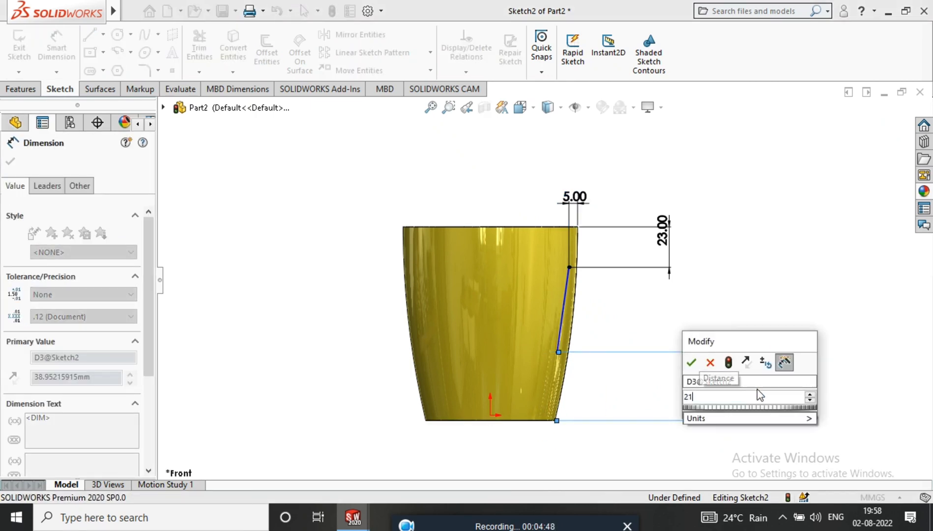
pyautogui.press('Return')
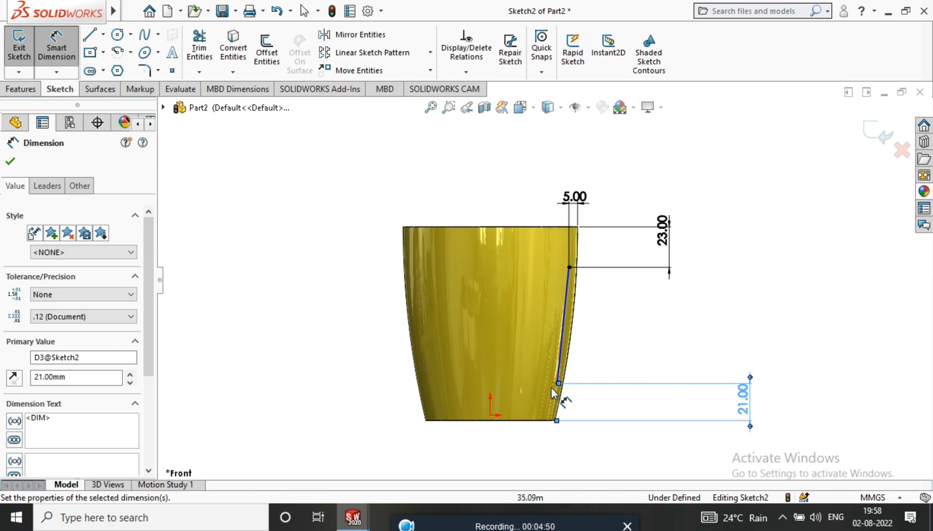
pyautogui.click(557, 383)
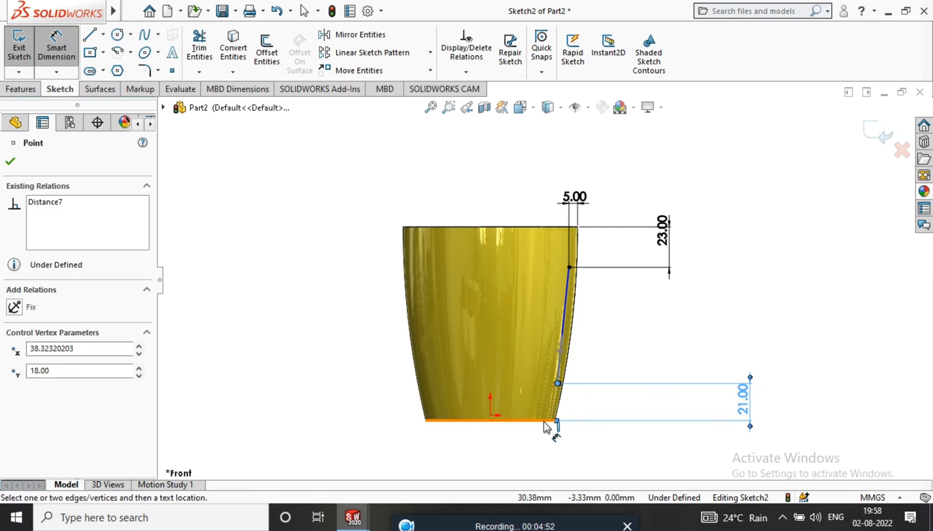
pyautogui.scroll(-3, 557, 427)
pyautogui.scroll(-3, 555, 337)
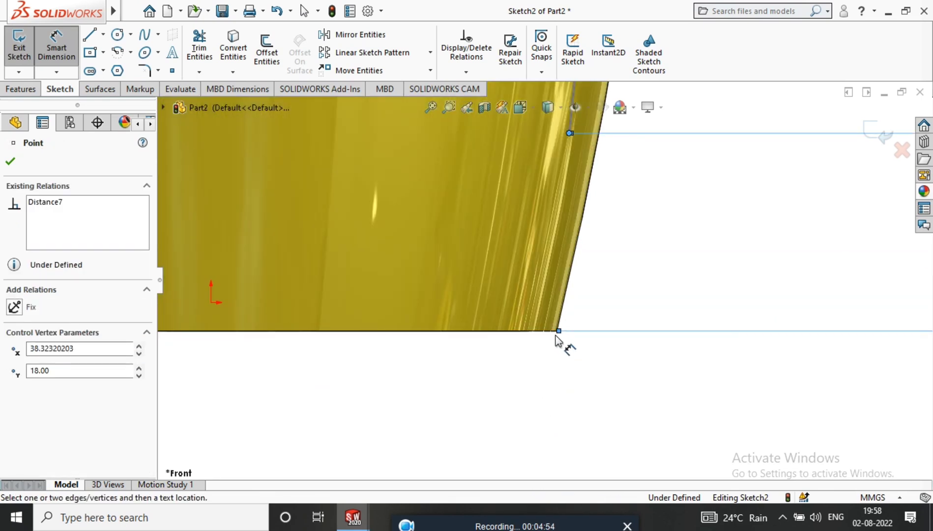
pyautogui.click(569, 133)
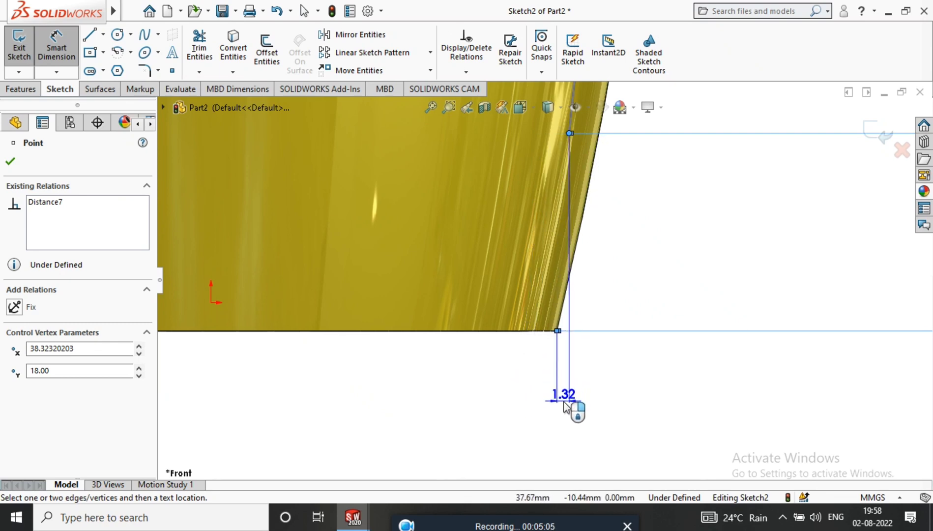
# Set the lower endpoint's horizontal offset to 5 mm, reversed to -5 mm.
pyautogui.click(565, 399)
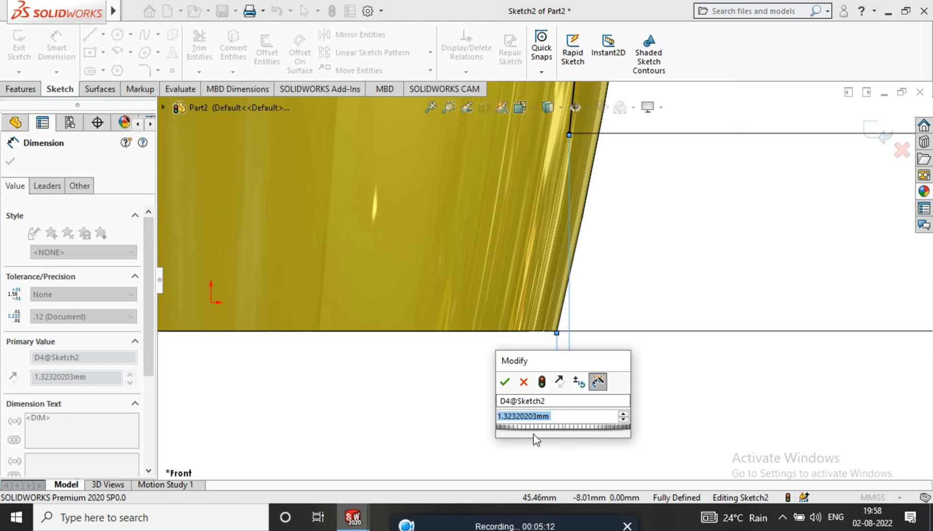
pyautogui.write('5')
pyautogui.press('Return')
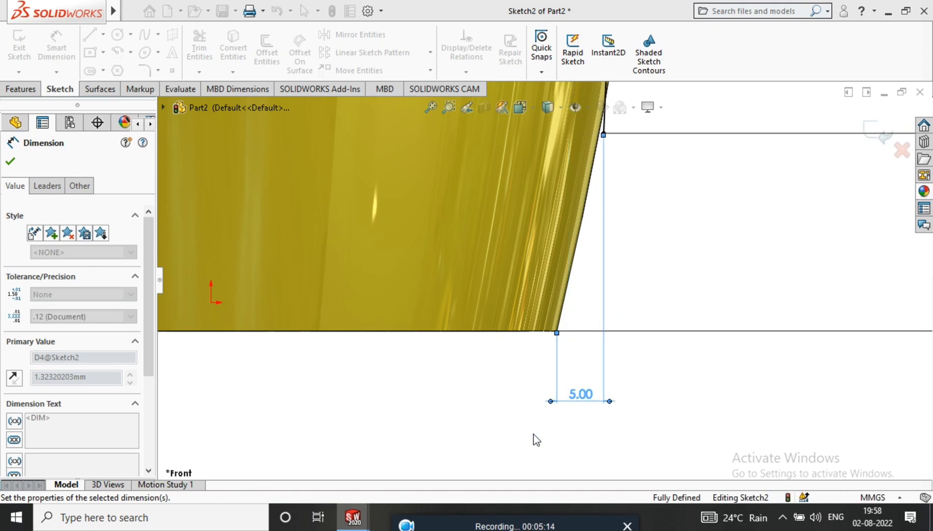
pyautogui.scroll(1, 687, 260)
pyautogui.scroll(2, 603, 197)
pyautogui.scroll(1, 566, 233)
pyautogui.scroll(1, 540, 435)
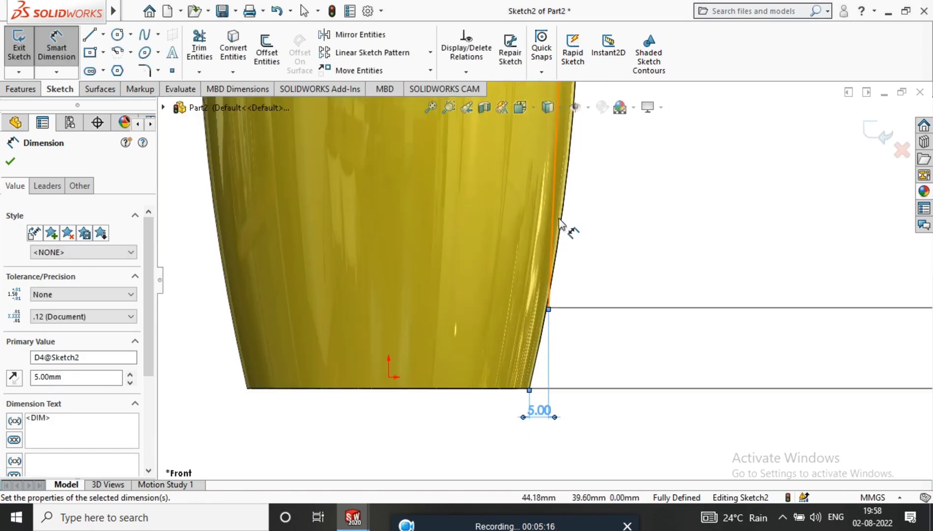
pyautogui.rightClick(539, 419)
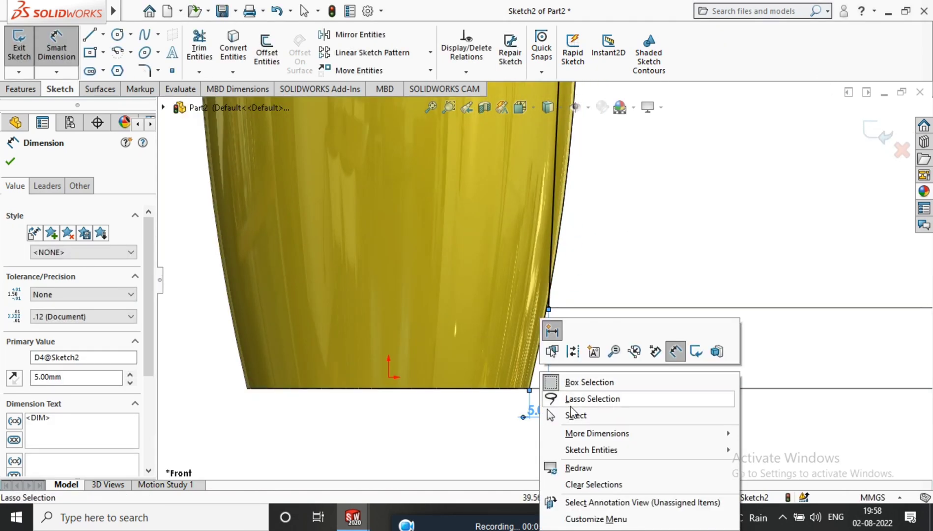
pyautogui.click(550, 416)
pyautogui.click(550, 416)
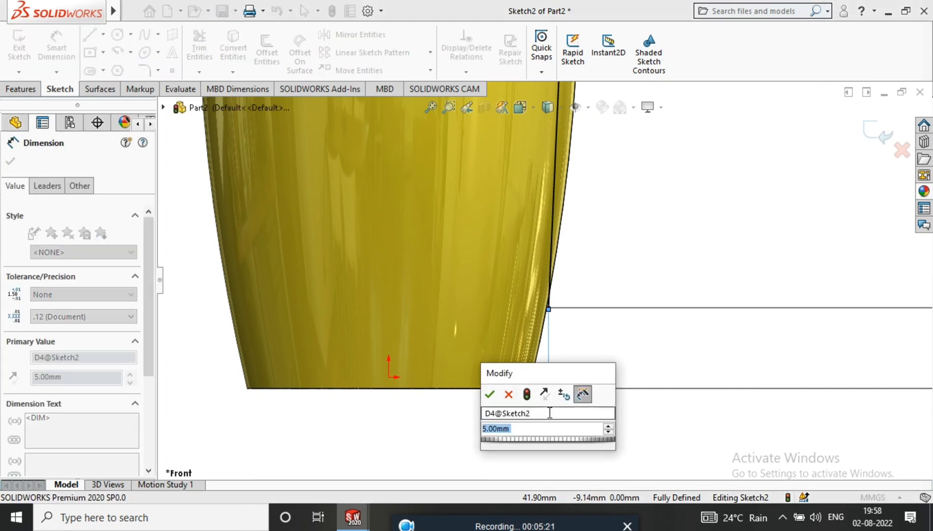
pyautogui.click(544, 393)
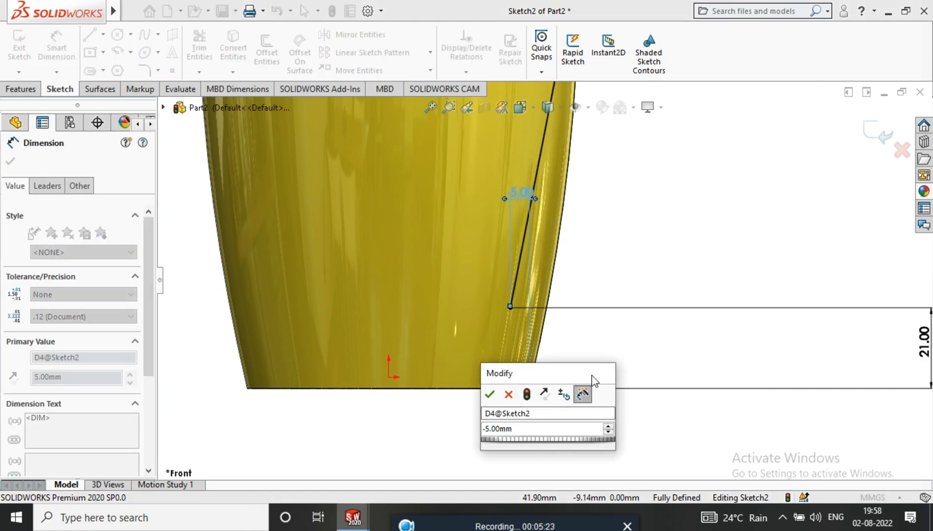
pyautogui.scroll(3, 568, 333)
pyautogui.scroll(-3, 532, 185)
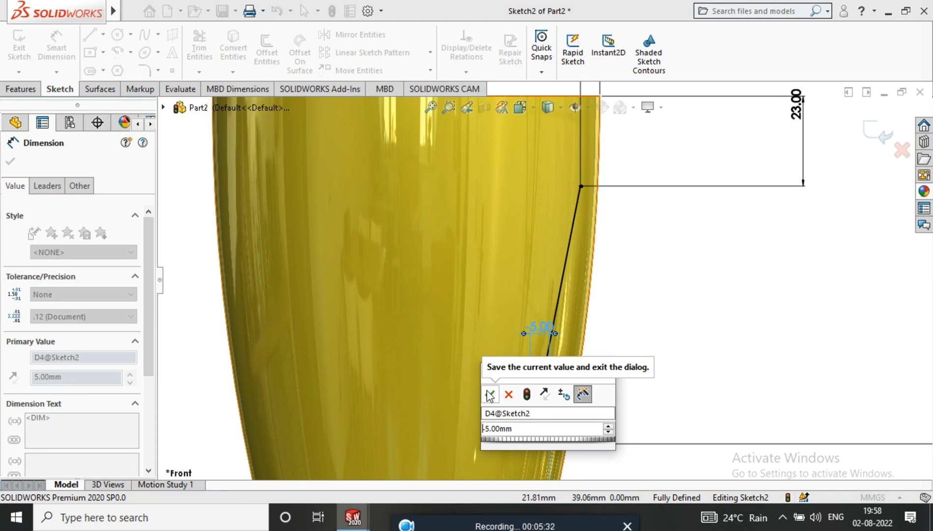
pyautogui.scroll(3, 594, 344)
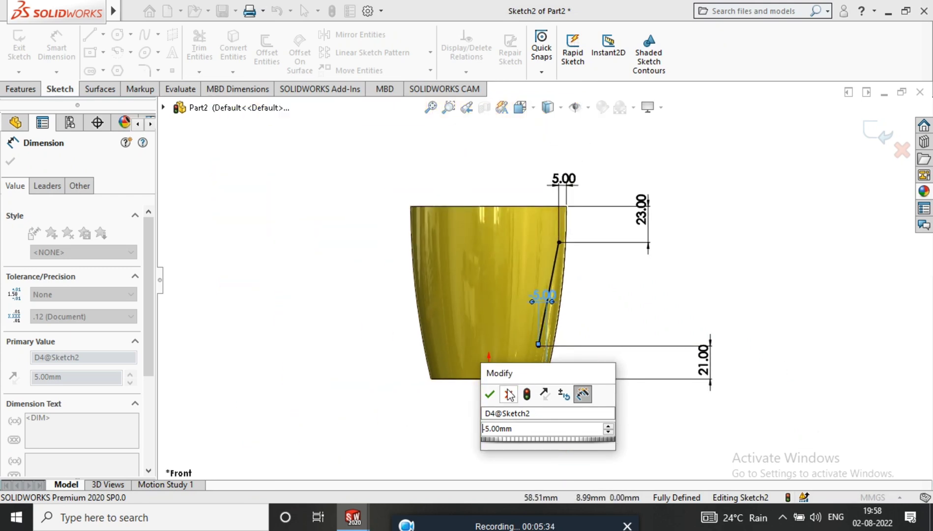
pyautogui.click(489, 393)
# Zoom to fit the whole cup and switch to the Front view.
pyautogui.scroll(-2, 573, 317)
pyautogui.moveTo(573, 317)
pyautogui.mouseDown(button='middle')
pyautogui.moveTo(586, 312)
pyautogui.moveTo(549, 302)
pyautogui.mouseUp(button='middle')
pyautogui.scroll(-3, 549, 302)
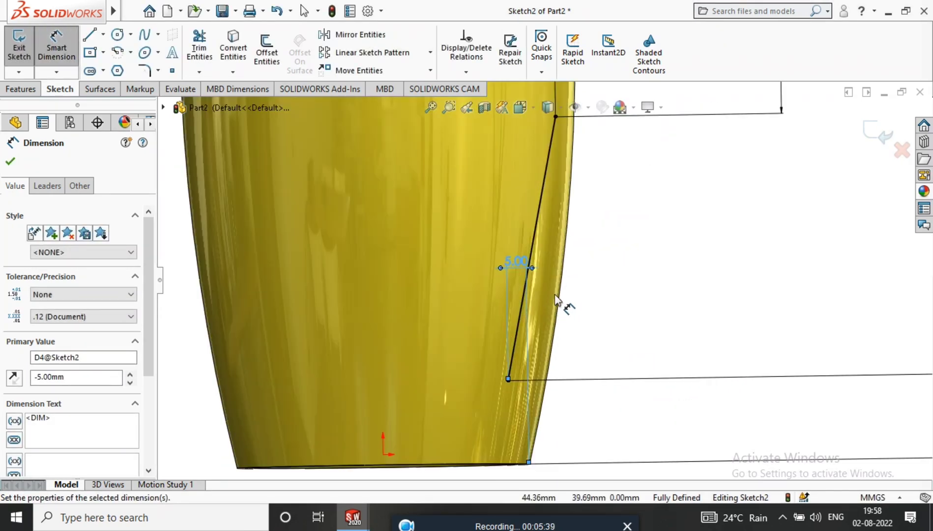
pyautogui.scroll(-1, 550, 302)
pyautogui.press('f')
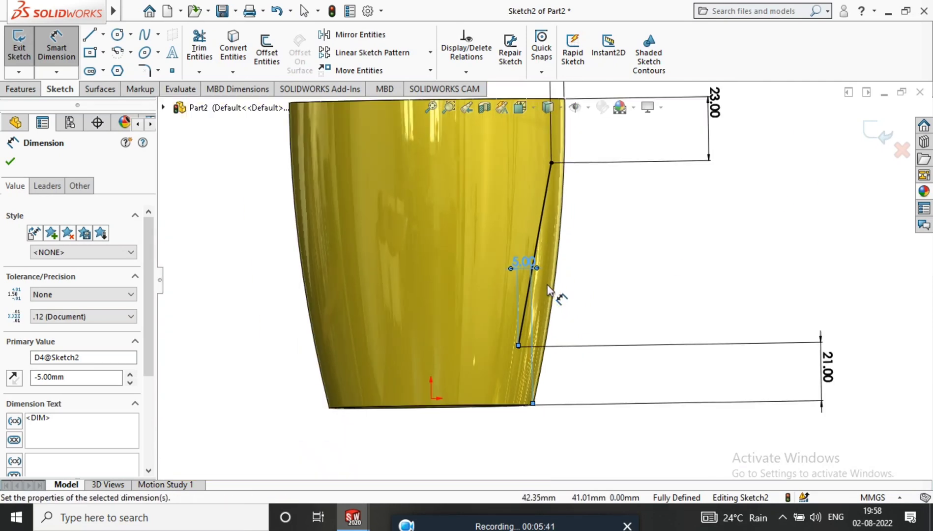
pyautogui.click(520, 108)
pyautogui.click(446, 298)
pyautogui.scroll(-2, 597, 292)
pyautogui.scroll(-3, 541, 298)
pyautogui.press('f')
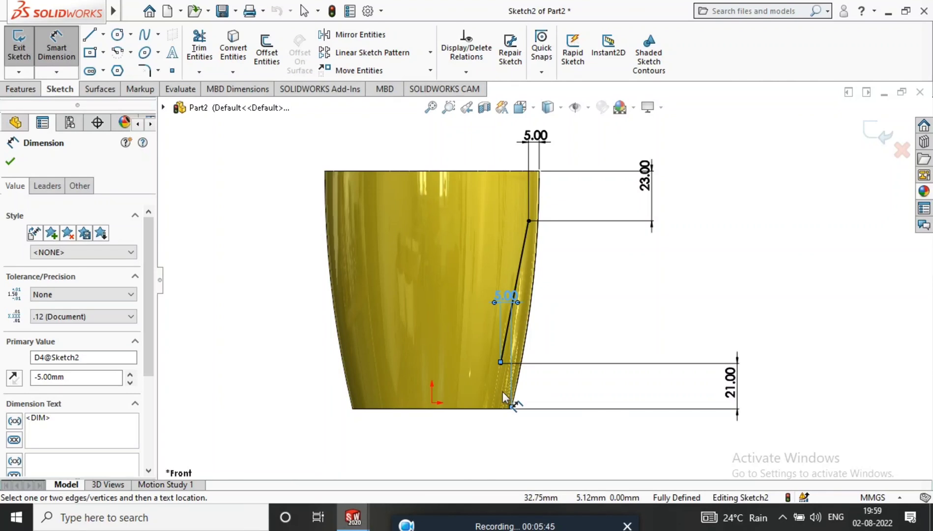
pyautogui.scroll(-3, 513, 298)
pyautogui.scroll(3, 510, 297)
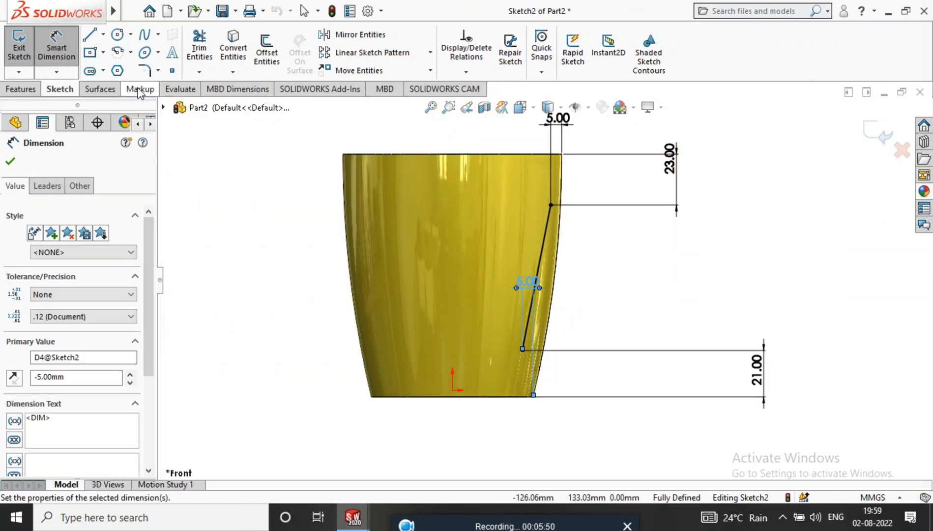
# Drag the handle spline and its lower tangent handle outward into a C-shaped bow.
pyautogui.click(55, 49)
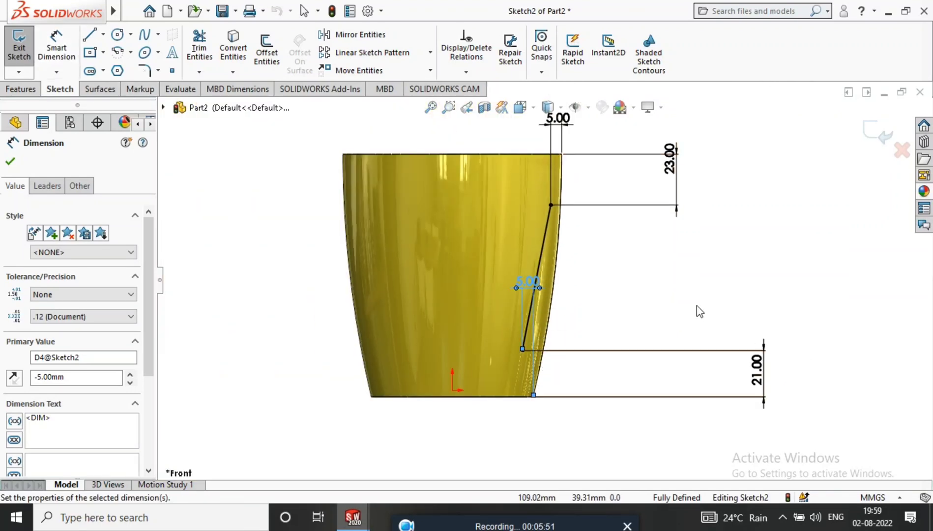
pyautogui.click(545, 236)
pyautogui.moveTo(542, 245); pyautogui.dragTo(580, 234)
pyautogui.moveTo(562, 307); pyautogui.dragTo(608, 341)
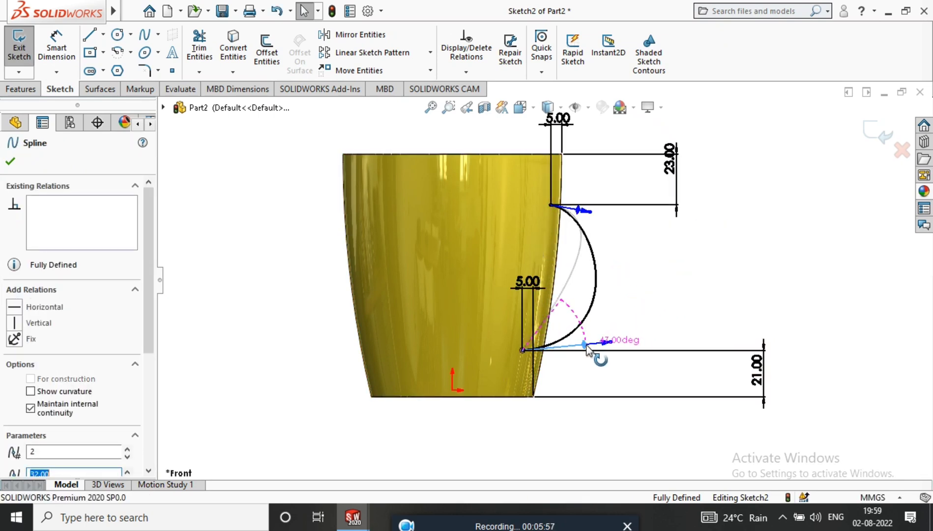
# Draw horizontal and diagonal construction centerlines from the spline's two endpoints.
pyautogui.click(104, 34)
pyautogui.click(112, 50)
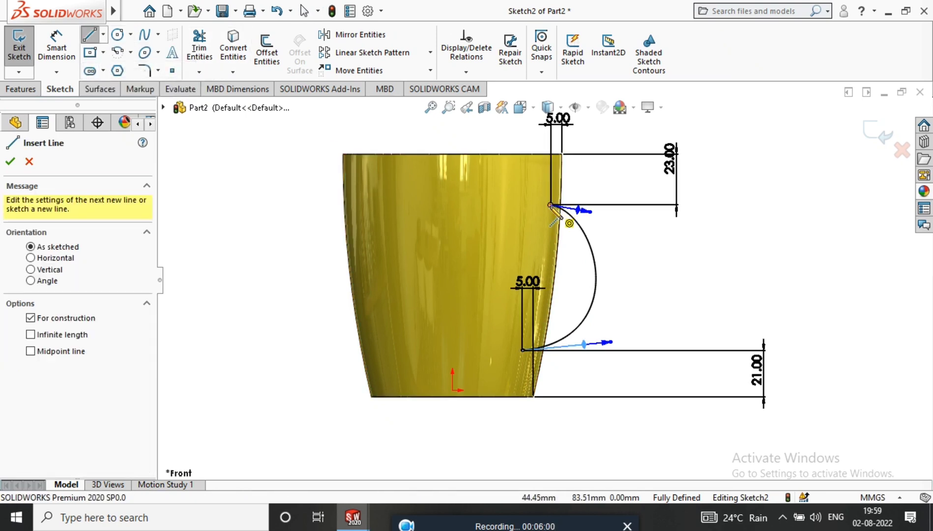
pyautogui.click(838, 204)
pyautogui.click(523, 350)
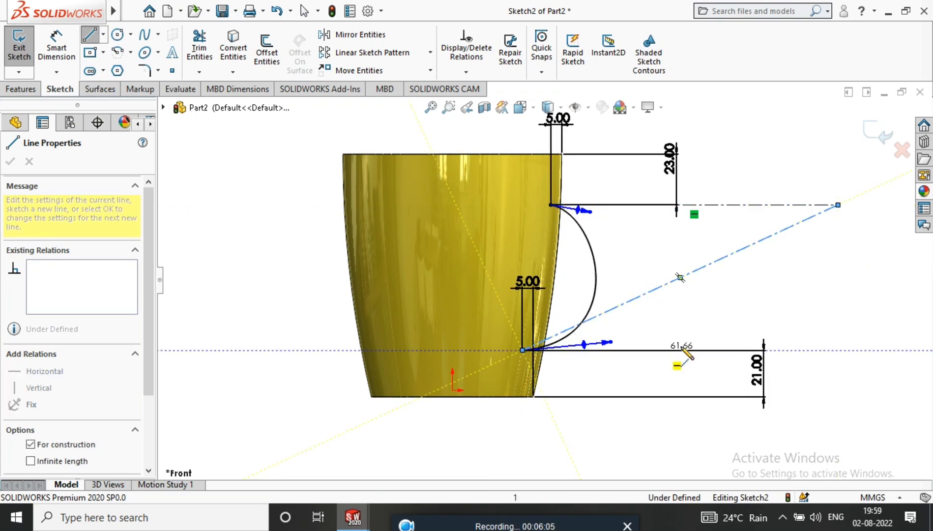
pyautogui.click(838, 354)
pyautogui.rightClick(884, 302)
pyautogui.click(796, 302)
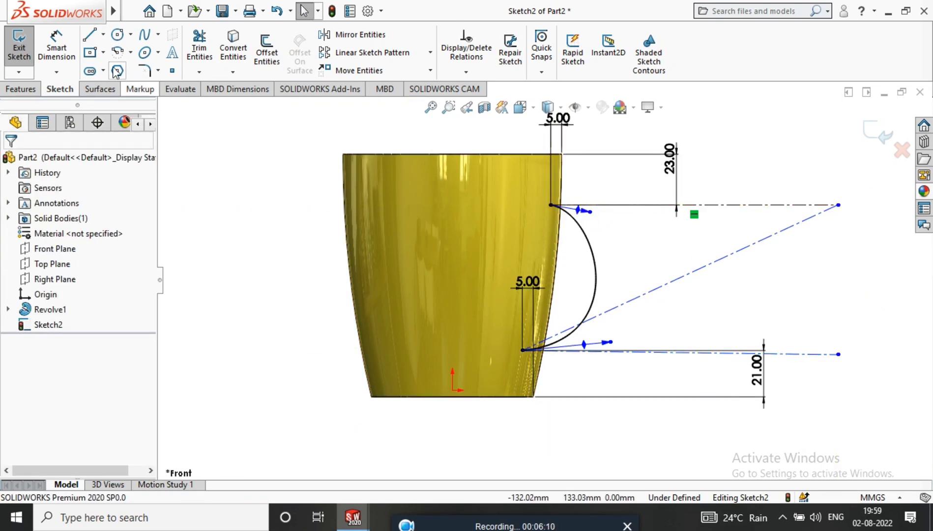
# Dimension the spline tangent handle lengths: 40 upper, and 200 lower.
pyautogui.click(56, 47)
pyautogui.click(582, 210)
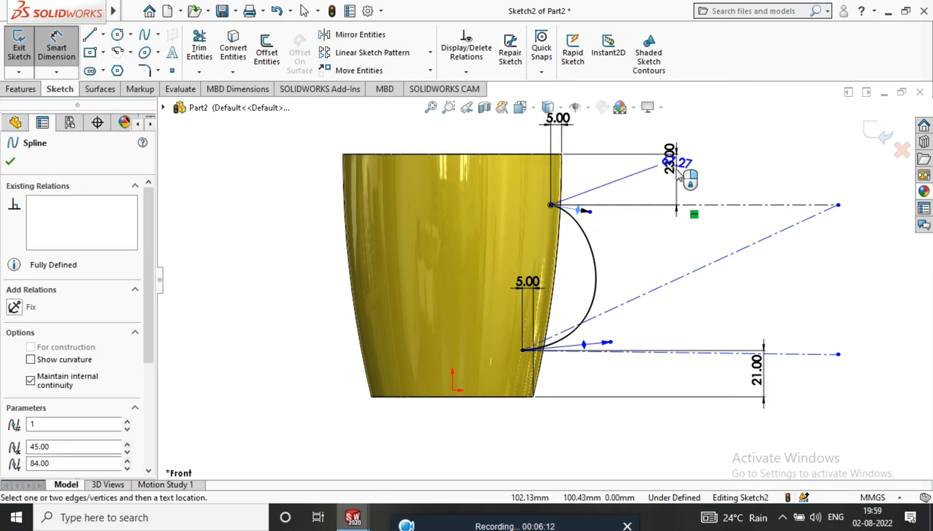
pyautogui.click(725, 167)
pyautogui.write('40')
pyautogui.press('Return')
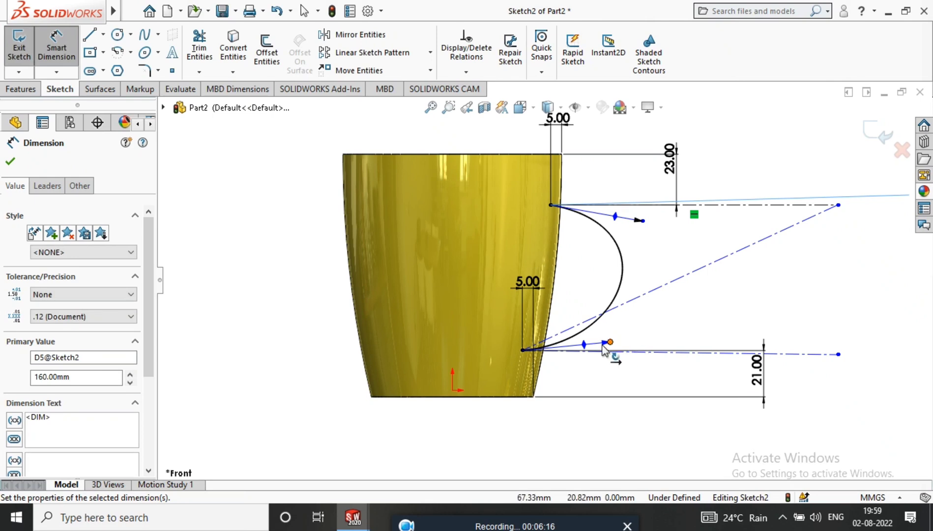
pyautogui.click(584, 345)
pyautogui.click(621, 435)
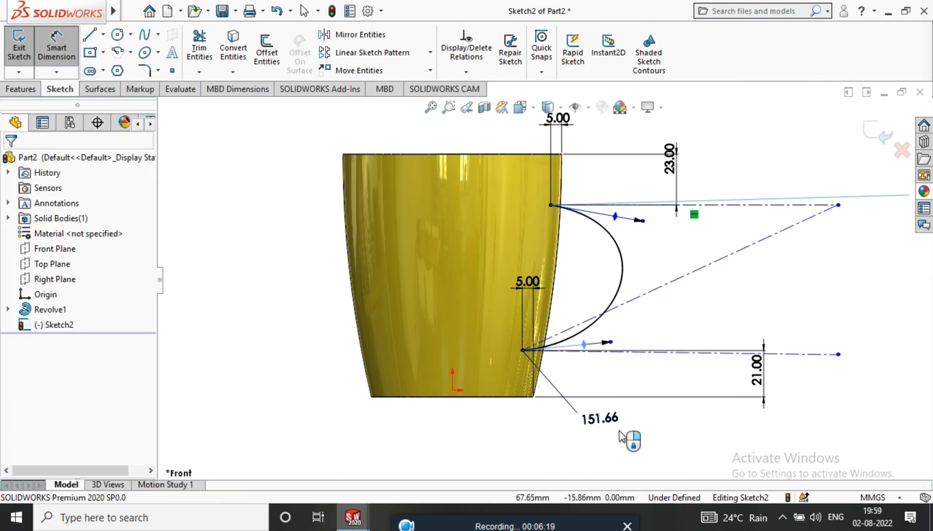
pyautogui.write('20')
pyautogui.press('Return')
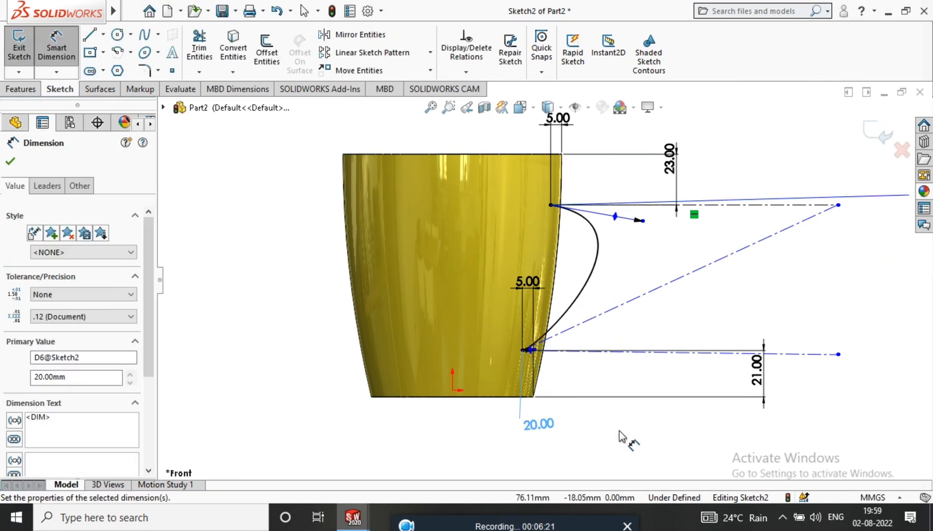
pyautogui.click(538, 424)
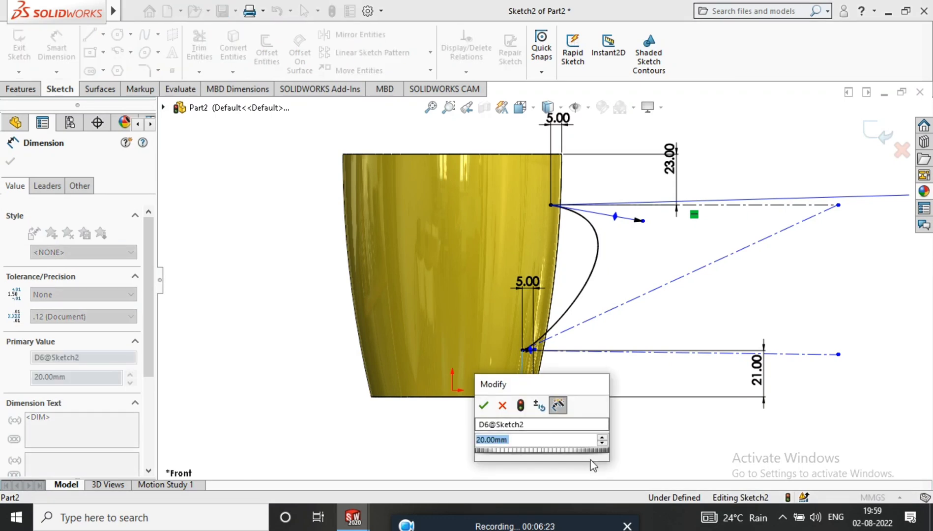
pyautogui.write('200')
pyautogui.press('Return')
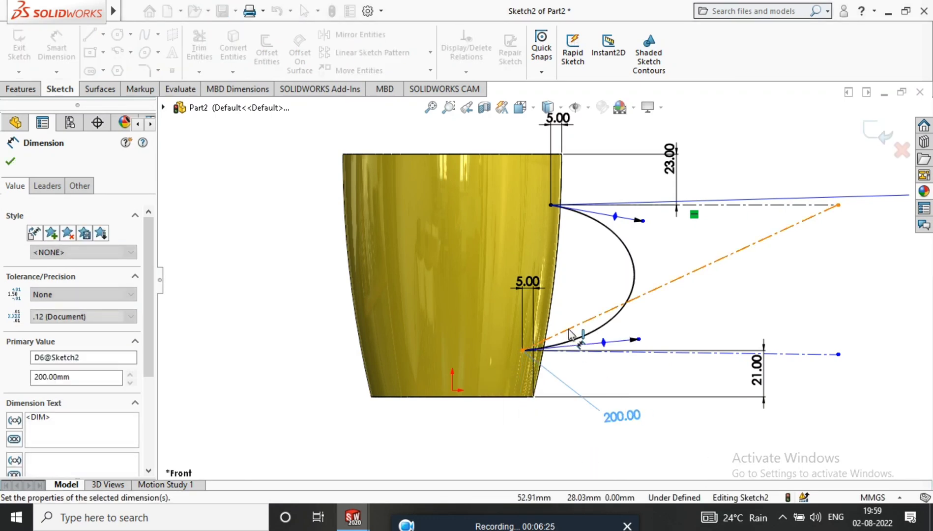
# Add a Horizontal relation to the lower construction centerline.
pyautogui.click(602, 346)
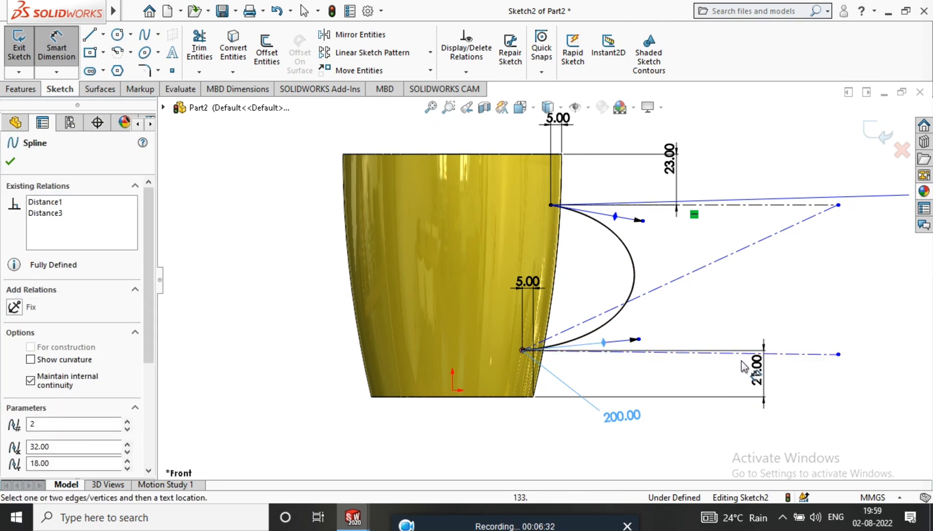
pyautogui.press('Escape')
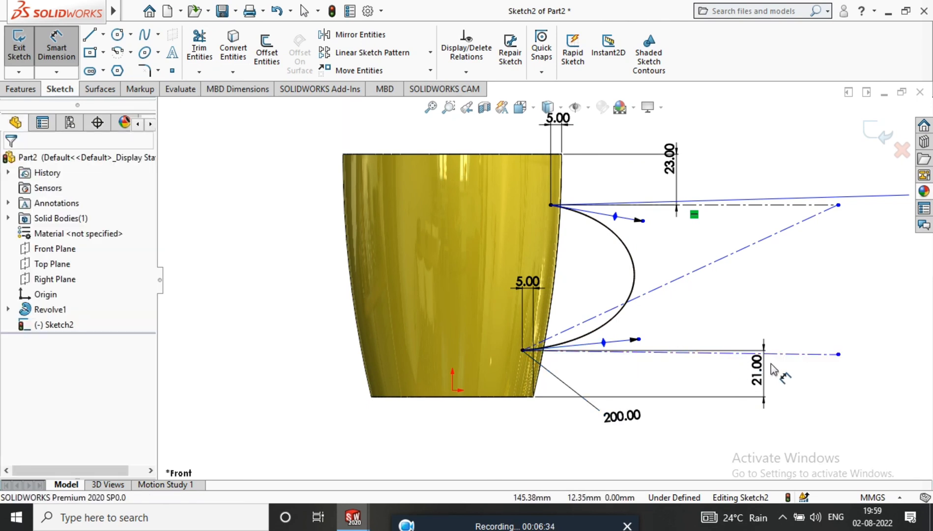
pyautogui.press('Escape')
pyautogui.click(792, 354)
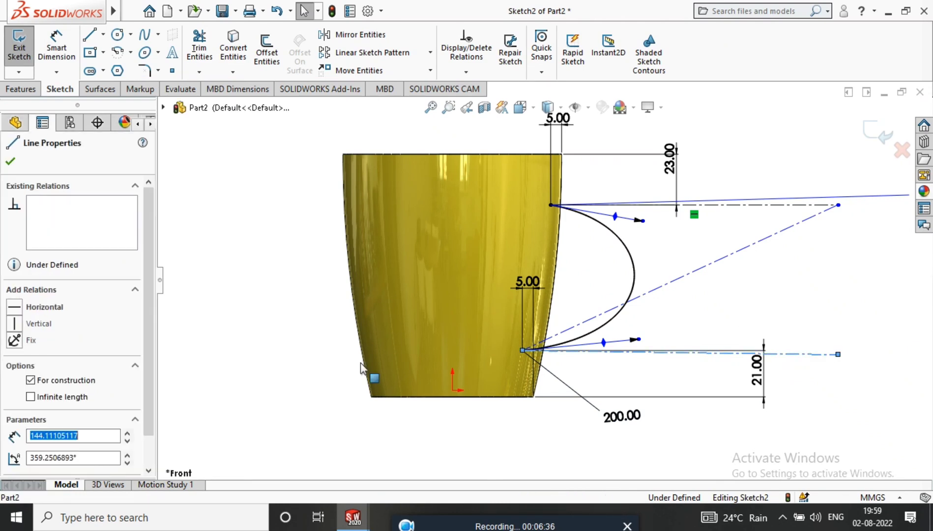
pyautogui.click(21, 311)
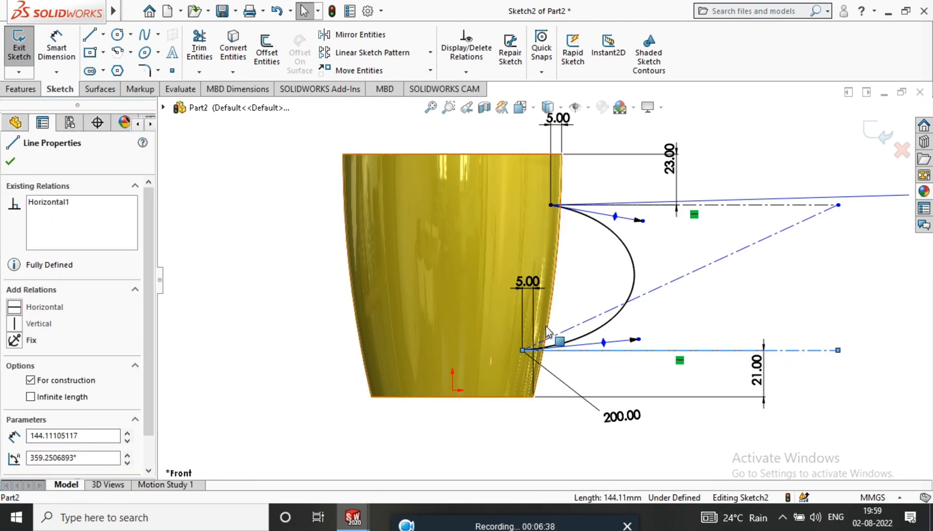
pyautogui.press('Escape')
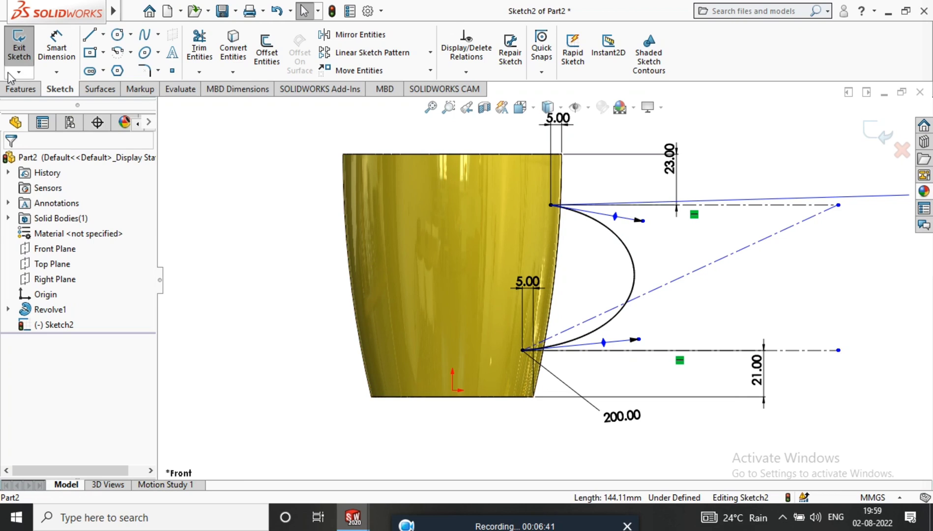
# Set the bottom tangent handle at 11° to the lower horizontal centerline.
pyautogui.click(63, 51)
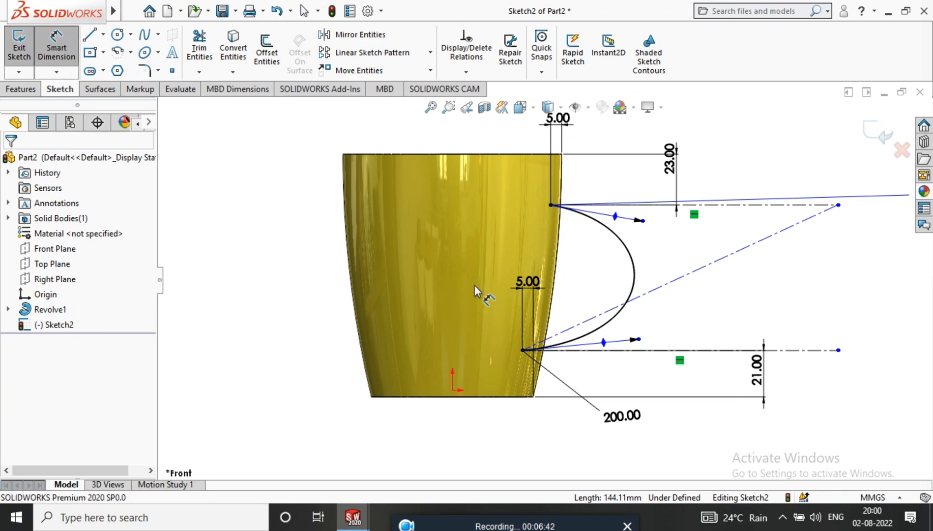
pyautogui.click(624, 351)
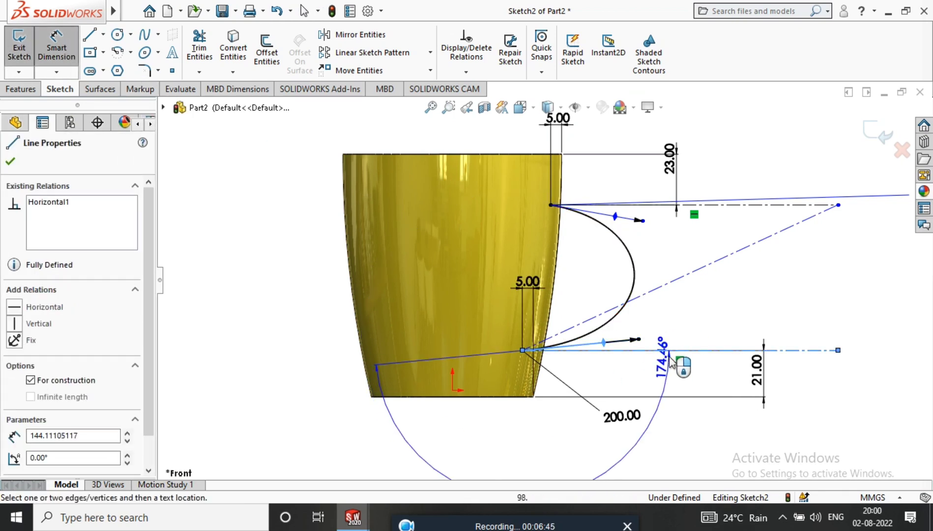
pyautogui.click(681, 336)
pyautogui.click(681, 336)
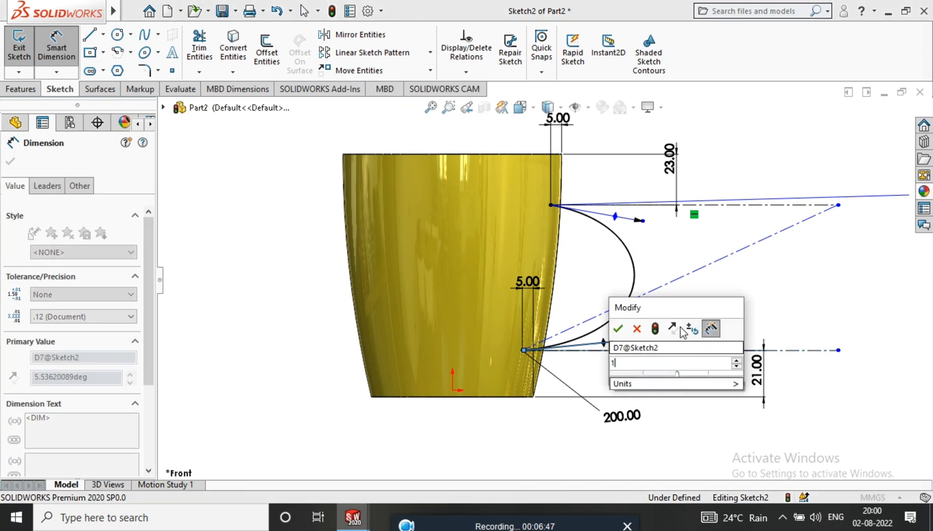
pyautogui.write('11')
pyautogui.click(616, 327)
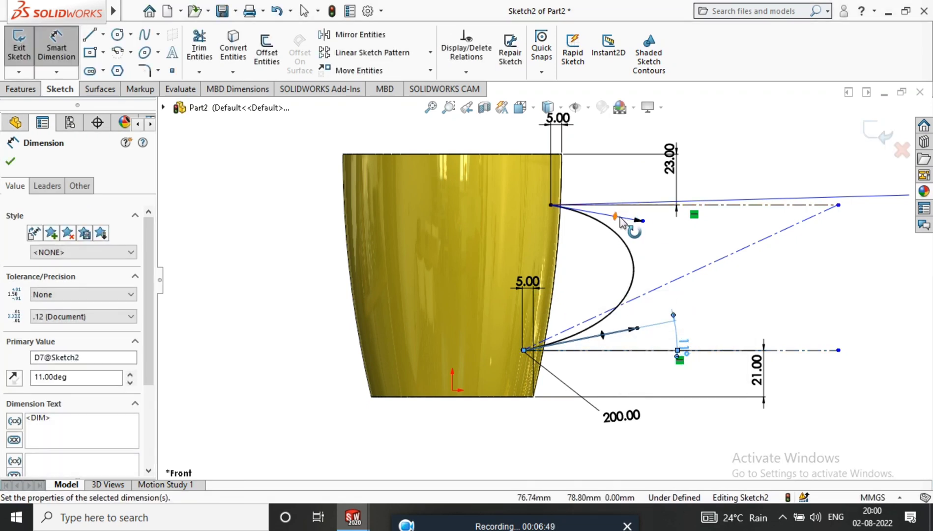
# Delete the 9.96° top angle dimension and tilt the top tangent handle upward.
pyautogui.click(646, 206)
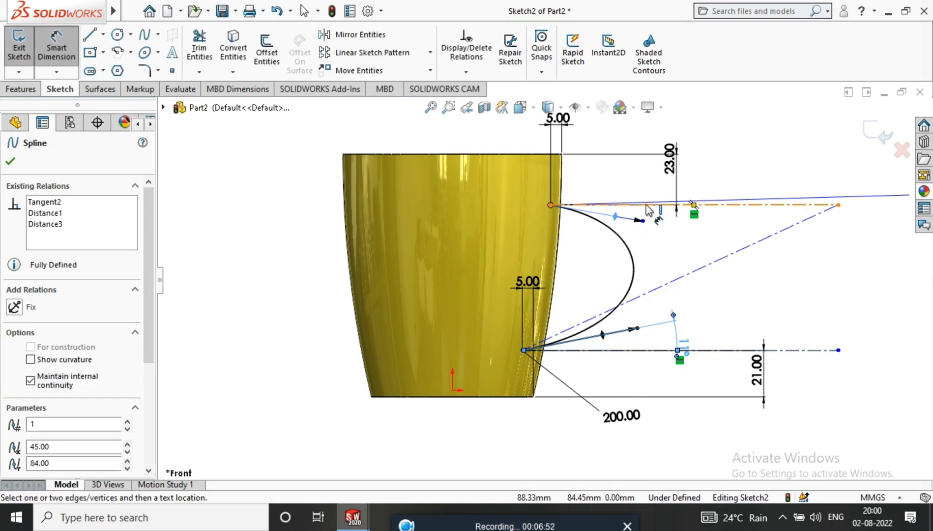
pyautogui.click(645, 205)
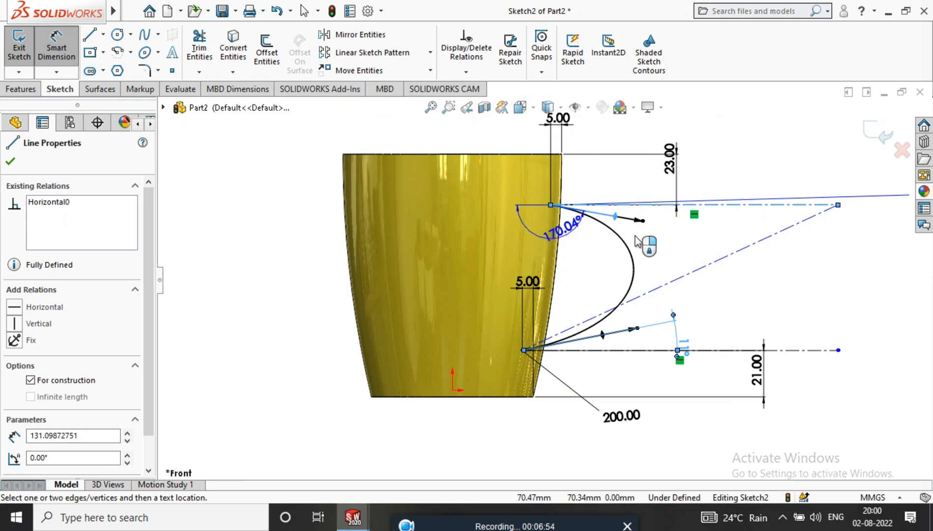
pyautogui.click(715, 228)
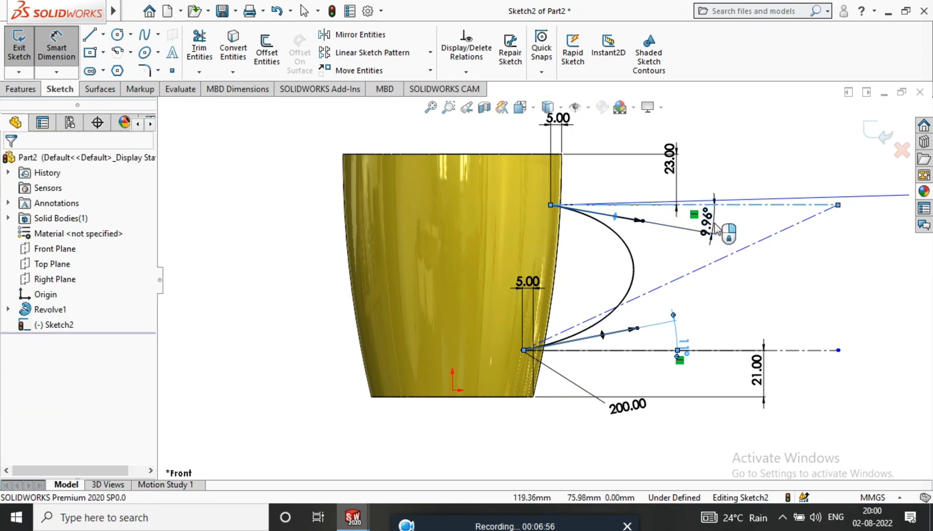
pyautogui.write('30')
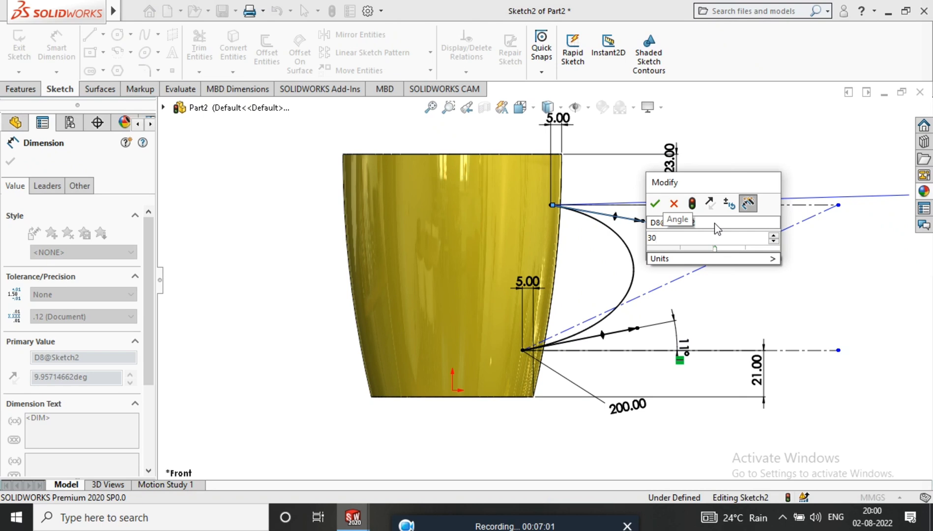
pyautogui.press('Escape')
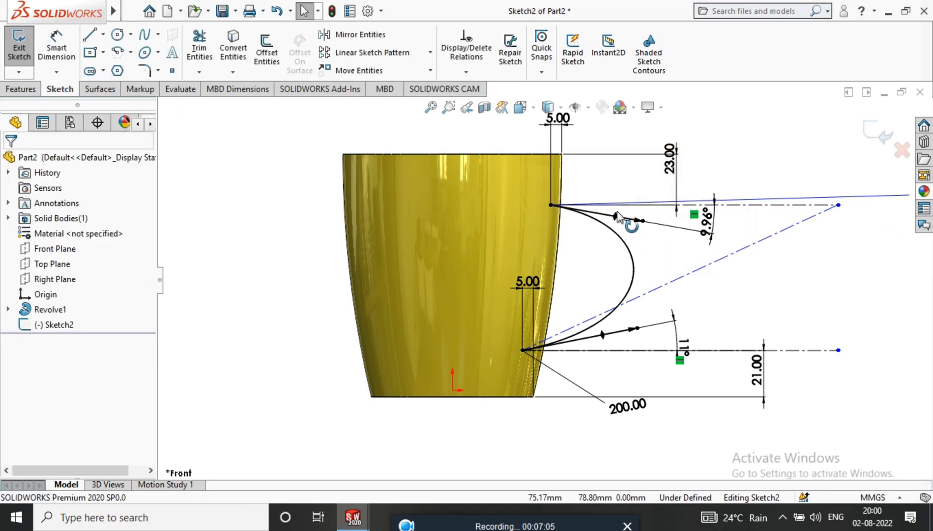
pyautogui.click(616, 218)
pyautogui.click(615, 216)
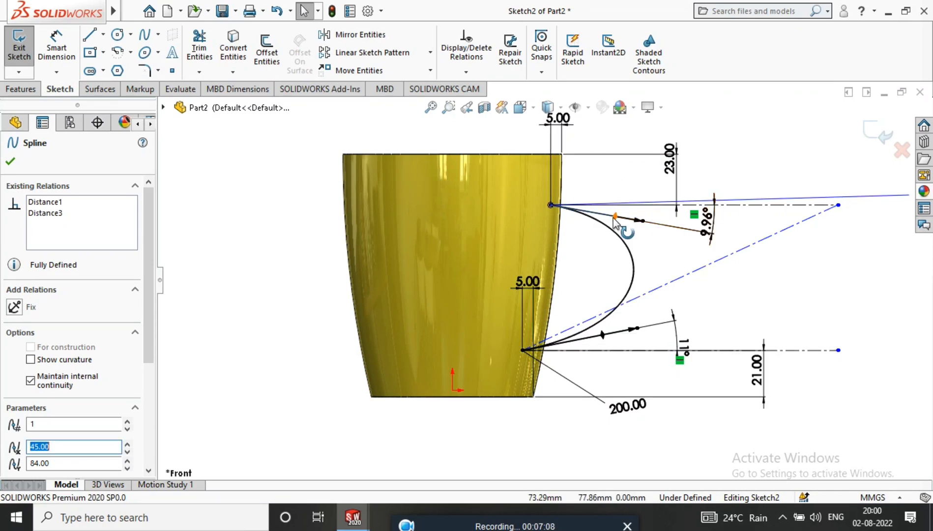
pyautogui.click(708, 222)
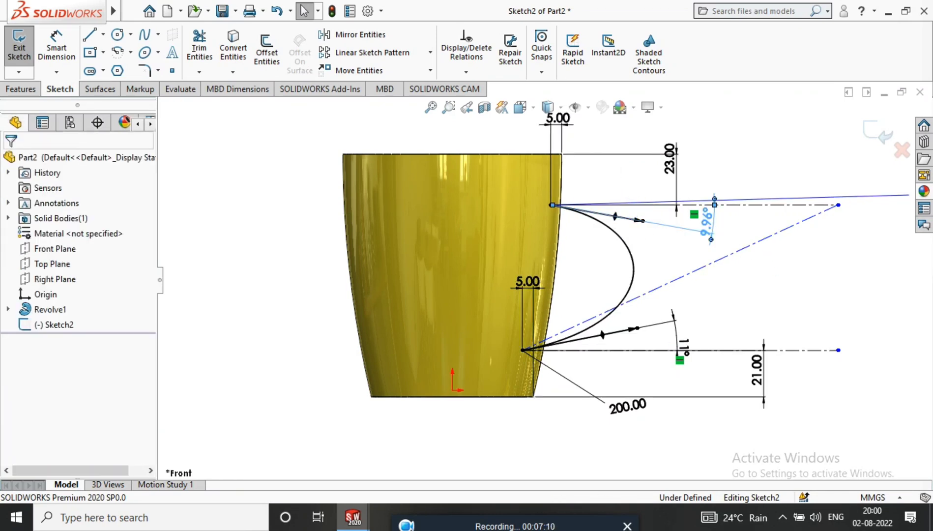
pyautogui.press('Delete')
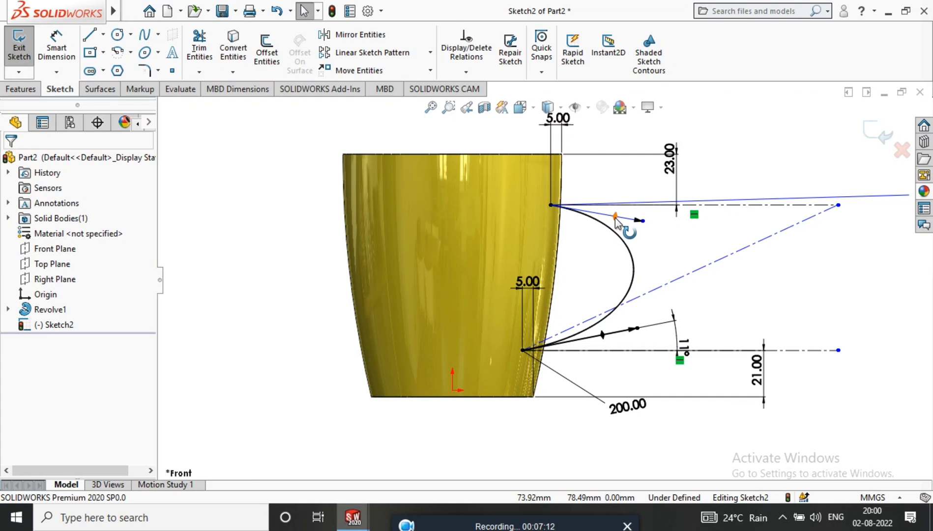
pyautogui.moveTo(615, 217); pyautogui.dragTo(610, 180)
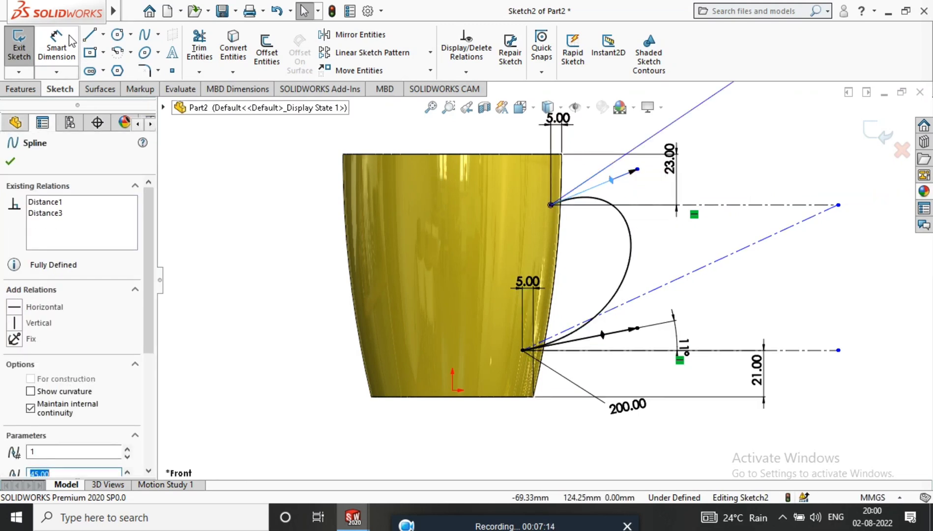
# Dimension the top tangent handle at 30° to the upper horizontal centerline.
pyautogui.click(72, 41)
pyautogui.click(613, 181)
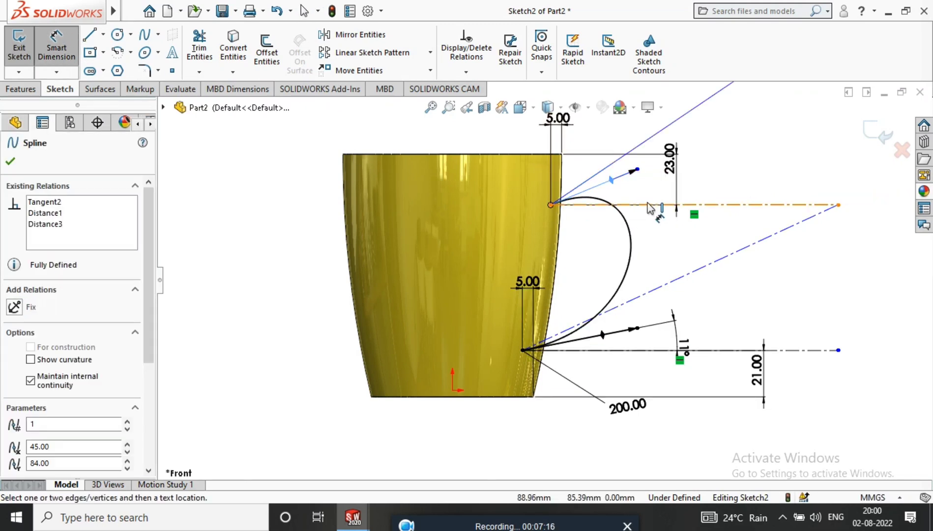
pyautogui.click(661, 205)
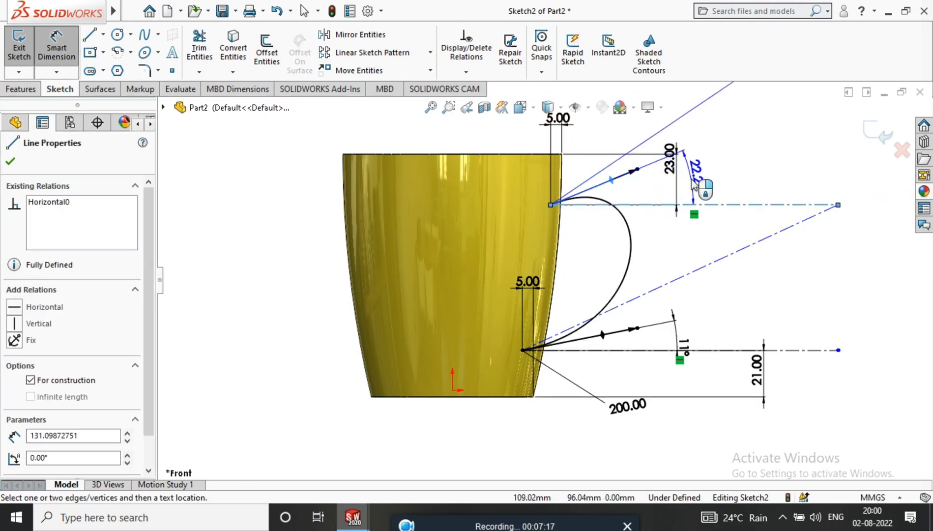
pyautogui.click(707, 237)
pyautogui.write('30')
pyautogui.press('Return')
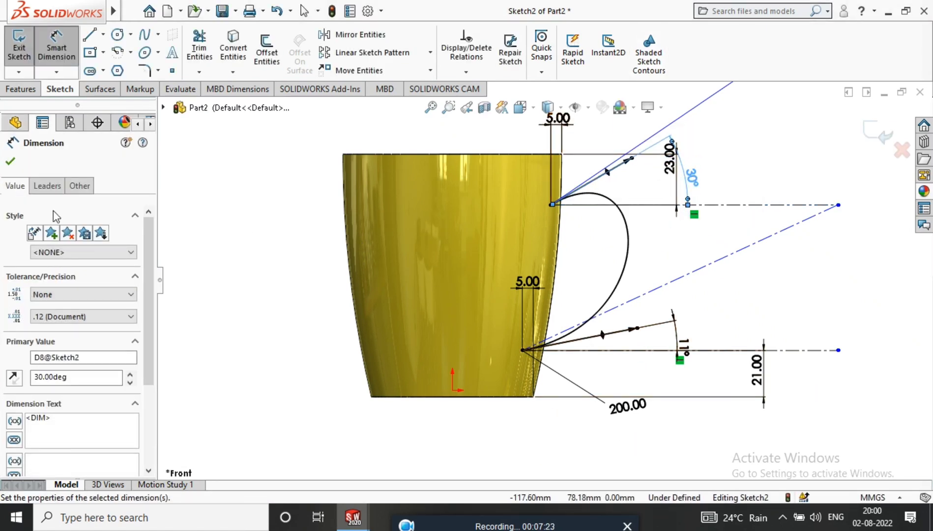
pyautogui.click(10, 160)
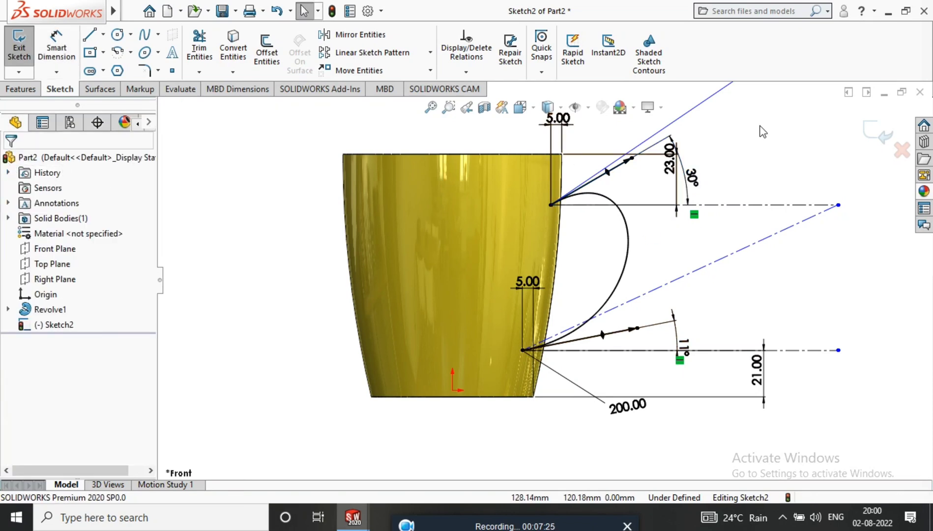
# Exit Sketch2 and create Plane1 from the Right Plane through the handle path's upper endpoint.
pyautogui.click(863, 131)
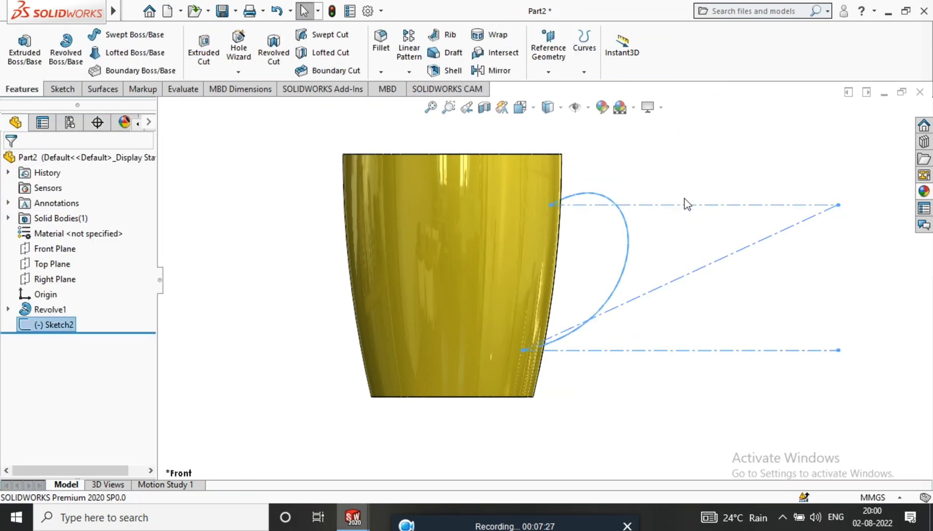
pyautogui.moveTo(684, 198); pyautogui.dragTo(622, 185, button='middle')
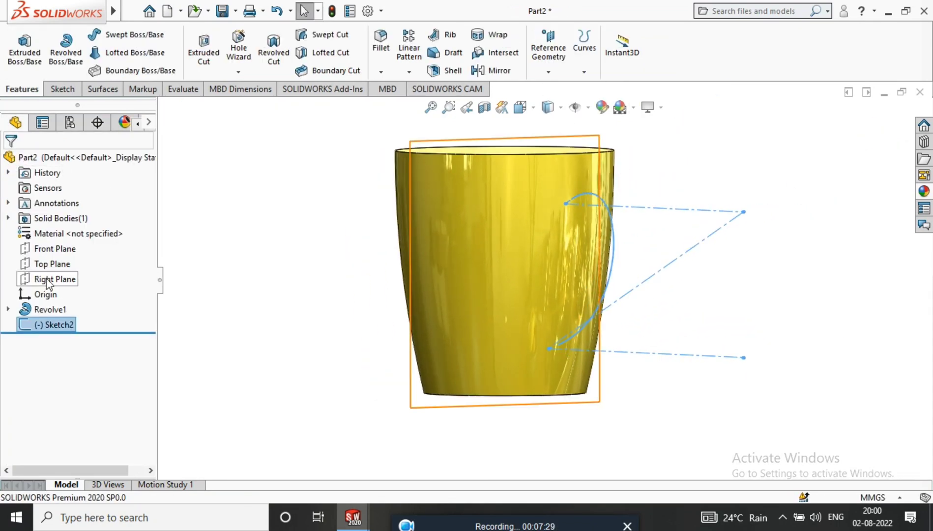
pyautogui.click(54, 279)
pyautogui.moveTo(645, 118); pyautogui.dragTo(658, 177, button='middle')
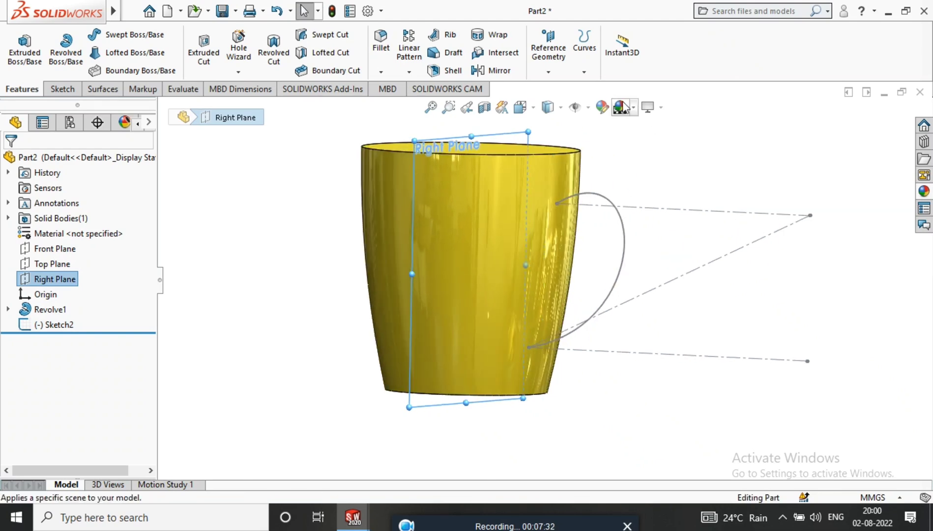
pyautogui.click(561, 58)
pyautogui.click(560, 89)
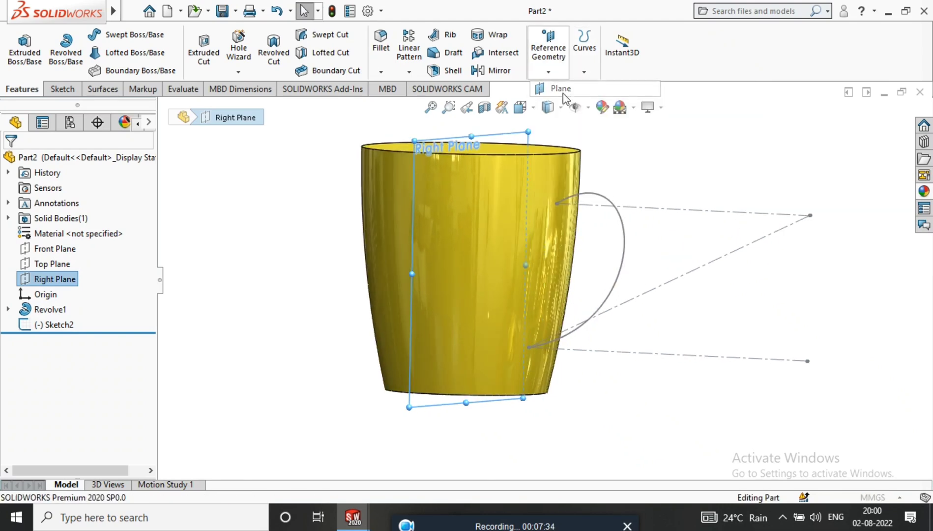
pyautogui.click(556, 203)
pyautogui.moveTo(505, 250); pyautogui.dragTo(604, 251, button='middle')
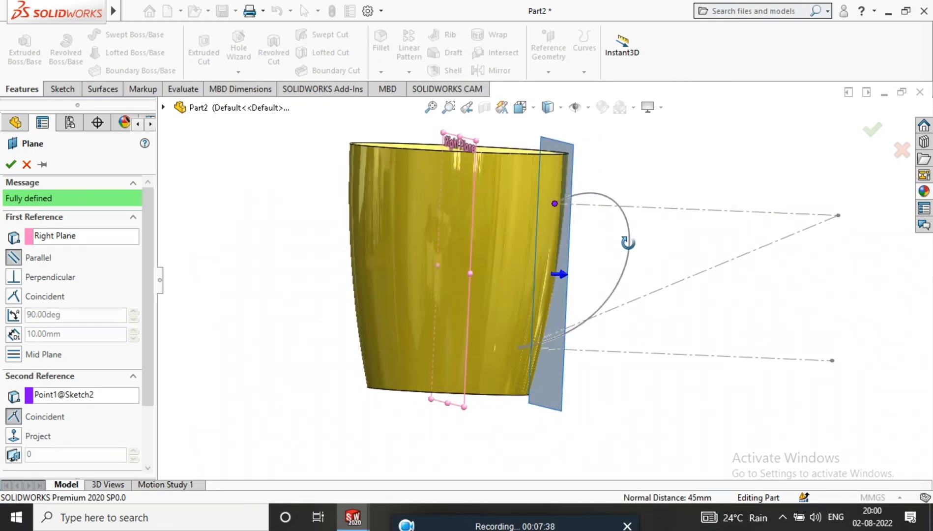
pyautogui.click(871, 134)
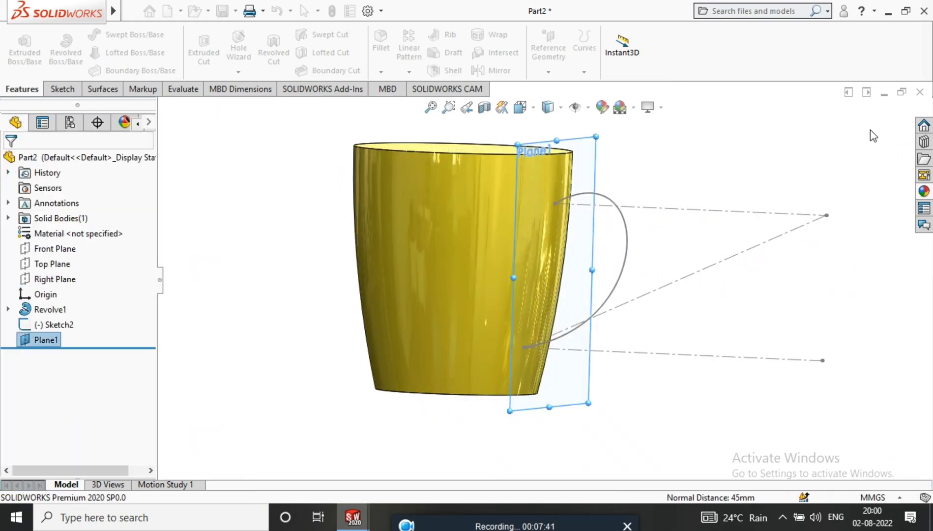
# View Plane1 normal-to and start a new sketch on it.
pyautogui.rightClick(594, 149)
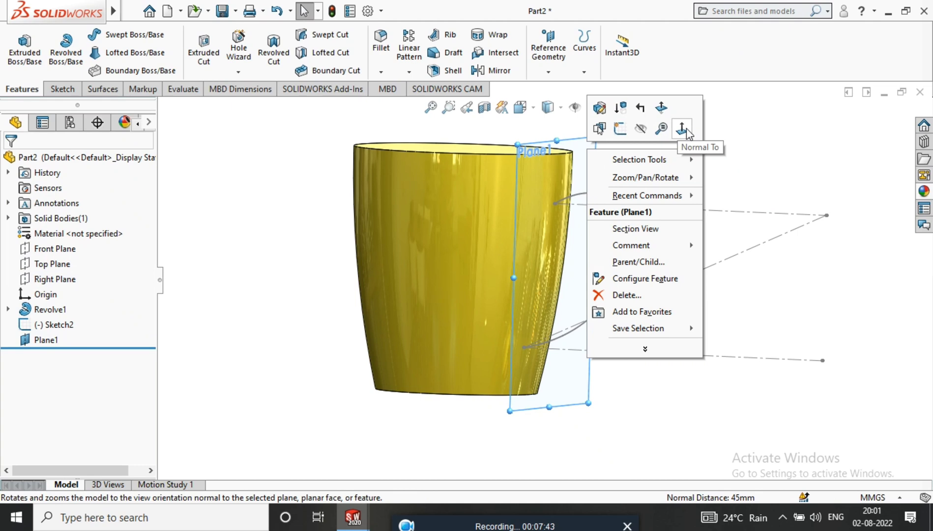
pyautogui.click(682, 128)
pyautogui.rightClick(683, 128)
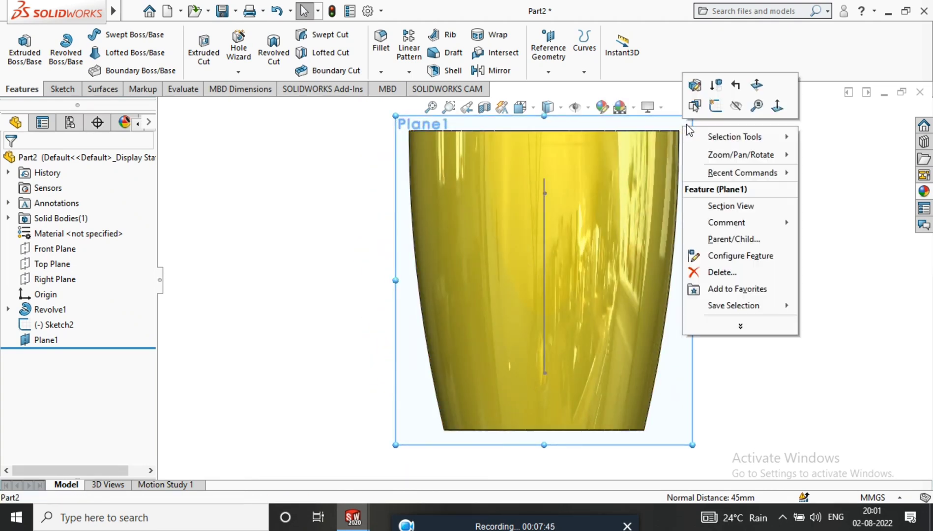
pyautogui.click(713, 113)
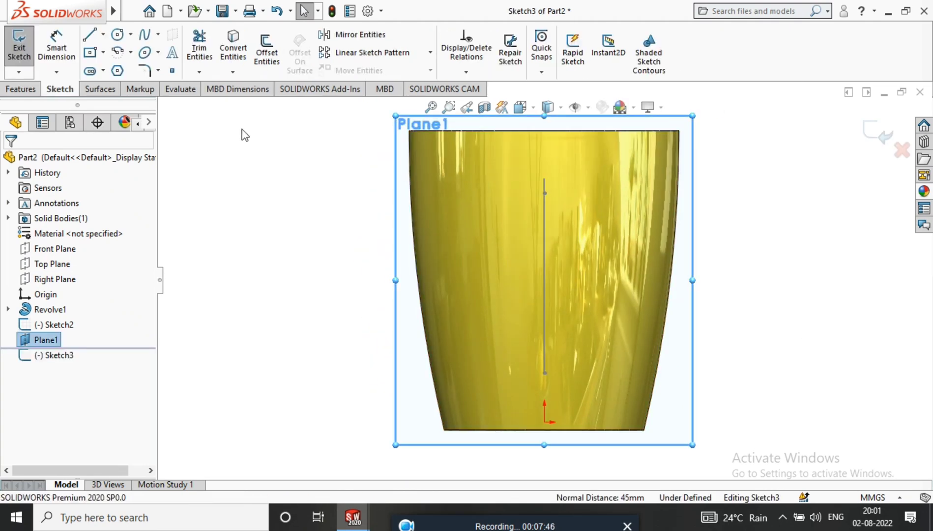
# Draw a center rectangle centred on the handle path's upper endpoint.
pyautogui.click(96, 54)
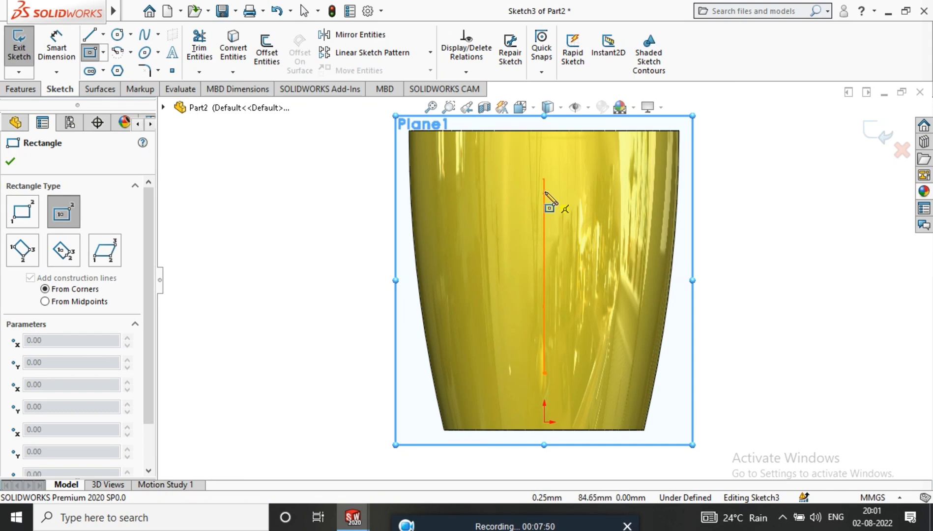
pyautogui.scroll(-3, 549, 199)
pyautogui.scroll(-2, 582, 202)
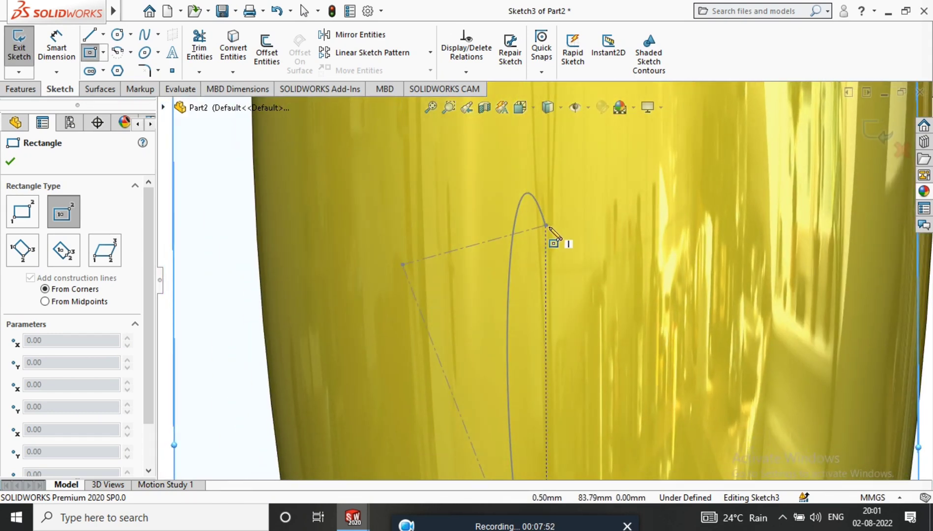
pyautogui.click(545, 225)
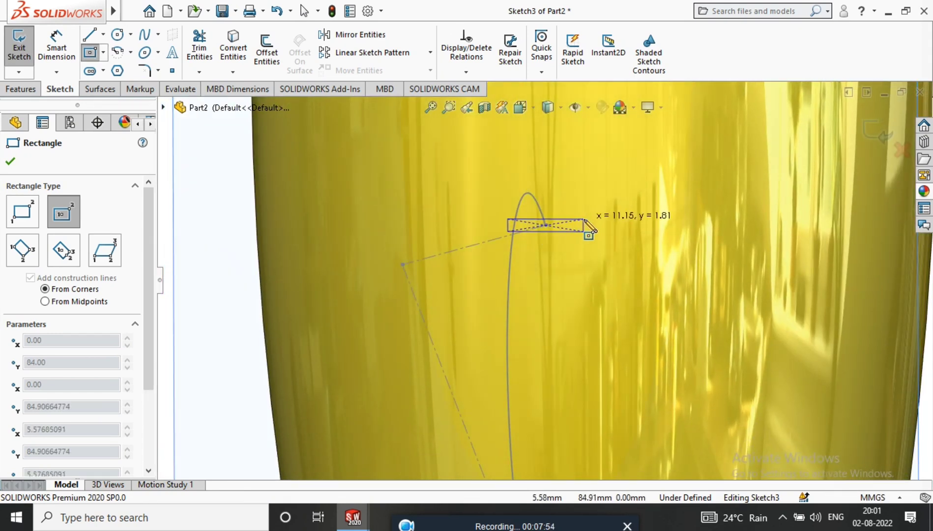
pyautogui.click(610, 183)
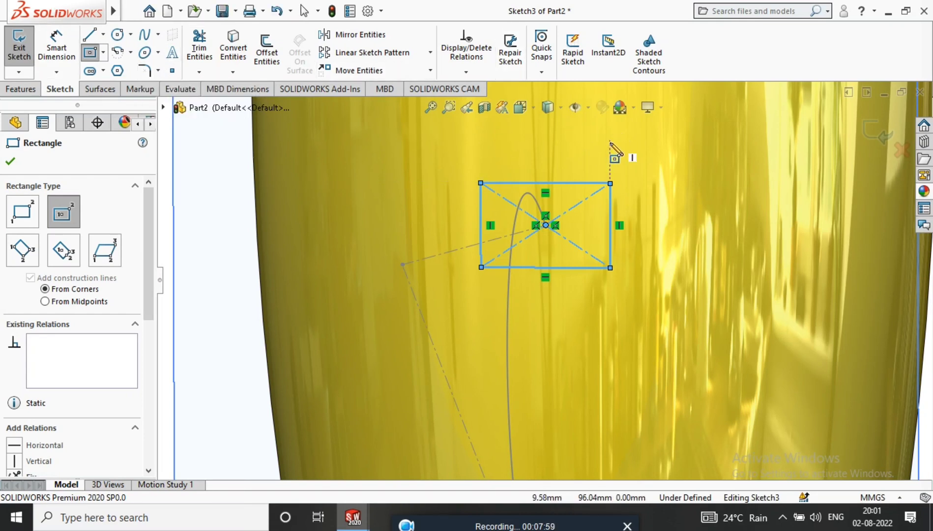
pyautogui.click(149, 69)
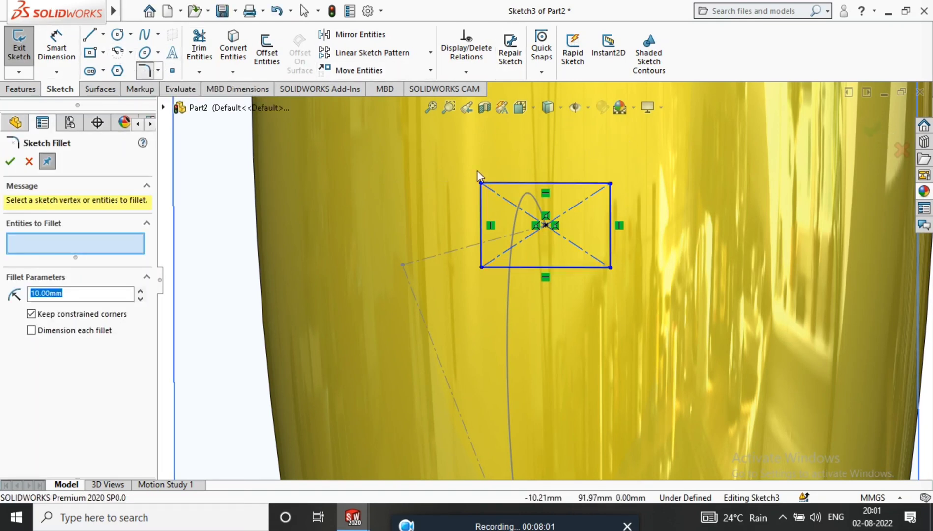
# Apply 4 mm sketch fillets to all four corners of the Sketch3 rectangle.
pyautogui.moveTo(676, 144); pyautogui.dragTo(438, 288)
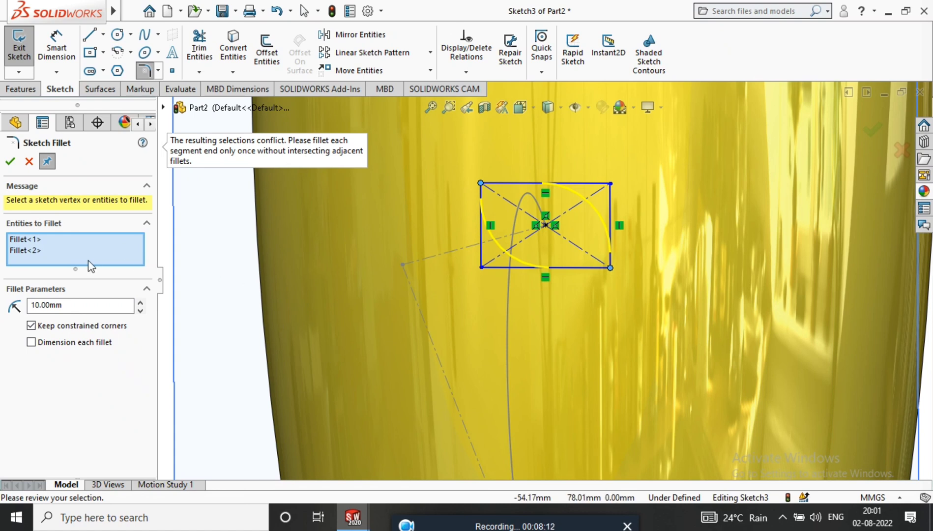
pyautogui.click(78, 304)
pyautogui.write('4')
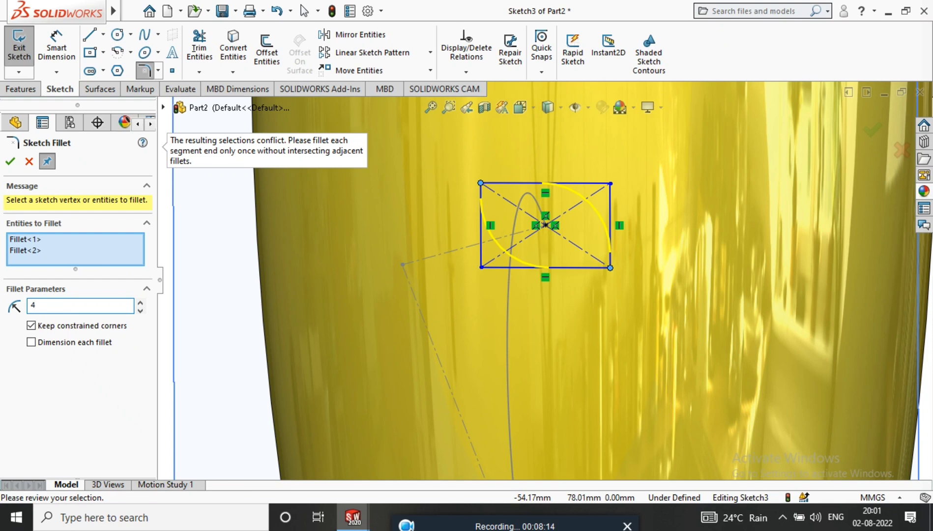
pyautogui.press('Return')
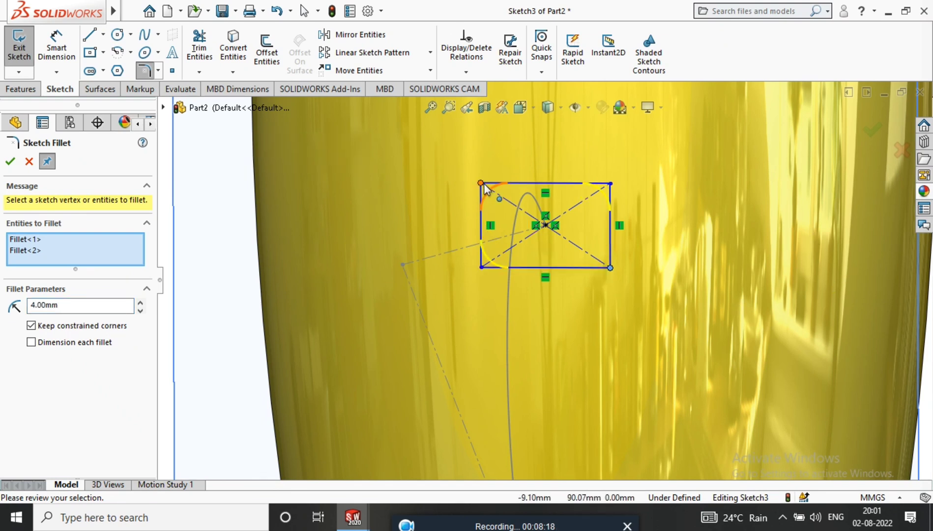
pyautogui.click(483, 183)
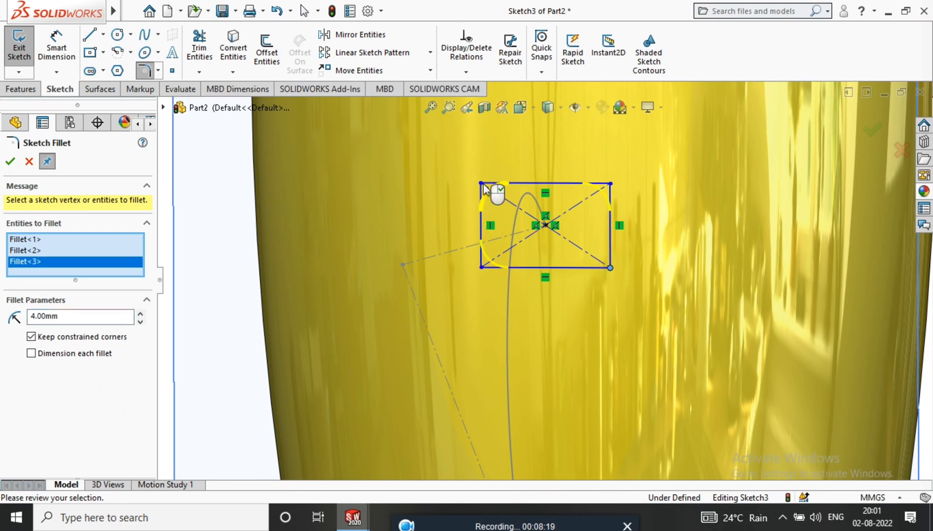
pyautogui.click(609, 266)
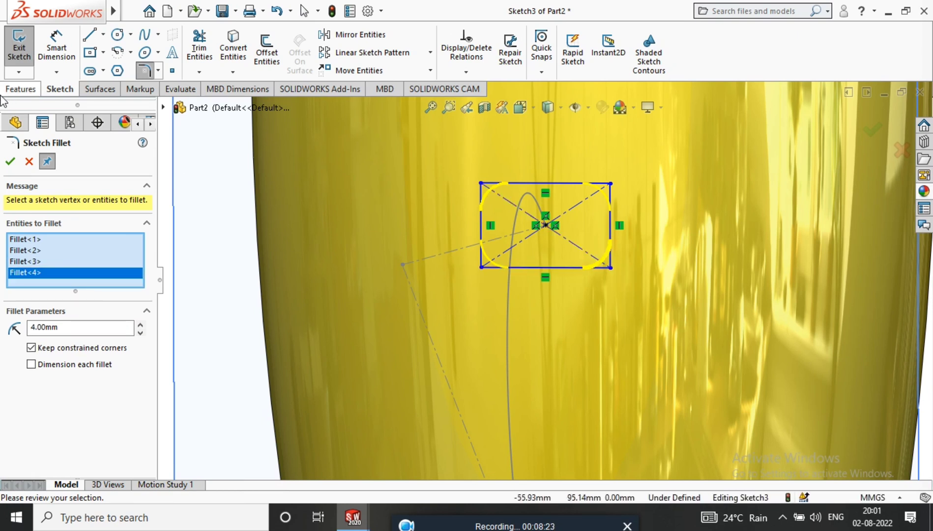
pyautogui.click(10, 162)
pyautogui.scroll(-4, 604, 280)
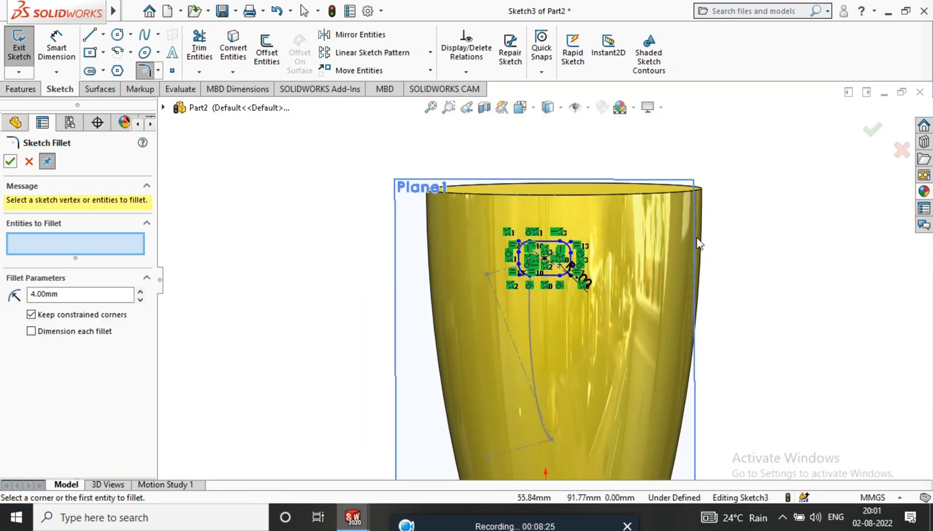
# Dimension the rounded profile's width to 18 mm.
pyautogui.scroll(-3, 550, 258)
pyautogui.click(56, 47)
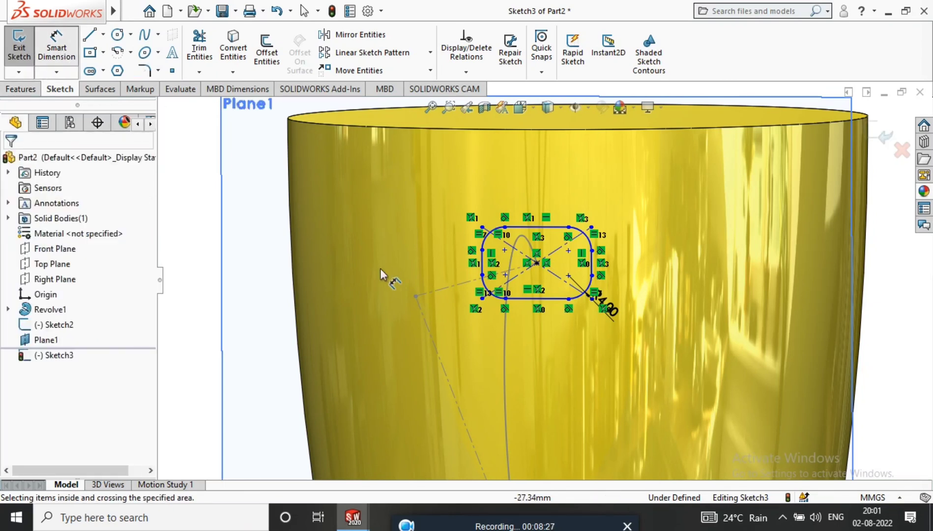
pyautogui.click(483, 262)
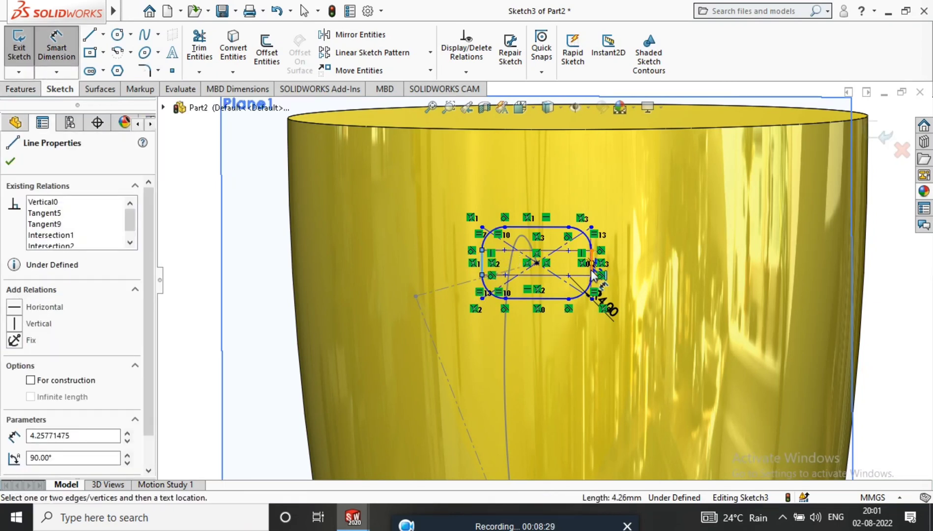
pyautogui.click(591, 265)
pyautogui.click(541, 383)
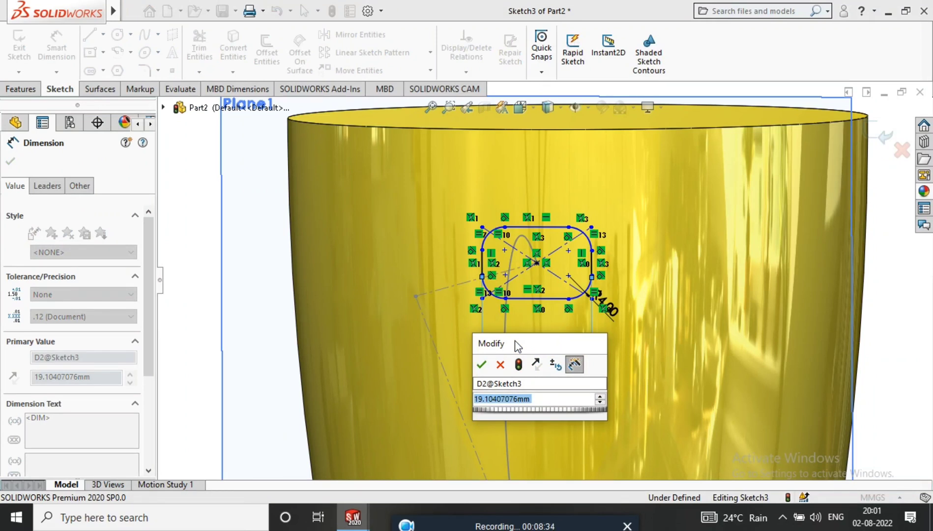
pyautogui.write('18')
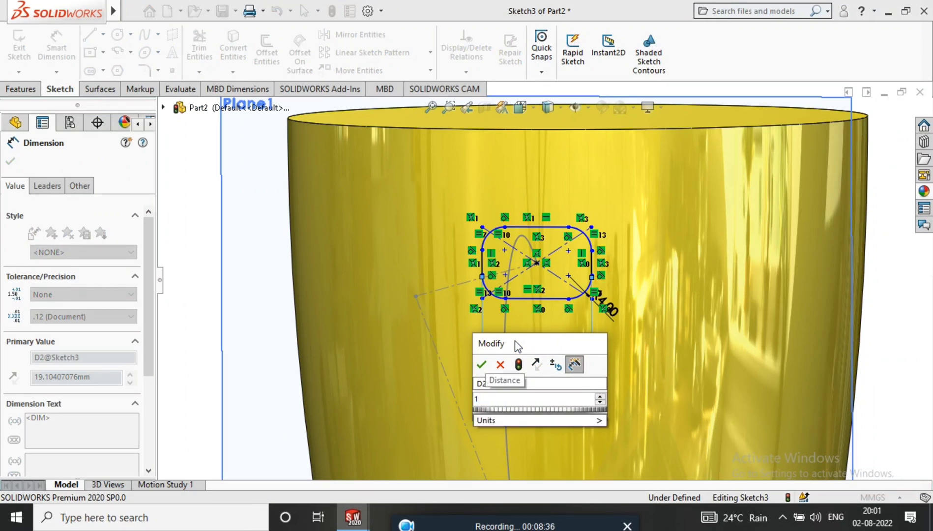
pyautogui.press('Return')
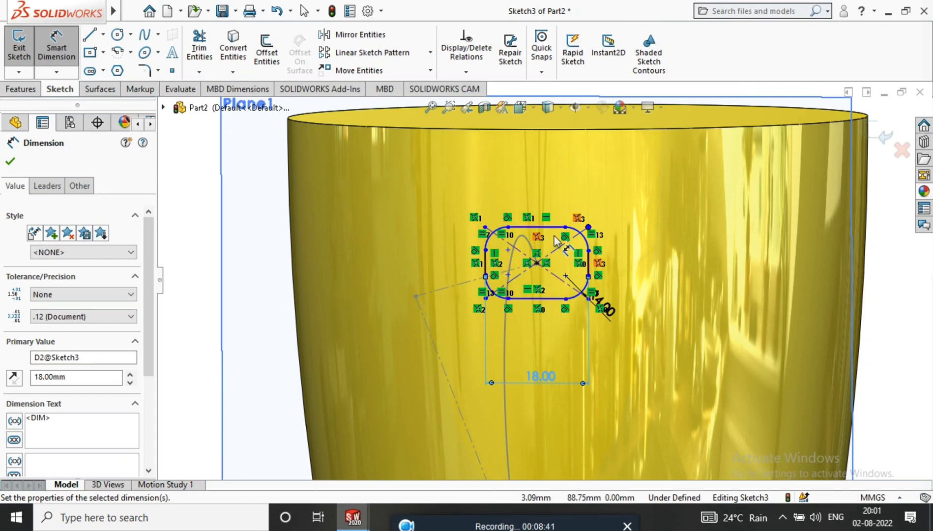
# Dimension the profile's height to 10 mm and exit the sketch.
pyautogui.click(554, 229)
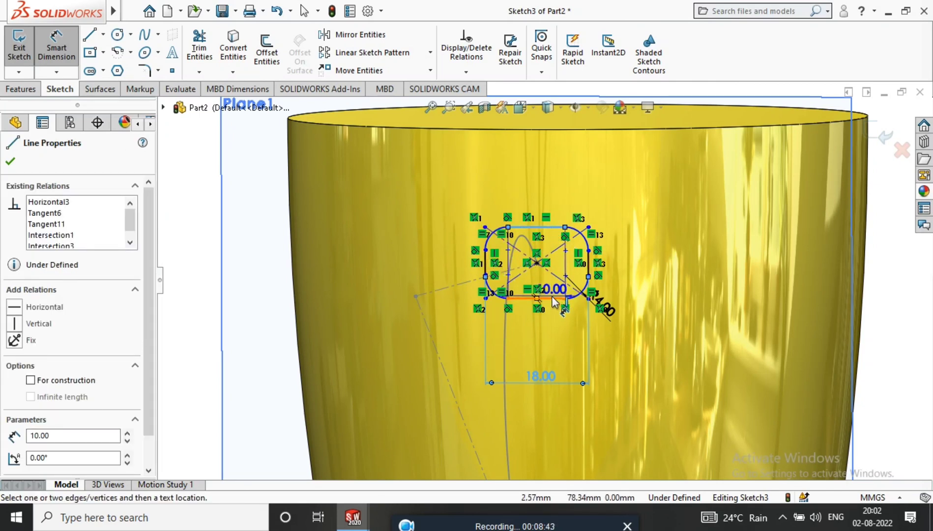
pyautogui.click(699, 280)
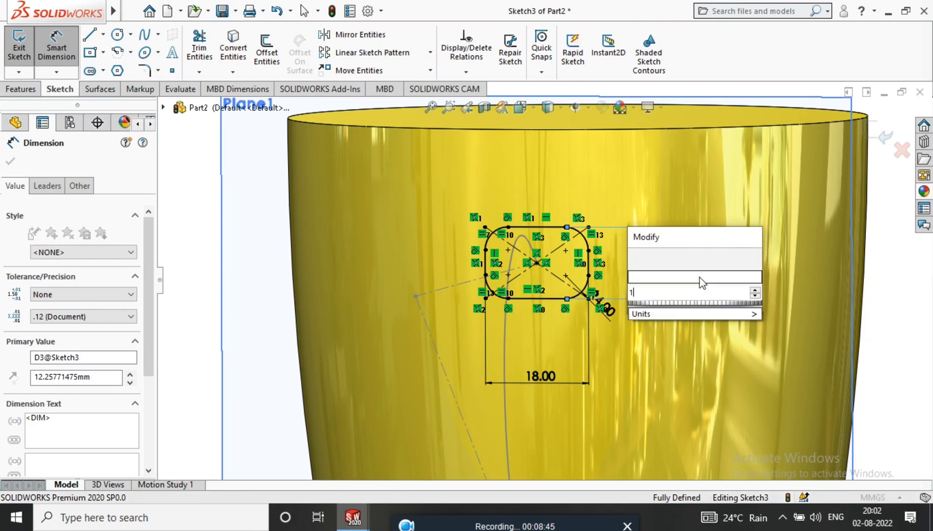
pyautogui.write('10')
pyautogui.press('Return')
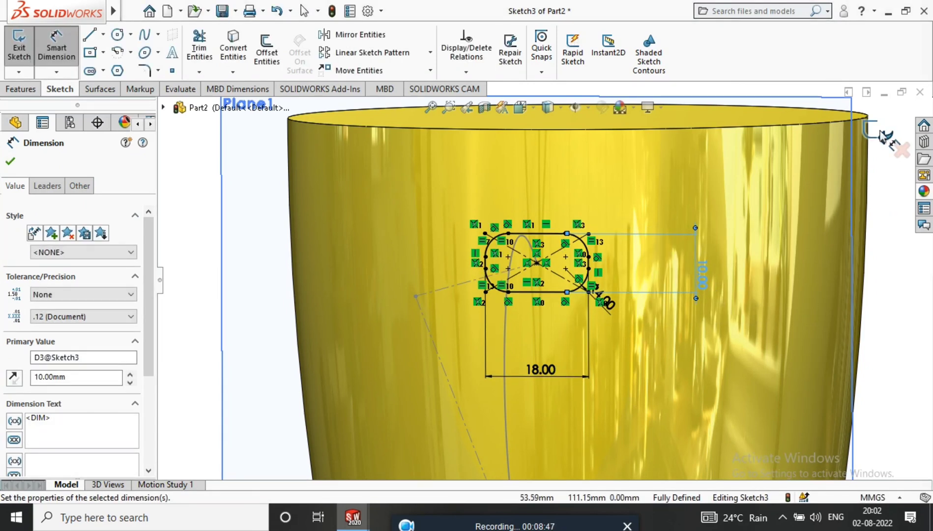
pyautogui.click(883, 136)
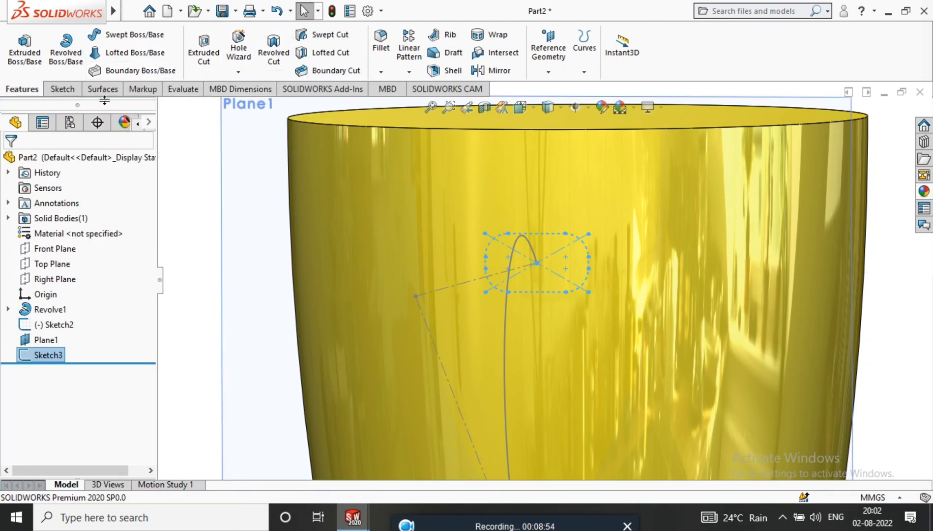
pyautogui.click(142, 34)
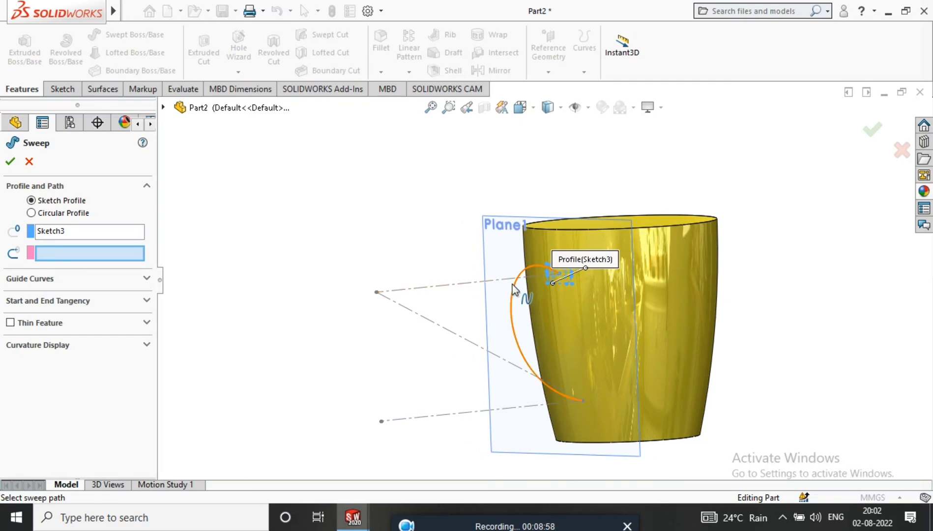
# Sweep the profile along the curved Sketch2 path to create the Sweep1 handle, then hide Plane1.
pyautogui.click(511, 284)
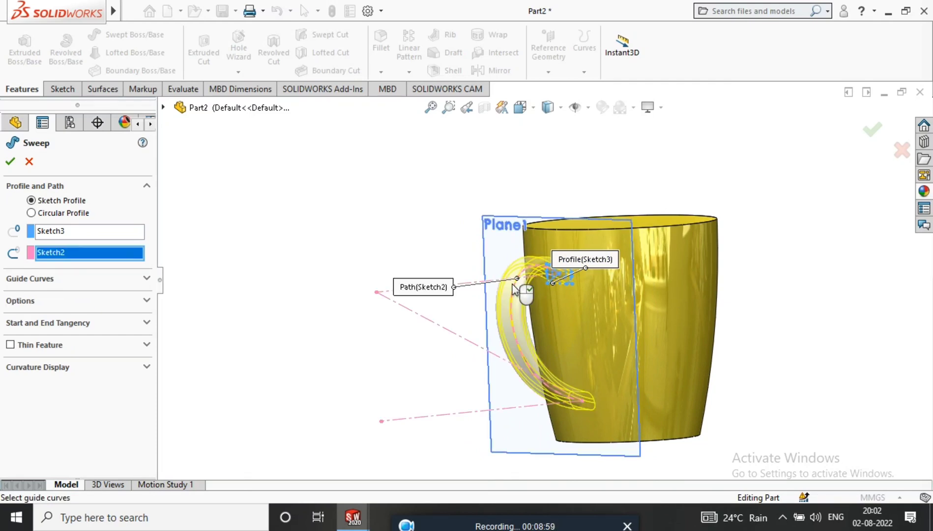
pyautogui.click(9, 163)
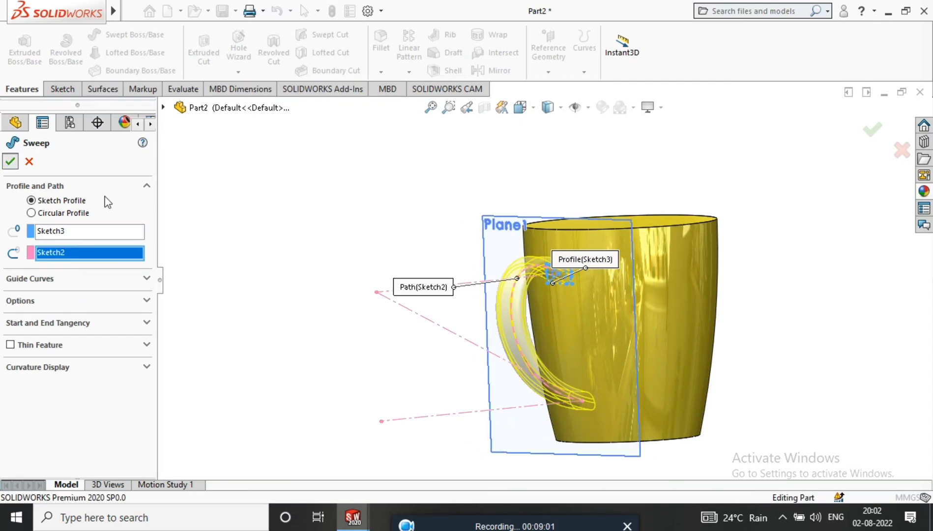
pyautogui.rightClick(496, 248)
pyautogui.click(545, 220)
# Shell the mug body to 4 mm walls with the top face removed, and inspect the hollow interior.
pyautogui.moveTo(636, 248)
pyautogui.mouseDown(button='middle')
pyautogui.moveTo(638, 308)
pyautogui.moveTo(522, 126)
pyautogui.mouseUp(button='middle')
pyautogui.click(440, 71)
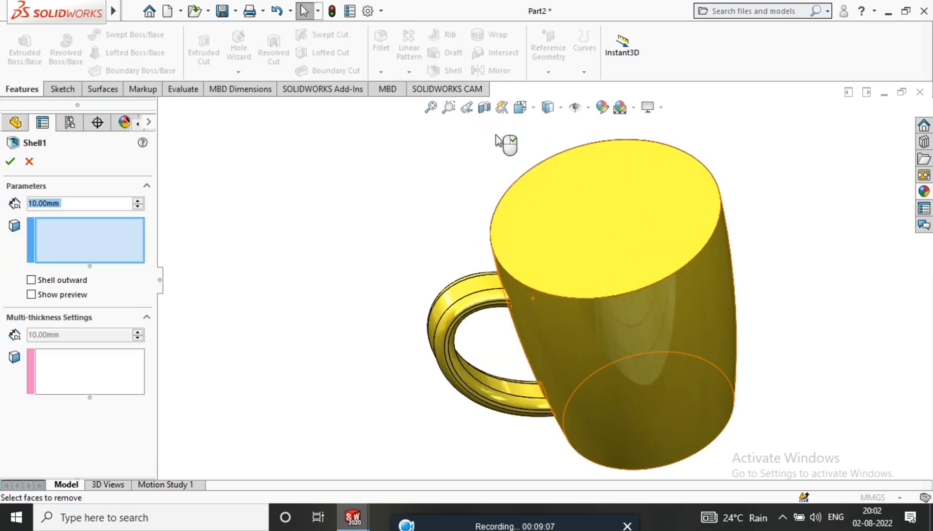
pyautogui.click(568, 205)
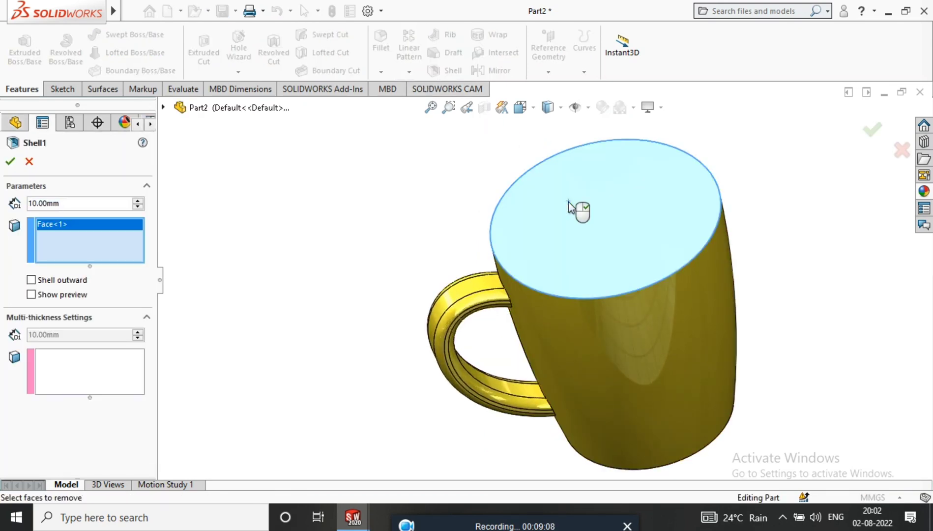
pyautogui.click(63, 205)
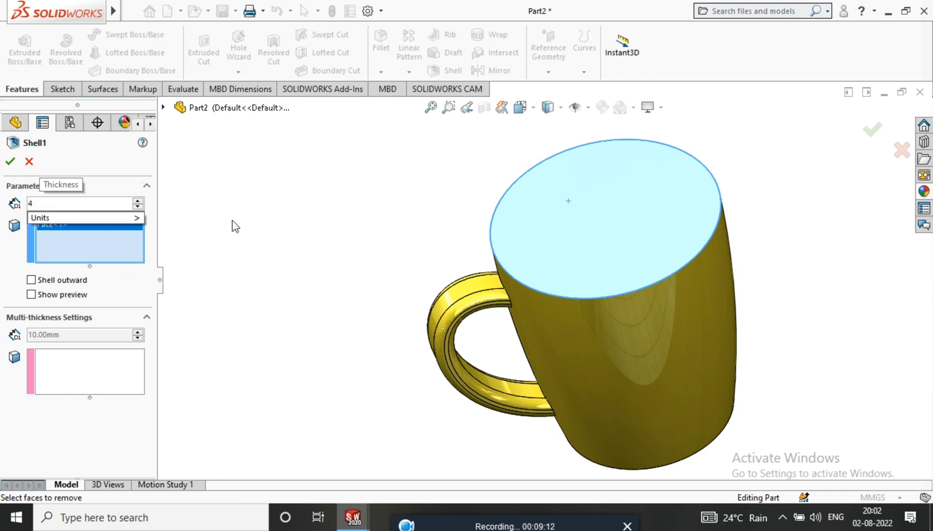
pyautogui.press('Return')
pyautogui.click(10, 162)
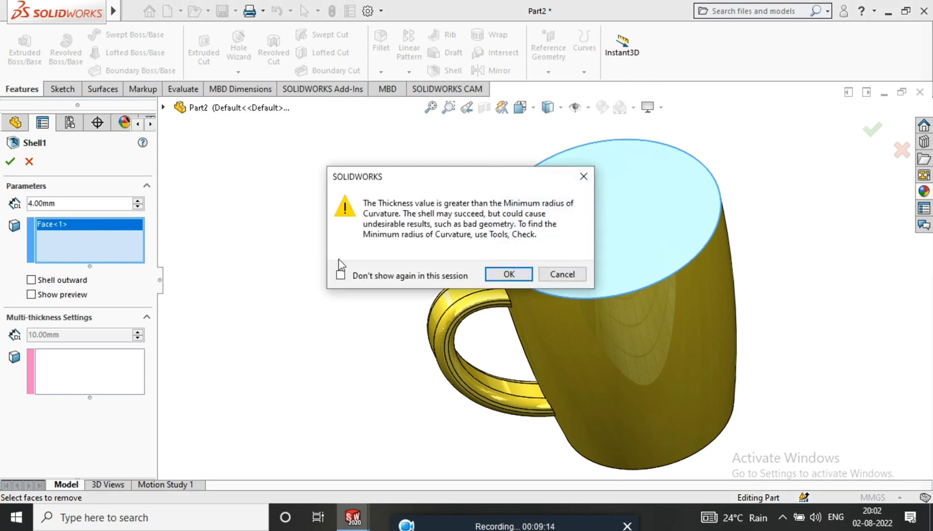
pyautogui.click(524, 273)
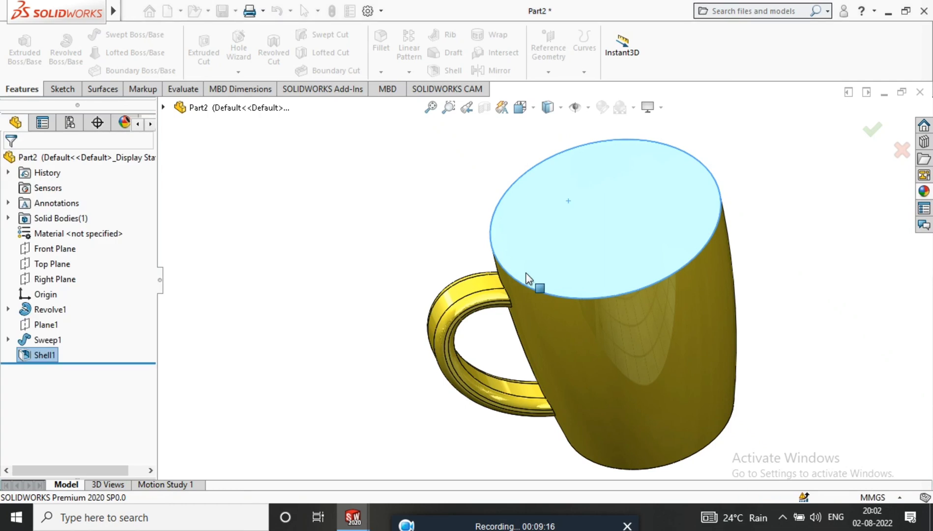
pyautogui.moveTo(602, 260)
pyautogui.mouseDown(button='middle')
pyautogui.moveTo(619, 277)
pyautogui.moveTo(674, 280)
pyautogui.mouseUp(button='middle')
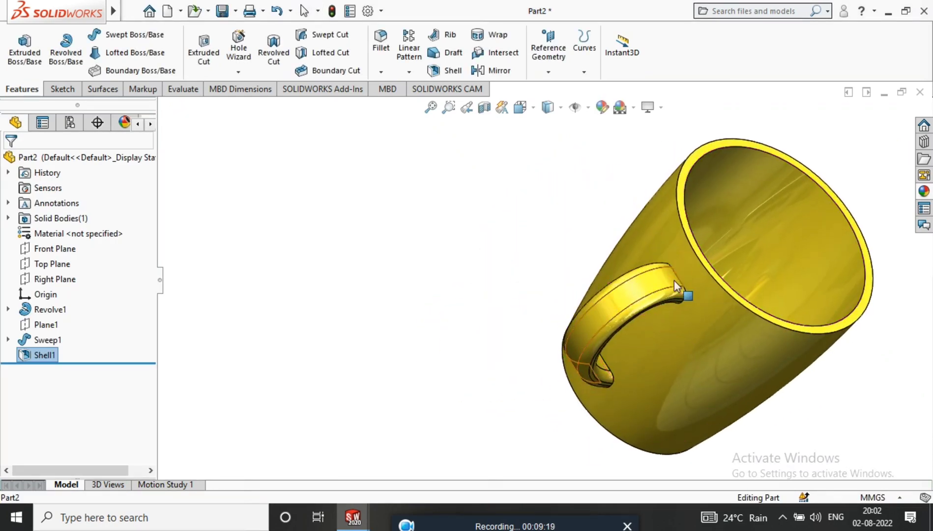
pyautogui.scroll(-5, 674, 284)
pyautogui.click(385, 46)
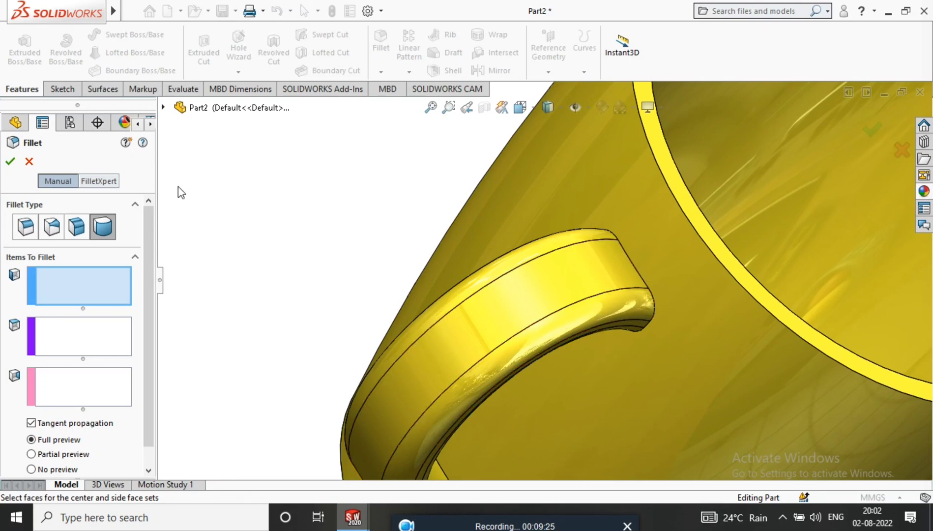
# Set up a constant-size 5 mm fillet, removing a wrongly picked face.
pyautogui.click(26, 227)
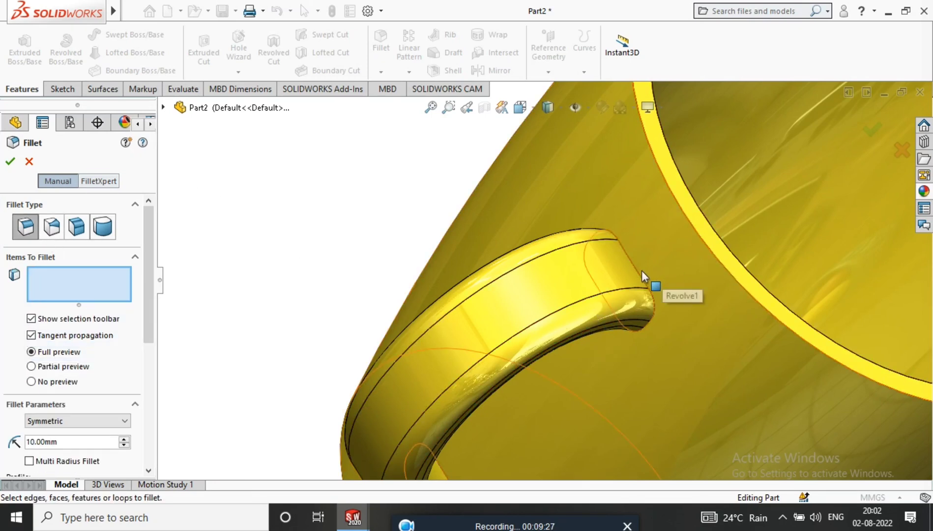
pyautogui.click(70, 442)
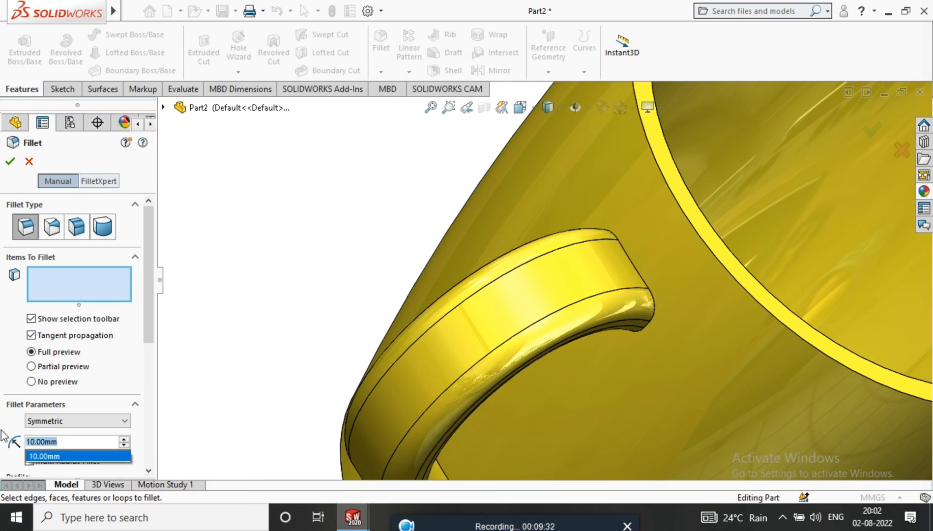
pyautogui.write('5')
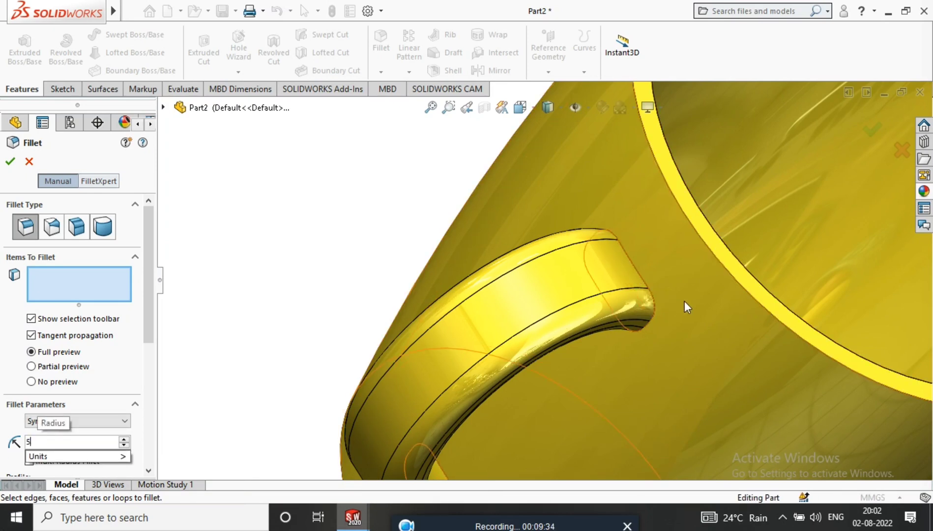
pyautogui.click(647, 281)
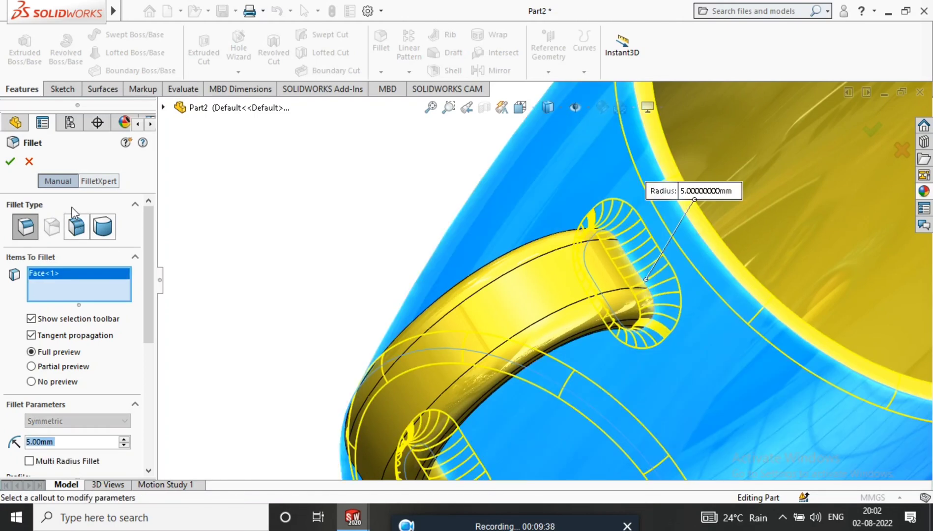
pyautogui.press('f')
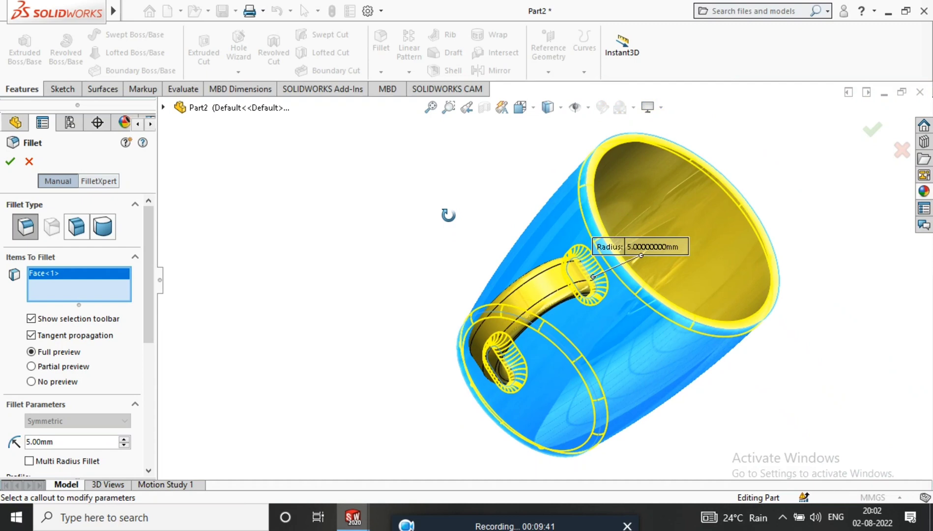
pyautogui.rightClick(112, 281)
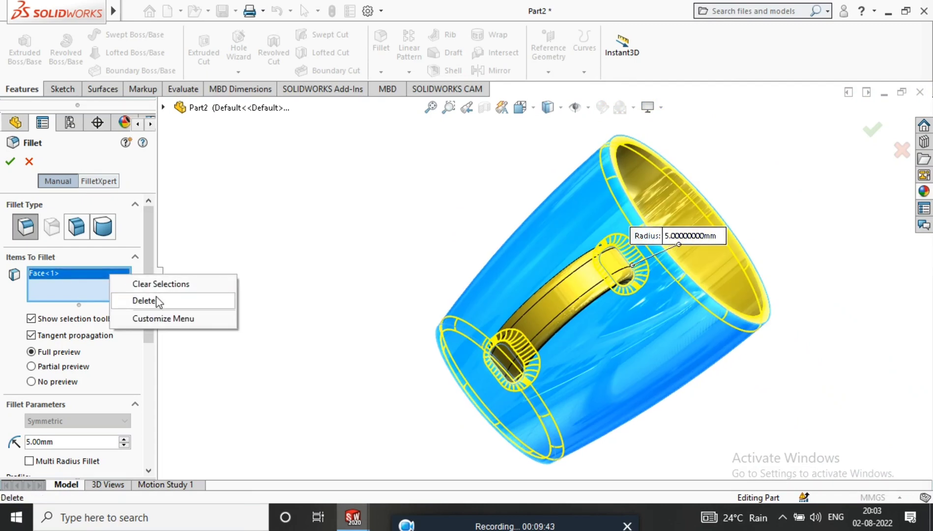
pyautogui.click(153, 297)
# Add both handle-to-body joint edges and apply the 5 mm fillet.
pyautogui.scroll(-5, 627, 253)
pyautogui.moveTo(626, 253); pyautogui.dragTo(571, 353, button='middle')
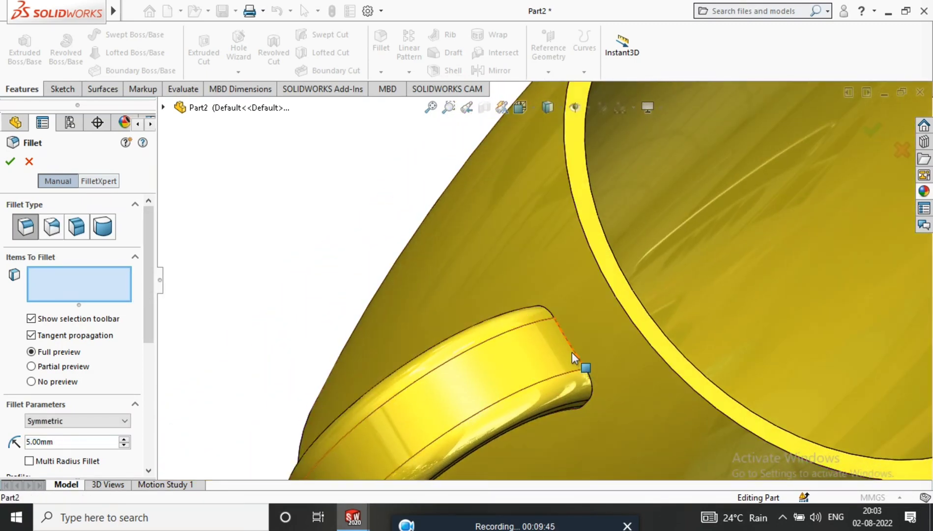
pyautogui.click(572, 349)
pyautogui.moveTo(574, 352)
pyautogui.mouseDown(button='middle')
pyautogui.moveTo(558, 410)
pyautogui.moveTo(453, 451)
pyautogui.mouseUp(button='middle')
pyautogui.scroll(-3, 442, 462)
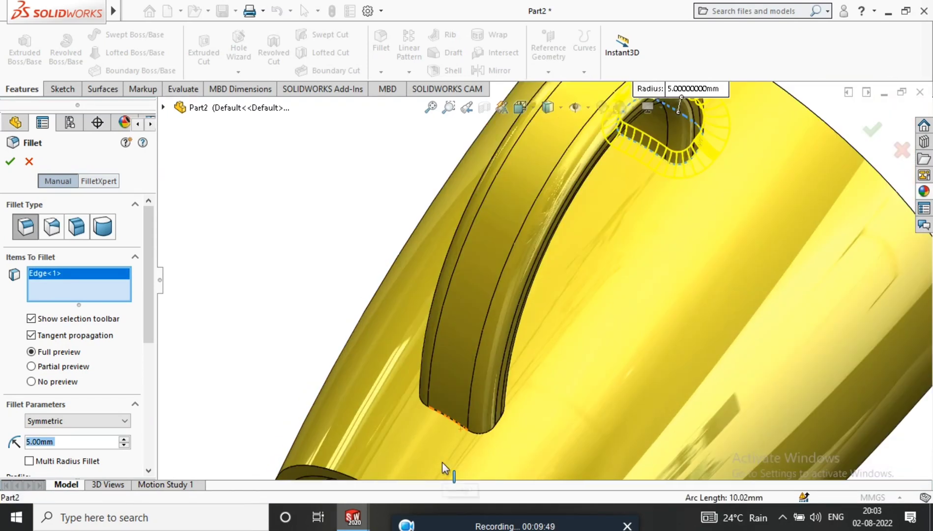
pyautogui.click(455, 420)
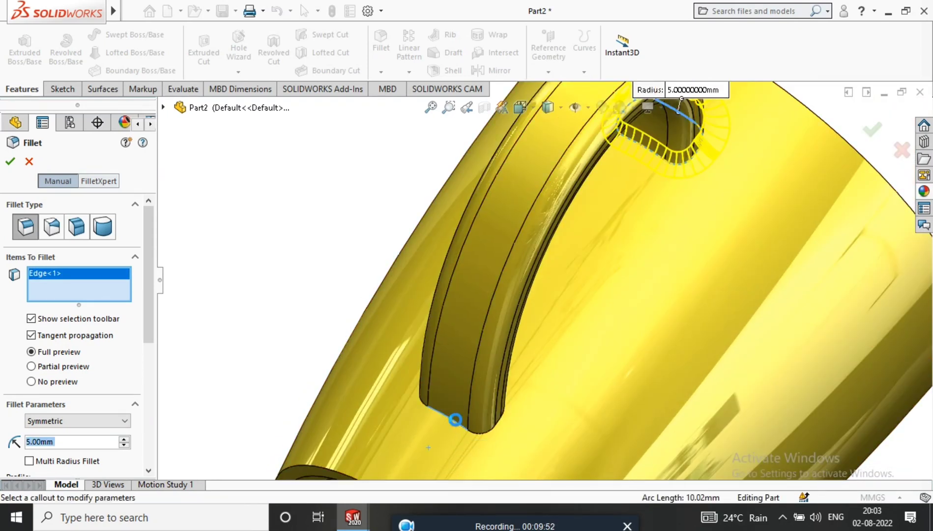
pyautogui.click(9, 160)
# Orbit to the mug's opening and begin a full-round fillet for the rim.
pyautogui.scroll(5, 691, 361)
pyautogui.moveTo(722, 249)
pyautogui.mouseDown(button='middle')
pyautogui.moveTo(547, 306)
pyautogui.moveTo(541, 328)
pyautogui.moveTo(651, 306)
pyautogui.moveTo(641, 328)
pyautogui.moveTo(562, 98)
pyautogui.mouseUp(button='middle')
pyautogui.click(390, 39)
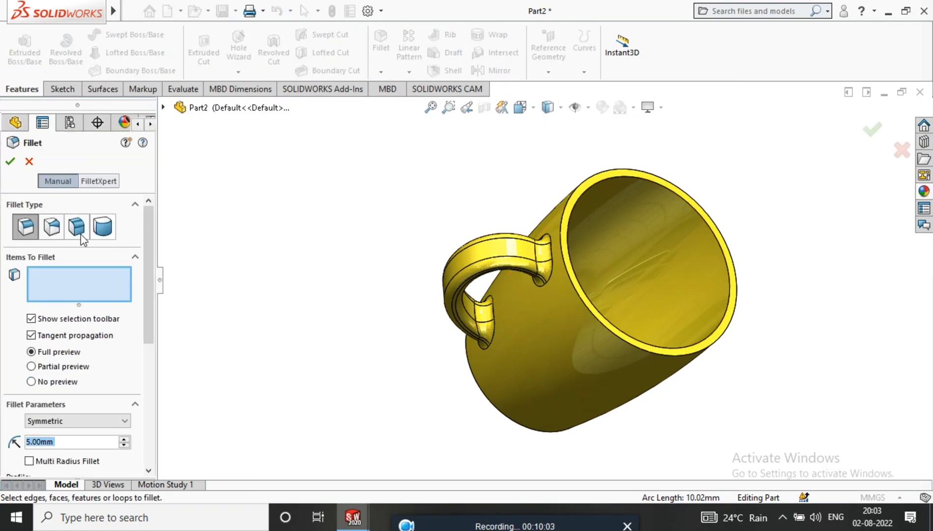
pyautogui.click(104, 230)
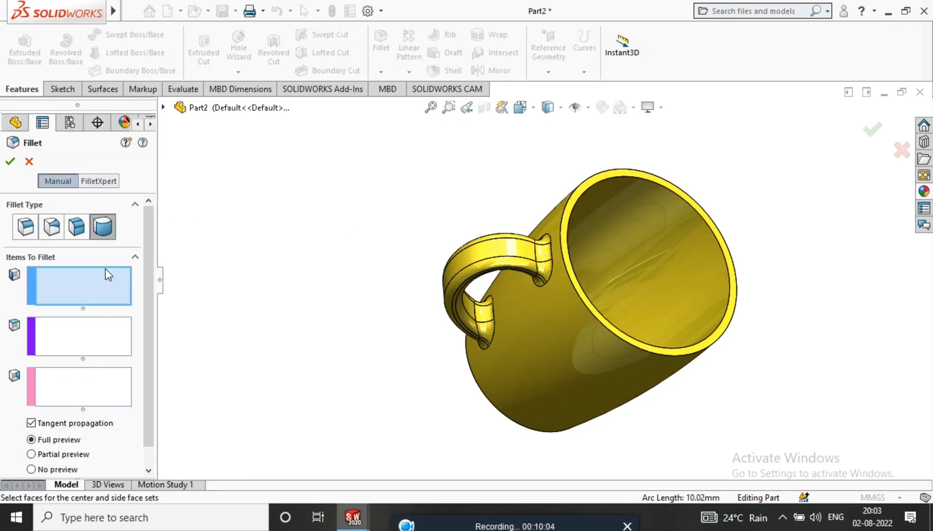
# Full-round fillet the rim using the inner wall, rim top face and outer wall as face sets.
pyautogui.click(703, 268)
pyautogui.click(72, 333)
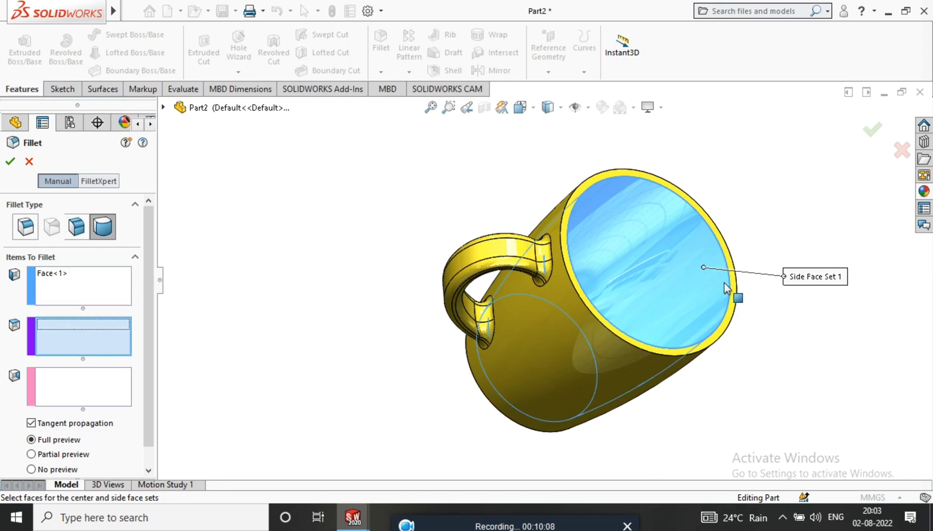
pyautogui.scroll(-5, 742, 289)
pyautogui.scroll(1, 742, 318)
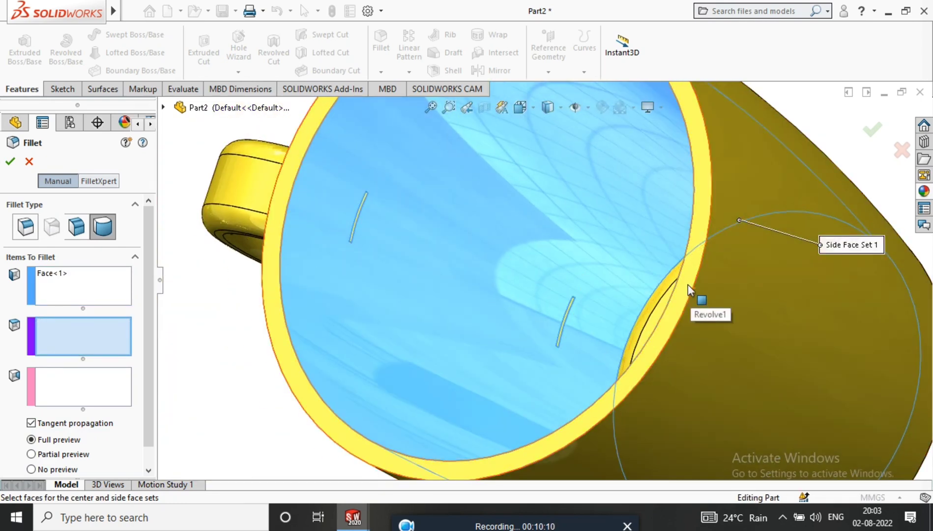
pyautogui.click(690, 304)
pyautogui.click(103, 402)
pyautogui.scroll(-4, 773, 377)
pyautogui.scroll(-2, 750, 358)
pyautogui.click(745, 349)
pyautogui.scroll(1, 744, 350)
pyautogui.scroll(3, 786, 350)
pyautogui.scroll(1, 737, 344)
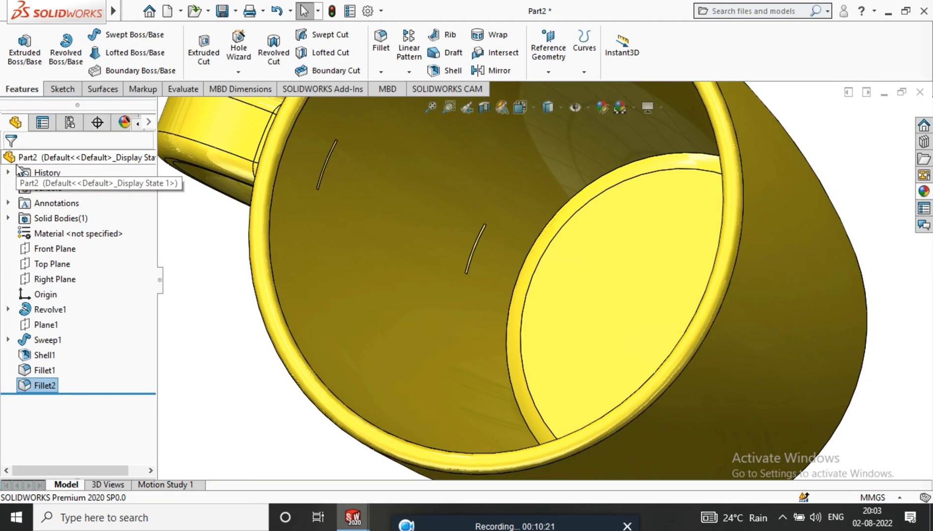
# Orbit around the finished mug, deselect the rim fillet, and bring up Motion Study 1.
pyautogui.scroll(3, 391, 195)
pyautogui.moveTo(579, 233)
pyautogui.mouseDown(button='middle')
pyautogui.moveTo(561, 297)
pyautogui.moveTo(673, 261)
pyautogui.mouseUp(button='middle')
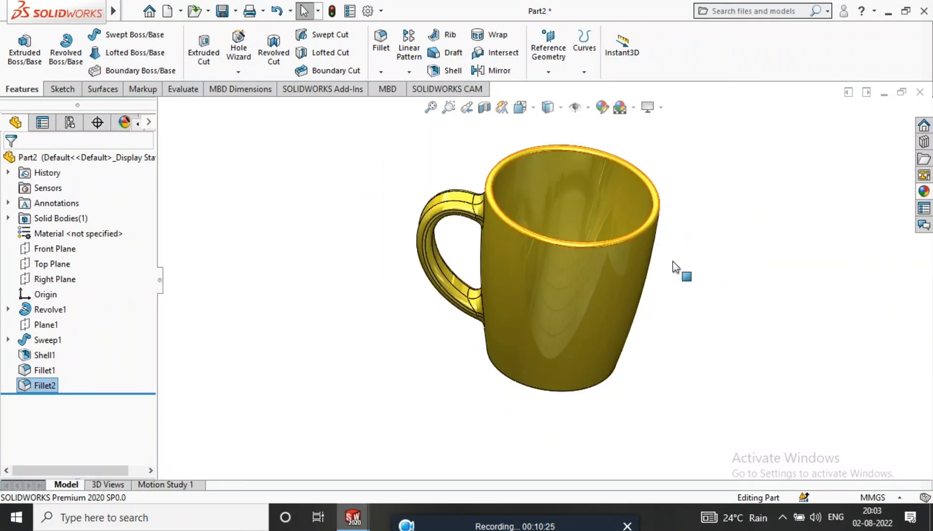
pyautogui.scroll(-2, 625, 215)
pyautogui.moveTo(645, 214)
pyautogui.mouseDown(button='middle')
pyautogui.moveTo(672, 146)
pyautogui.moveTo(775, 270)
pyautogui.mouseUp(button='middle')
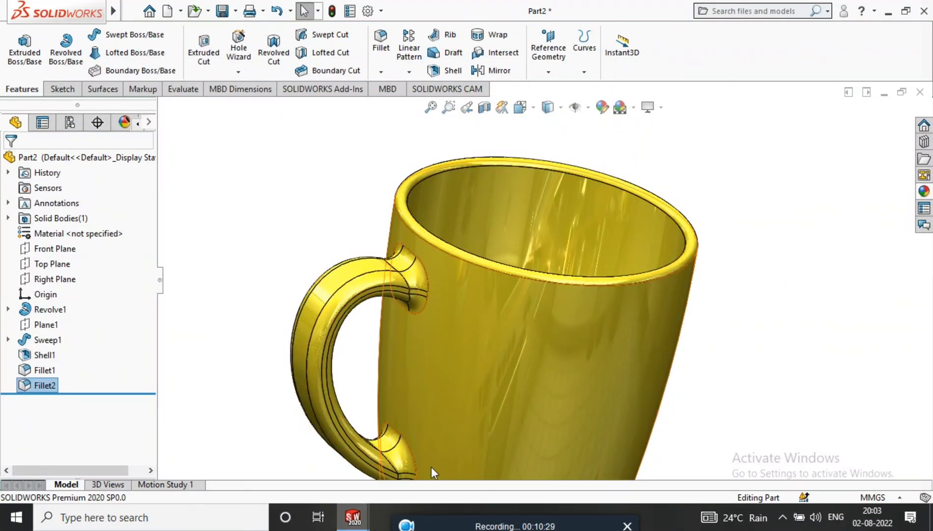
pyautogui.scroll(2, 557, 251)
pyautogui.scroll(1, 557, 288)
pyautogui.scroll(1, 625, 344)
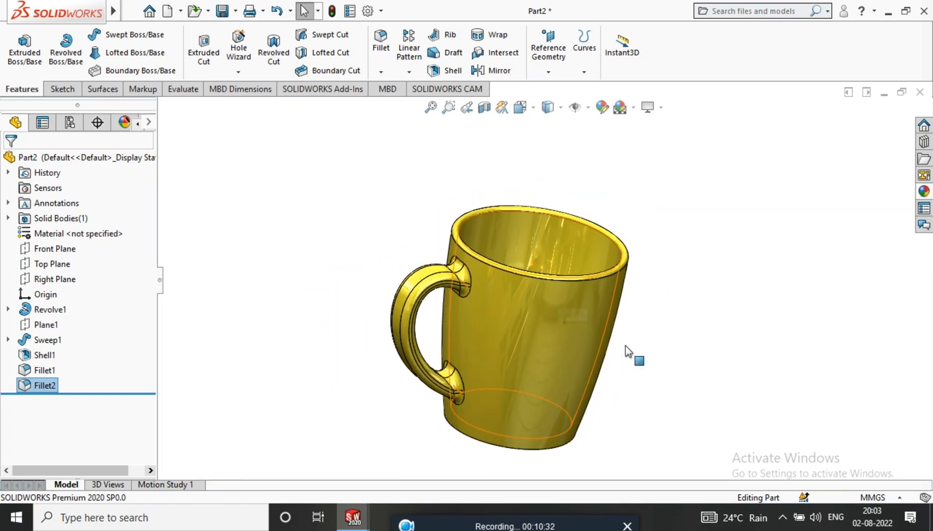
pyautogui.moveTo(625, 344); pyautogui.dragTo(609, 356, button='middle')
pyautogui.moveTo(721, 245); pyautogui.dragTo(707, 262, button='middle')
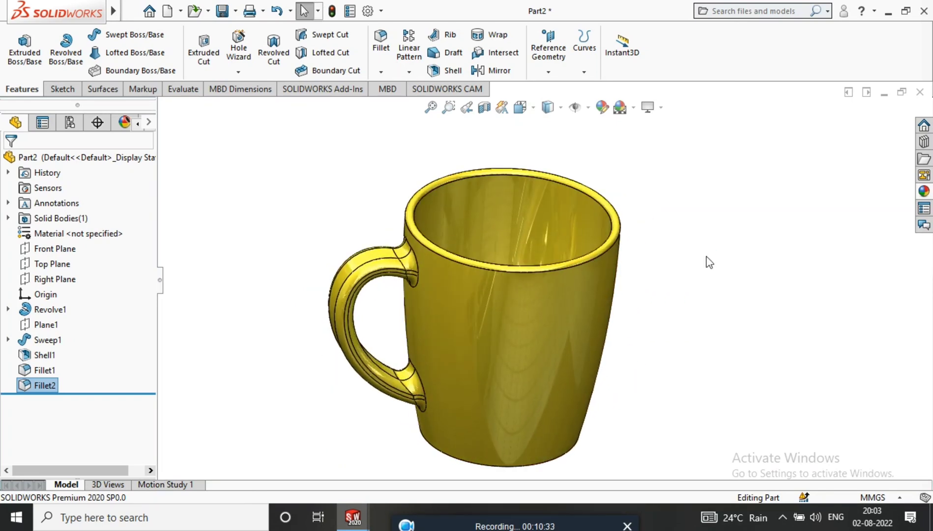
pyautogui.click(214, 346)
pyautogui.click(180, 485)
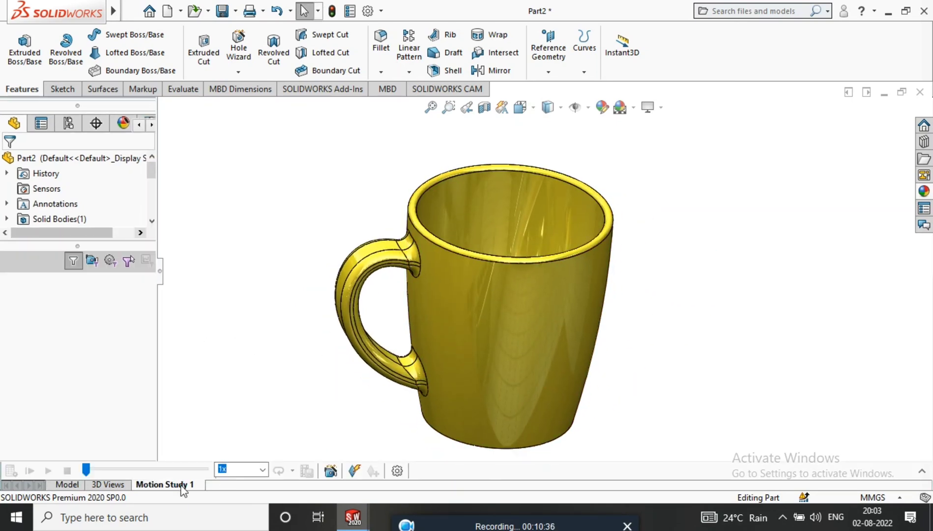
# Add a Rotate model animation with the Animation Wizard and play it back.
pyautogui.click(340, 473)
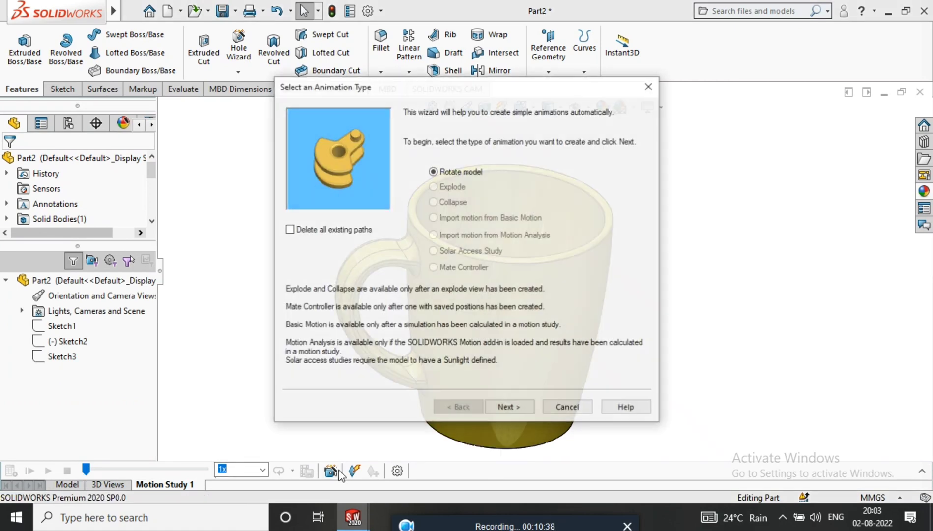
pyautogui.click(504, 408)
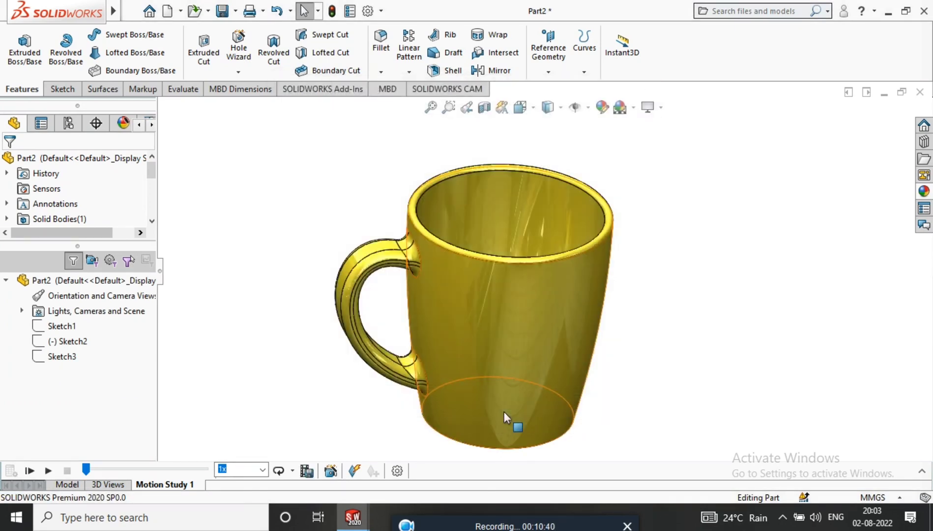
pyautogui.click(48, 471)
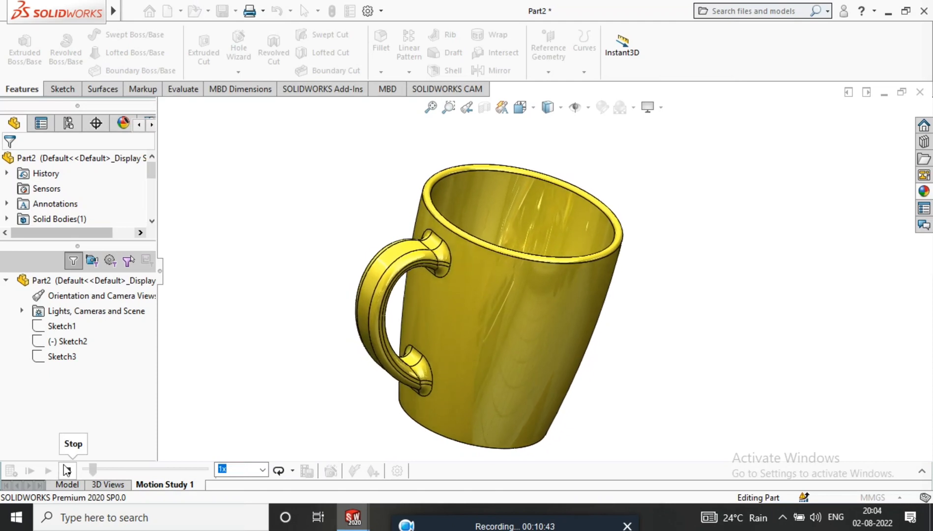